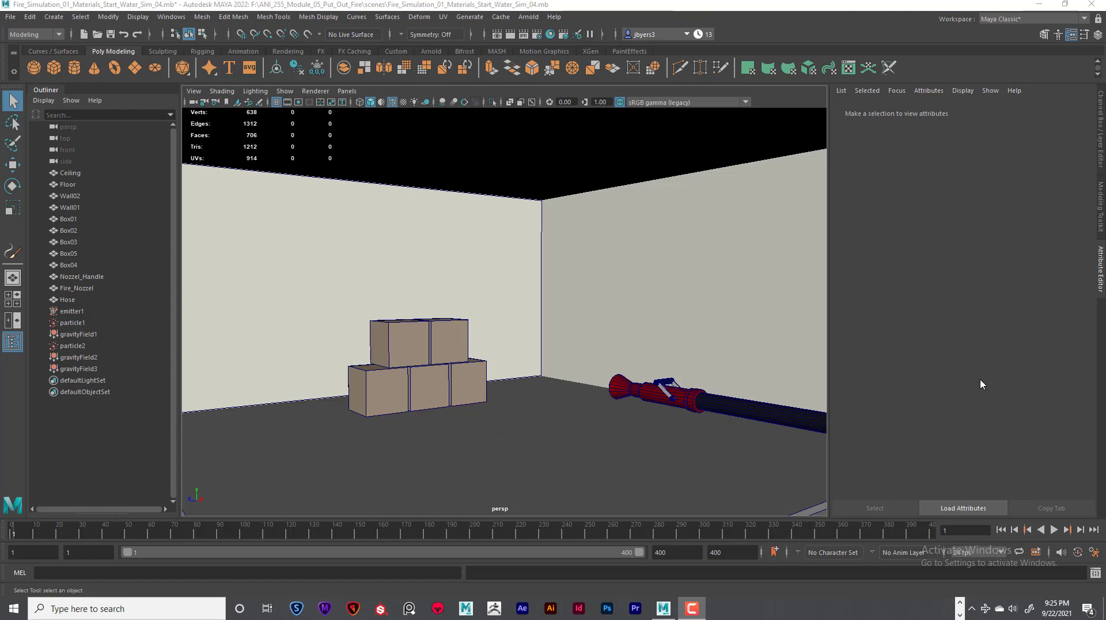
# Play back the fire hose water simulation, stop it once the boxes have scattered, and rewind to frame 1
pyautogui.click(1054, 529)
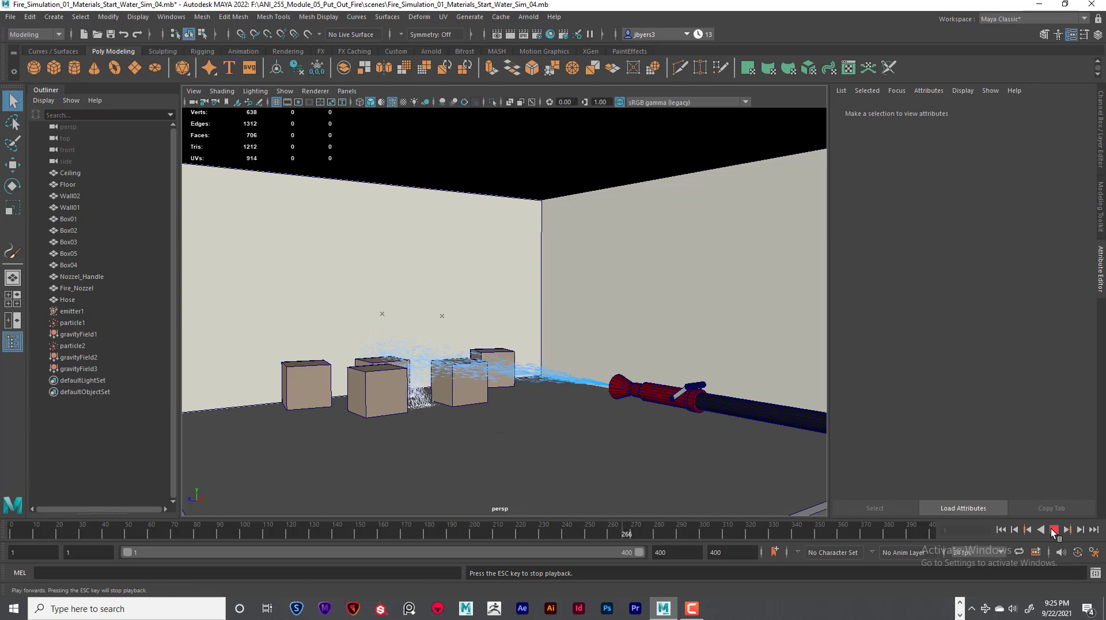
pyautogui.click(1054, 530)
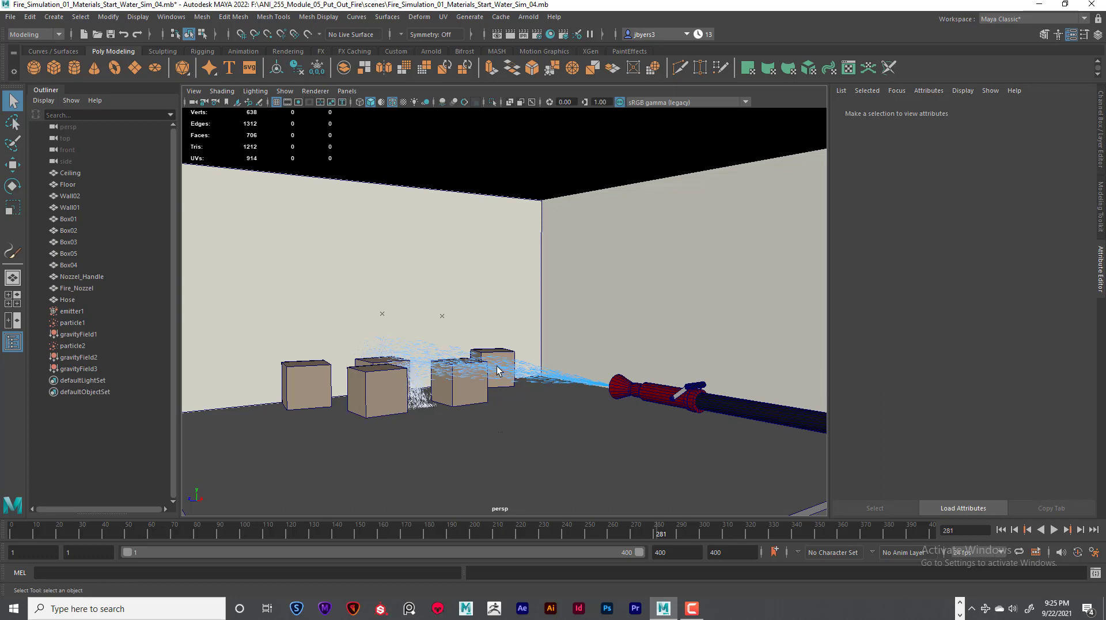
pyautogui.click(1001, 529)
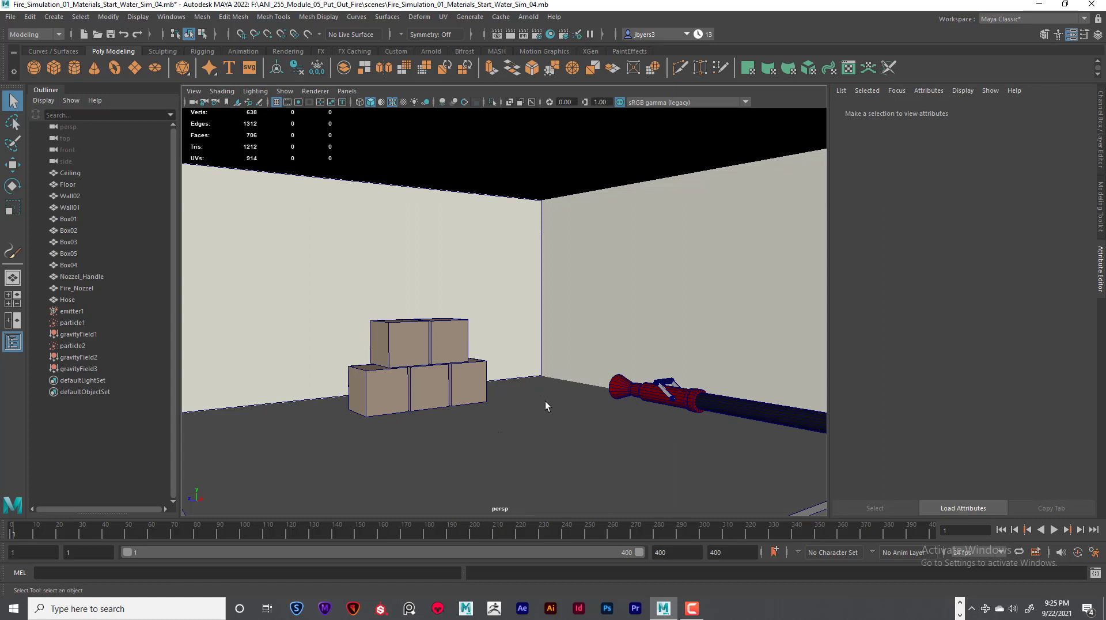
pyautogui.click(392, 350)
pyautogui.click(382, 400)
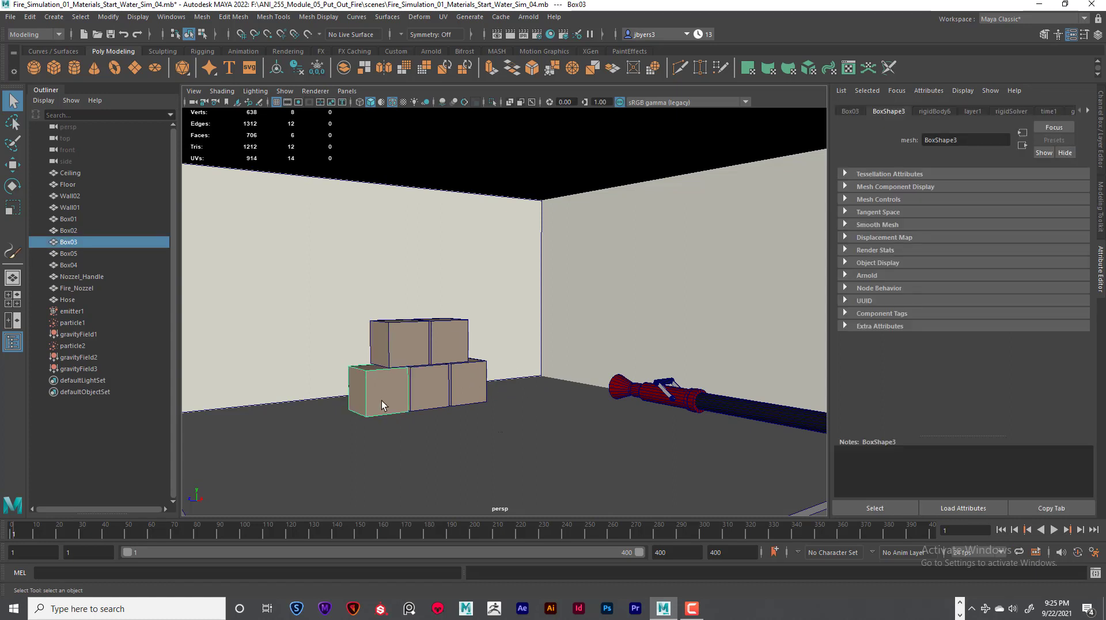
pyautogui.click(438, 385)
pyautogui.click(464, 375)
pyautogui.click(439, 340)
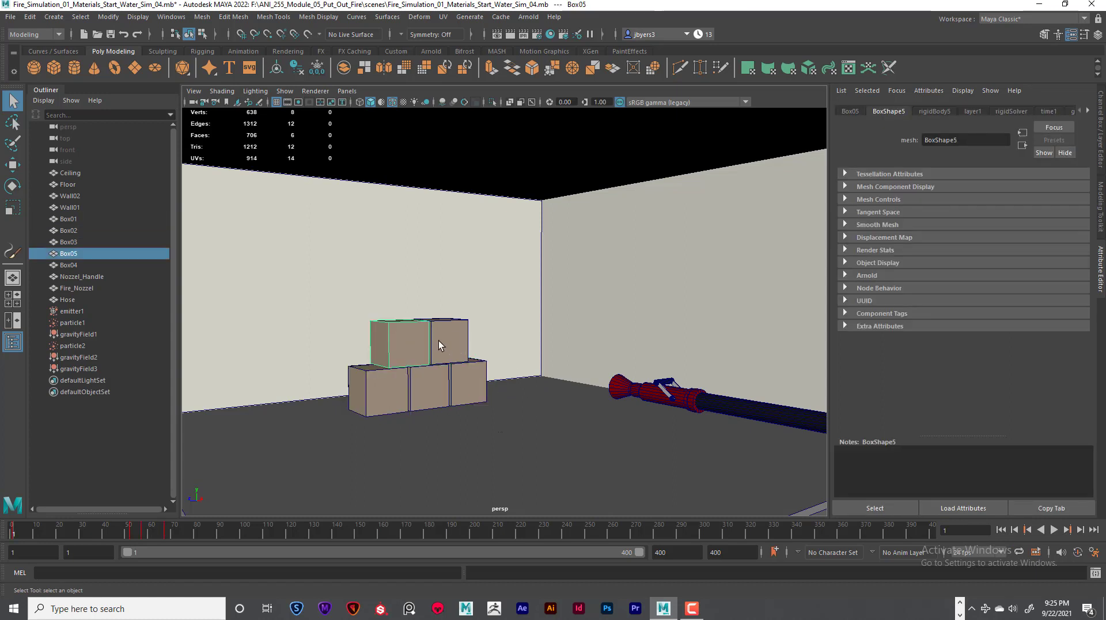
pyautogui.click(392, 381)
pyautogui.click(428, 392)
pyautogui.click(429, 391)
pyautogui.click(468, 377)
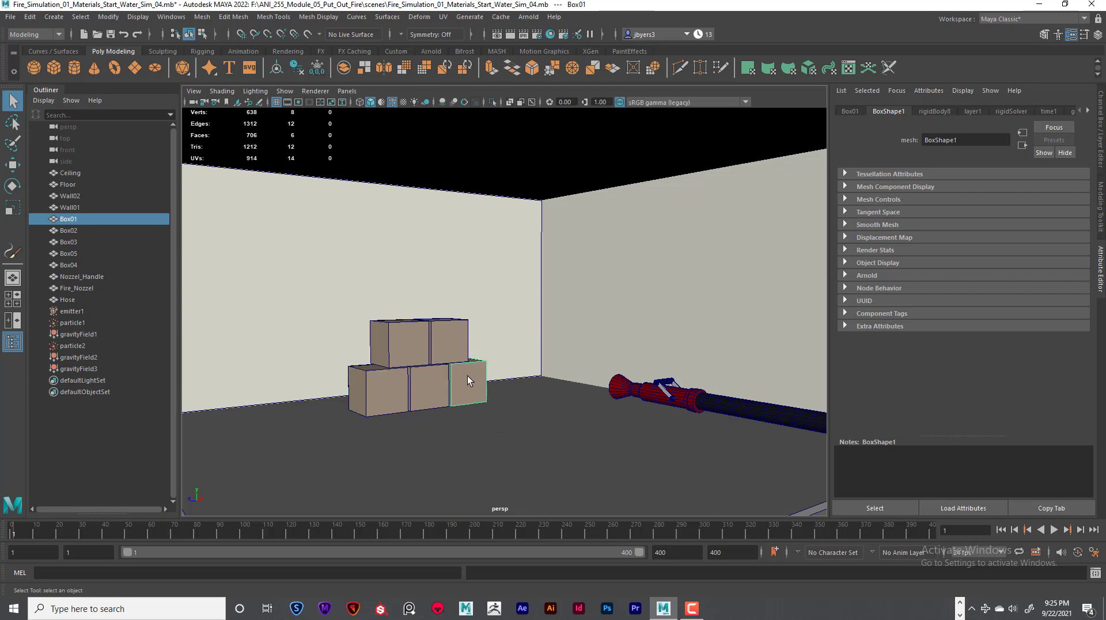
pyautogui.click(411, 337)
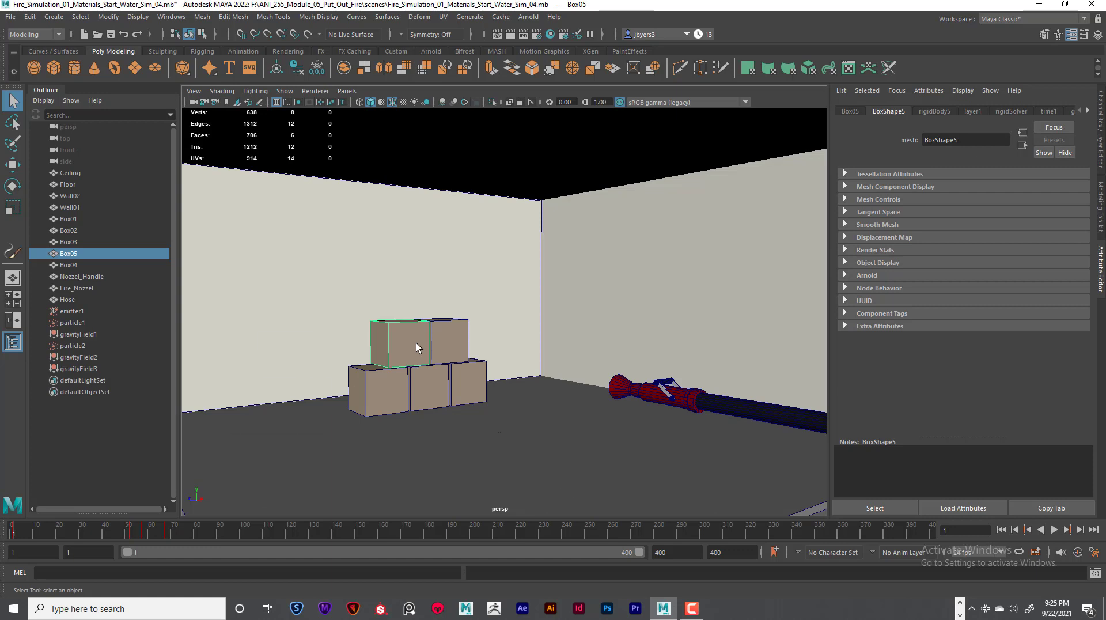
# Review the commands available under Effects, including Fire and Smoke, without applying any of them
pyautogui.press('space')
pyautogui.press('space')
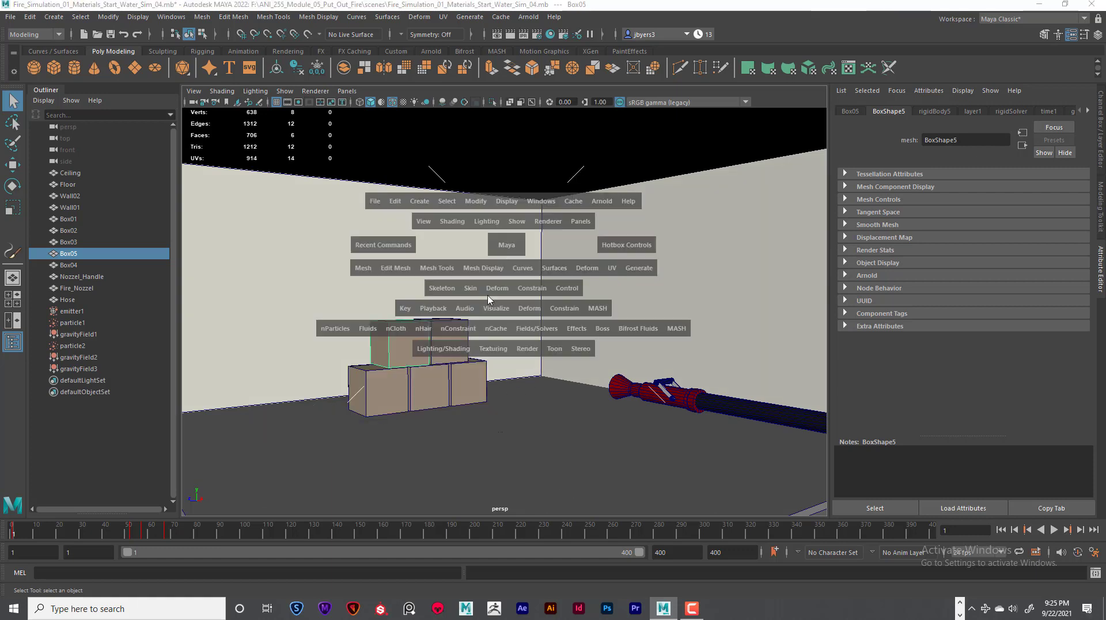
pyautogui.click(579, 330)
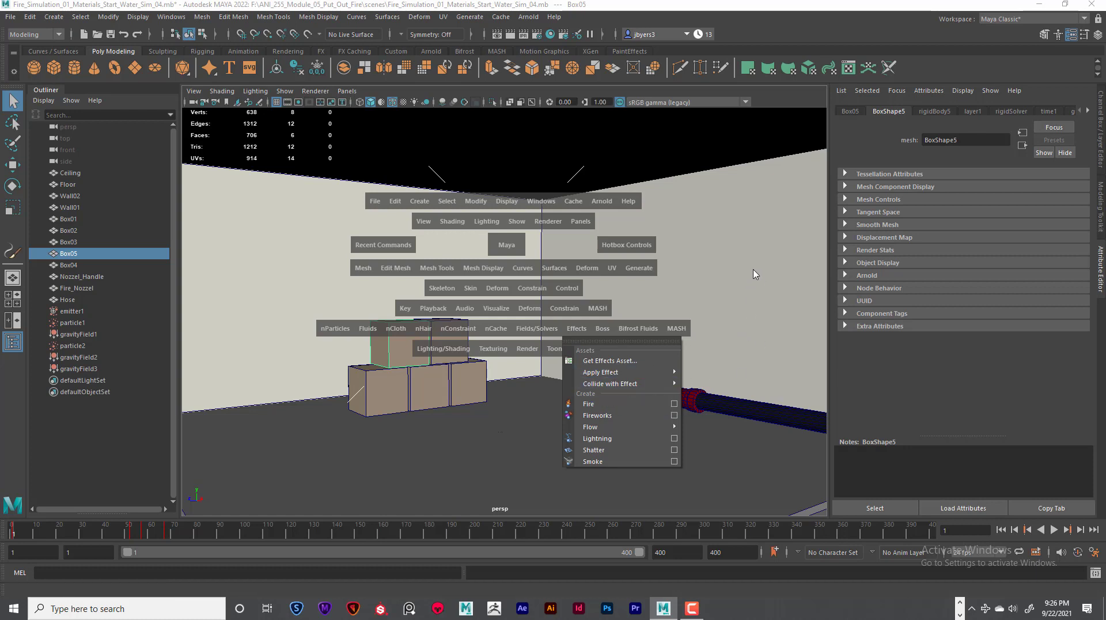
pyautogui.click(662, 271)
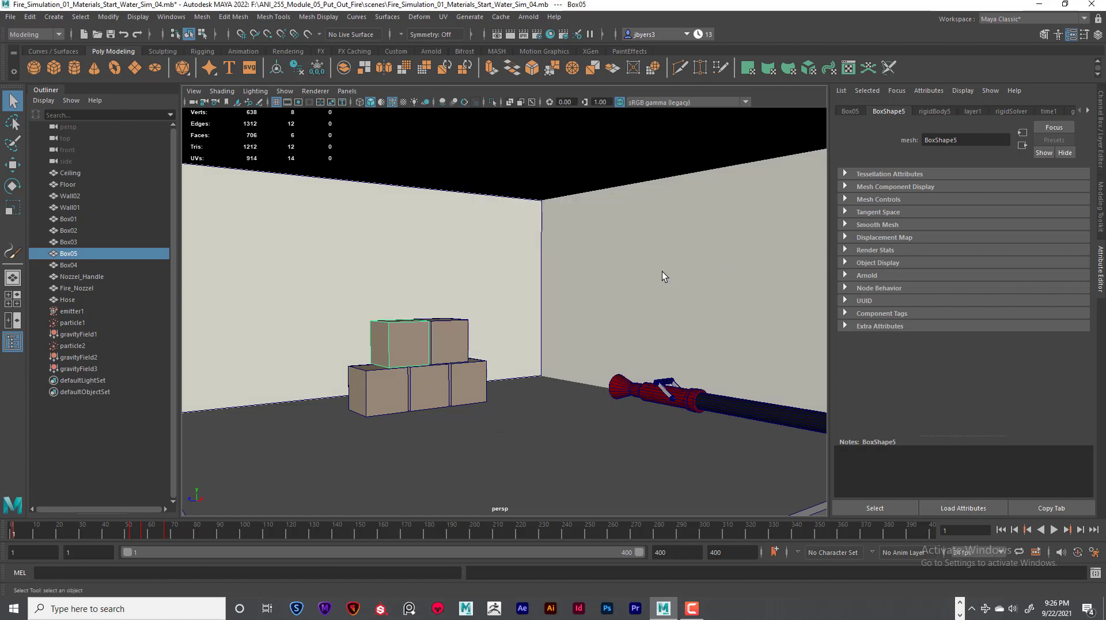
pyautogui.click(434, 335)
pyautogui.click(396, 389)
pyautogui.click(416, 348)
pyautogui.click(426, 344)
pyautogui.click(399, 392)
pyautogui.click(423, 393)
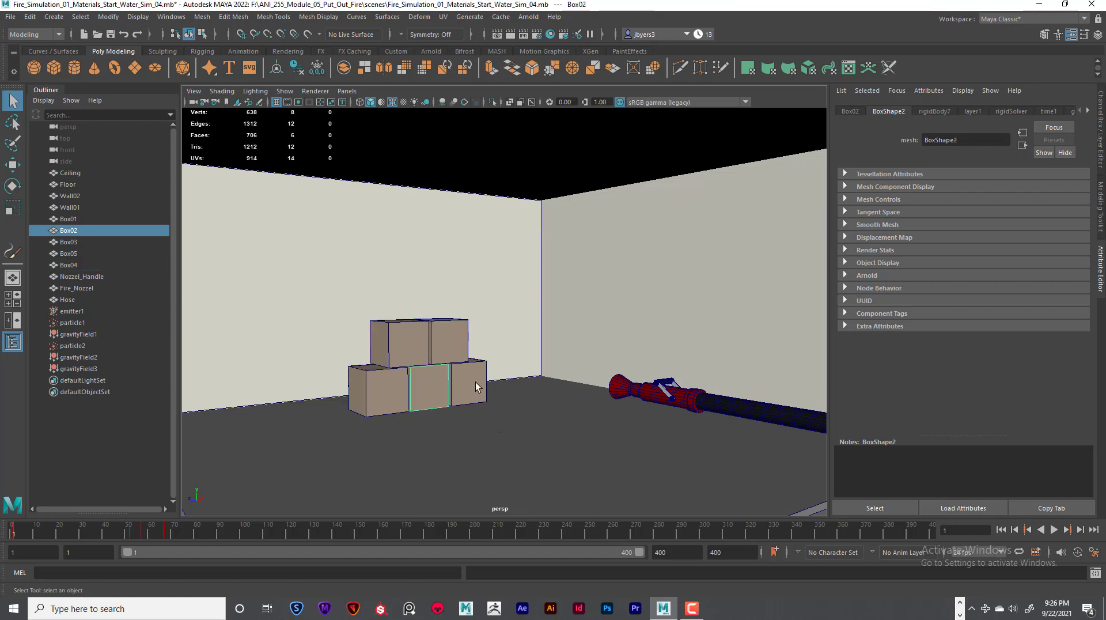
pyautogui.click(469, 381)
pyautogui.click(399, 331)
pyautogui.click(455, 343)
pyautogui.click(393, 379)
pyautogui.click(444, 383)
pyautogui.click(468, 382)
pyautogui.click(403, 341)
pyautogui.click(447, 343)
pyautogui.click(386, 388)
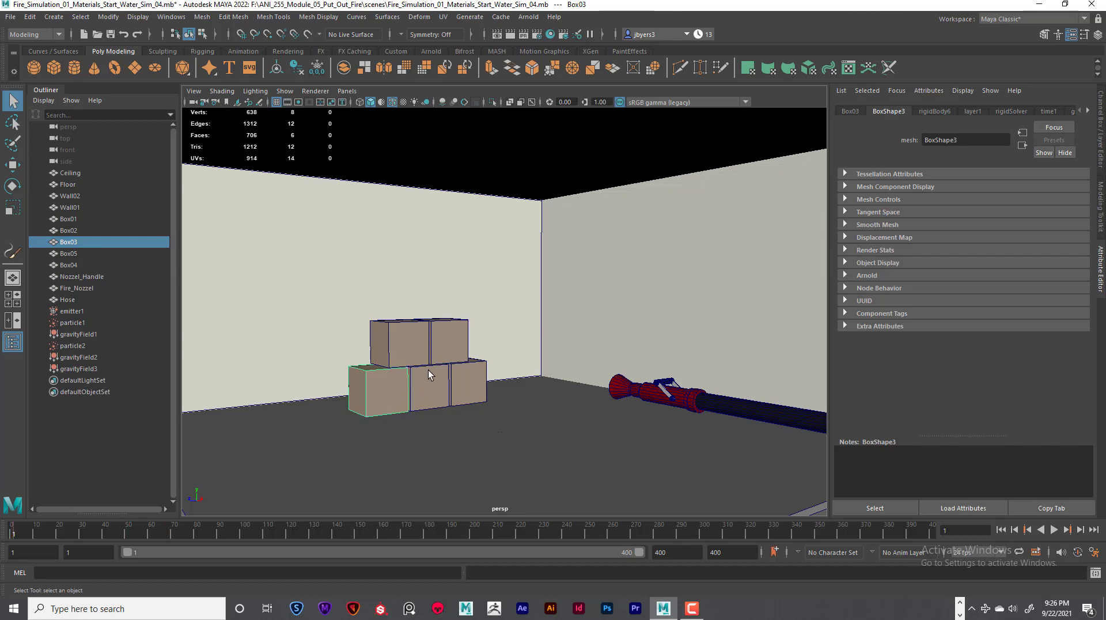
pyautogui.click(402, 349)
pyautogui.click(449, 348)
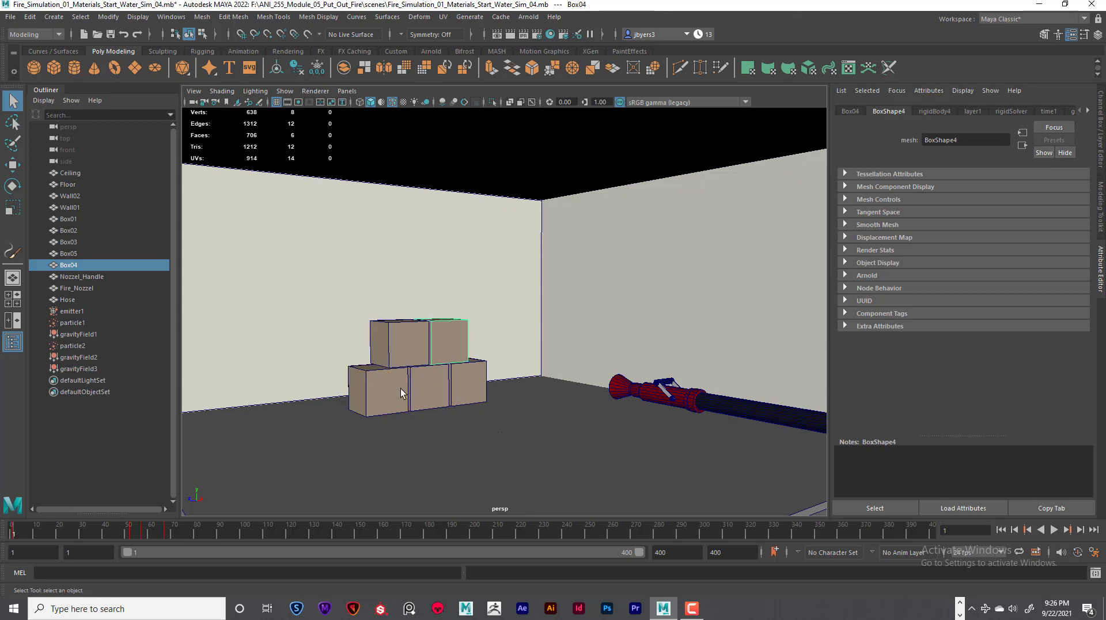
pyautogui.click(400, 389)
pyautogui.click(438, 385)
pyautogui.click(468, 377)
pyautogui.click(427, 332)
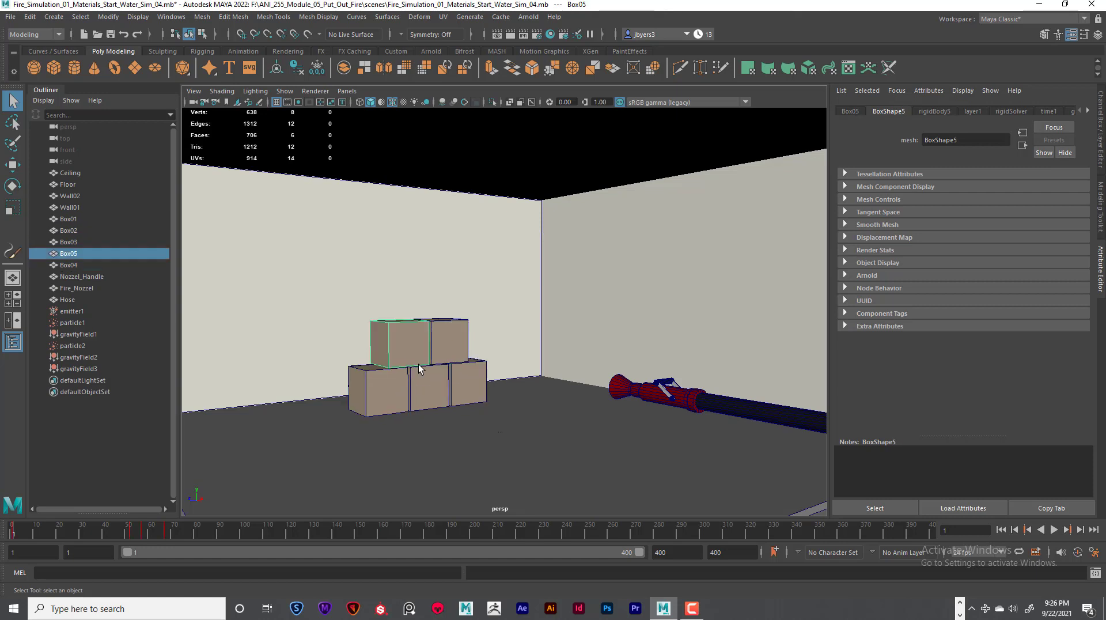
pyautogui.click(395, 387)
pyautogui.click(424, 335)
pyautogui.click(450, 341)
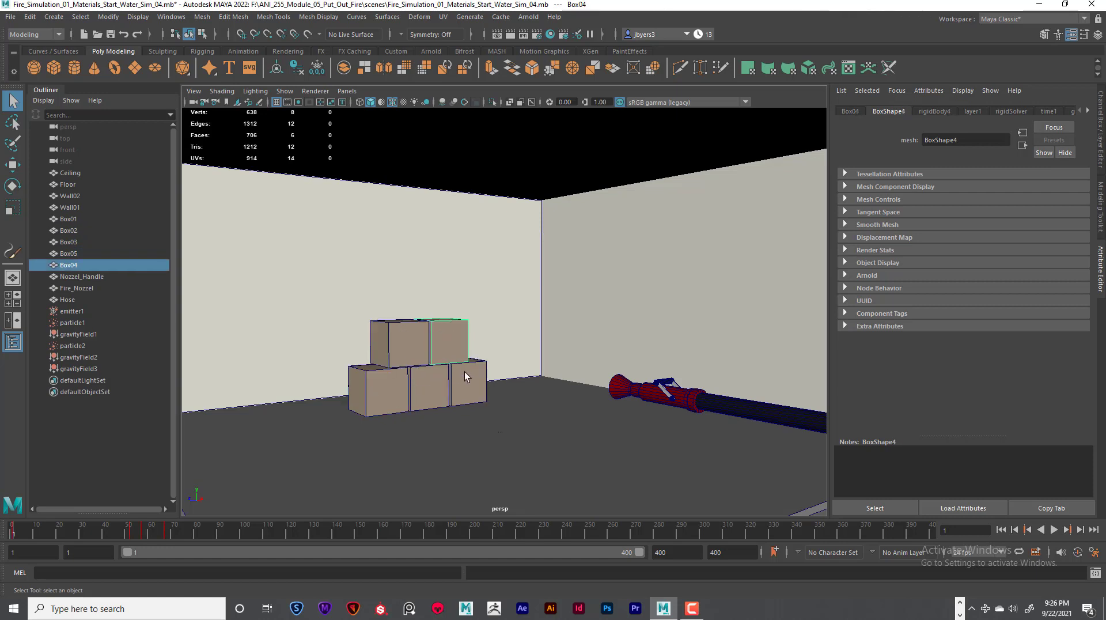
pyautogui.click(468, 381)
pyautogui.click(416, 392)
pyautogui.click(382, 382)
pyautogui.click(410, 340)
pyautogui.click(451, 333)
pyautogui.click(403, 391)
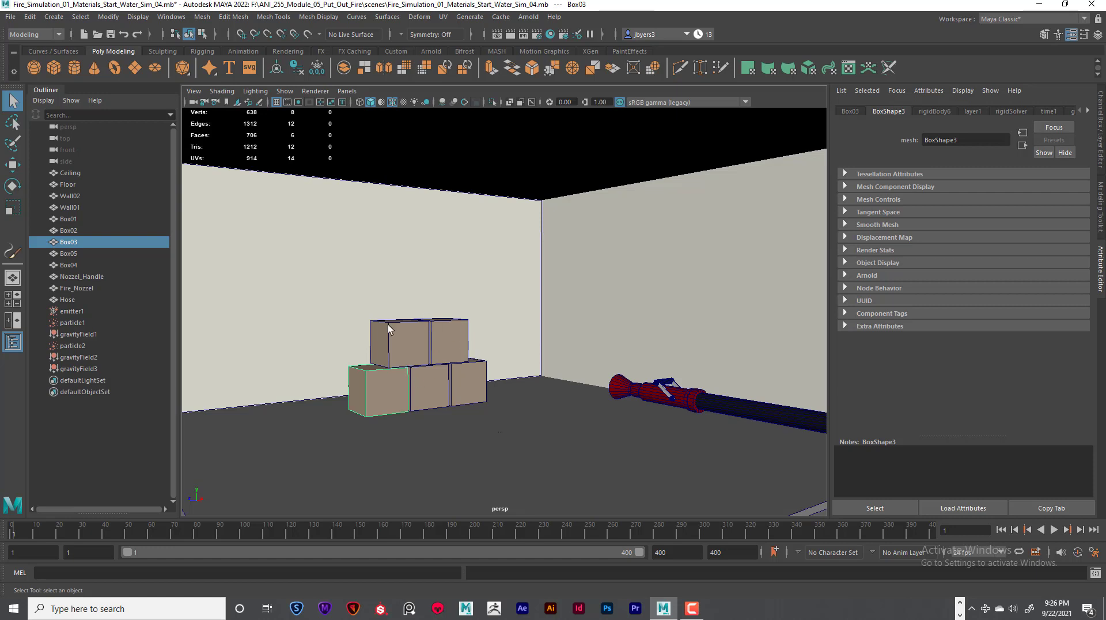
pyautogui.click(411, 344)
pyautogui.click(450, 343)
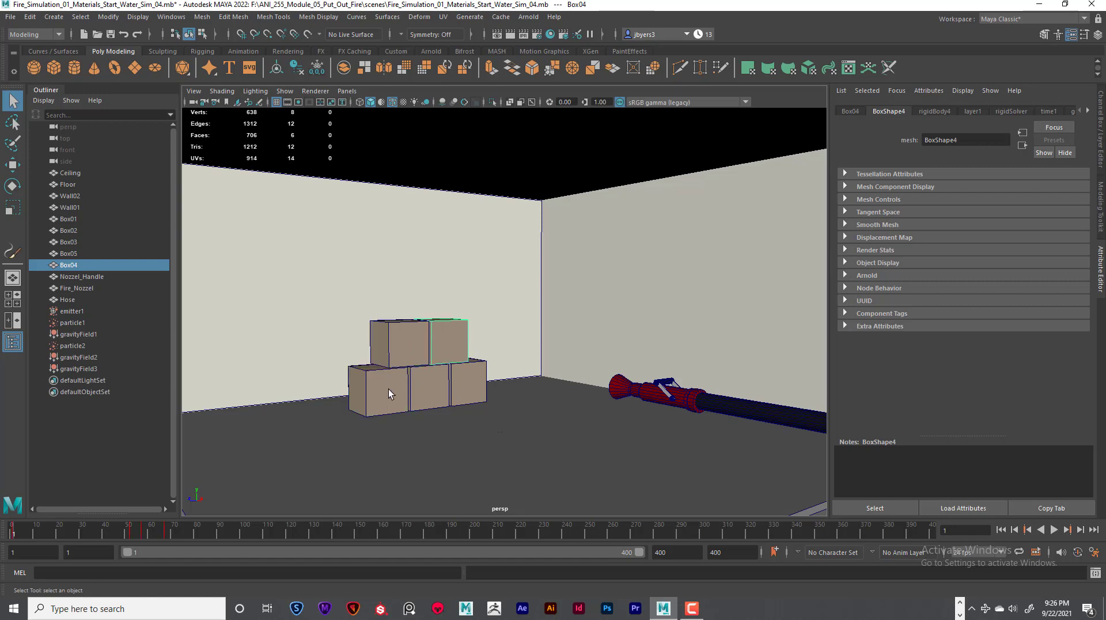
pyautogui.click(386, 388)
pyautogui.click(425, 387)
pyautogui.click(474, 386)
pyautogui.click(409, 335)
pyautogui.click(449, 340)
pyautogui.click(386, 387)
pyautogui.click(426, 384)
pyautogui.click(483, 387)
pyautogui.click(404, 340)
pyautogui.click(432, 344)
pyautogui.click(413, 344)
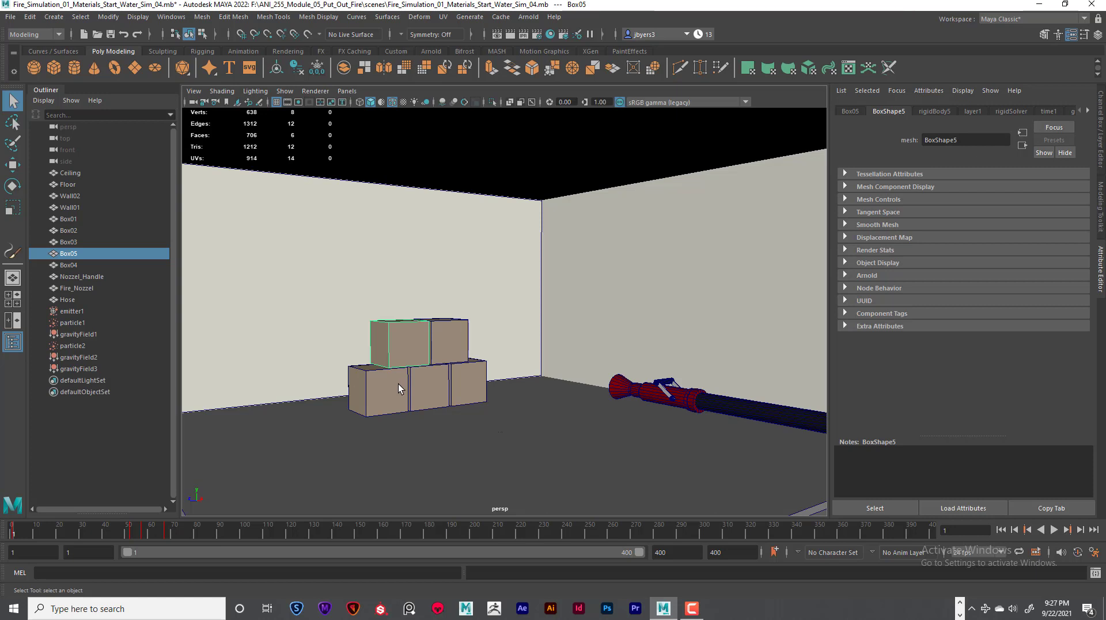
pyautogui.click(447, 340)
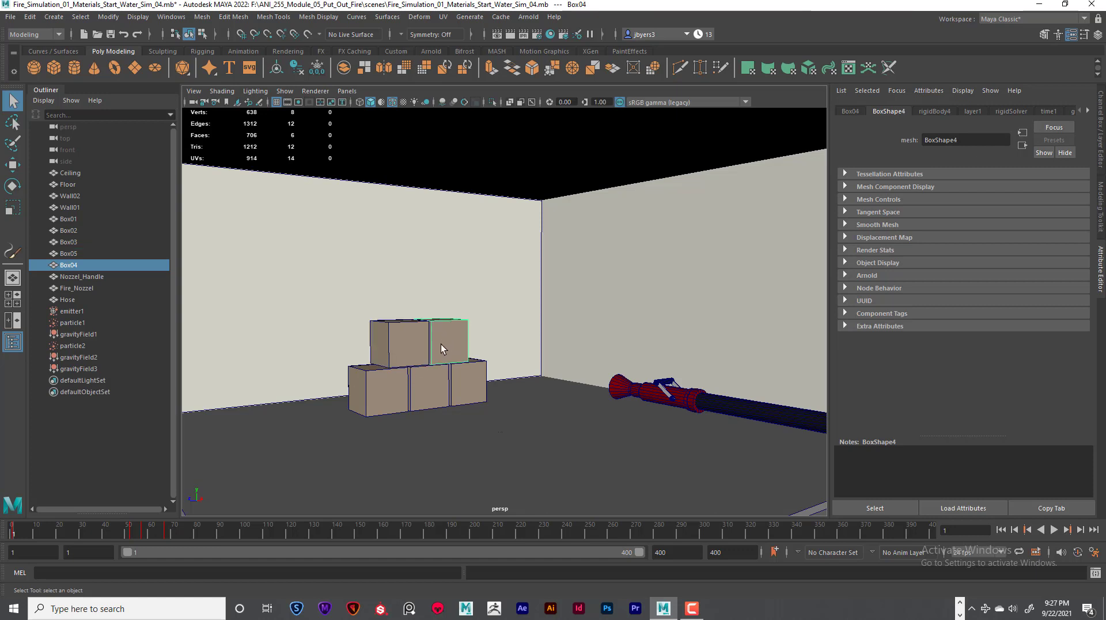
pyautogui.click(390, 381)
pyautogui.click(431, 381)
pyautogui.click(462, 382)
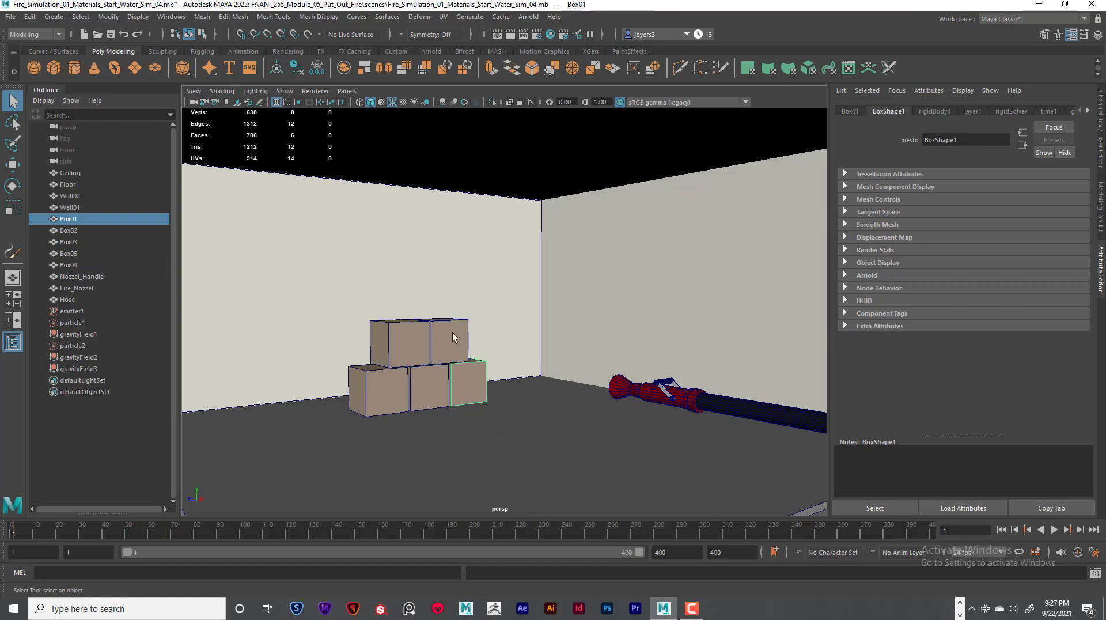
pyautogui.click(385, 395)
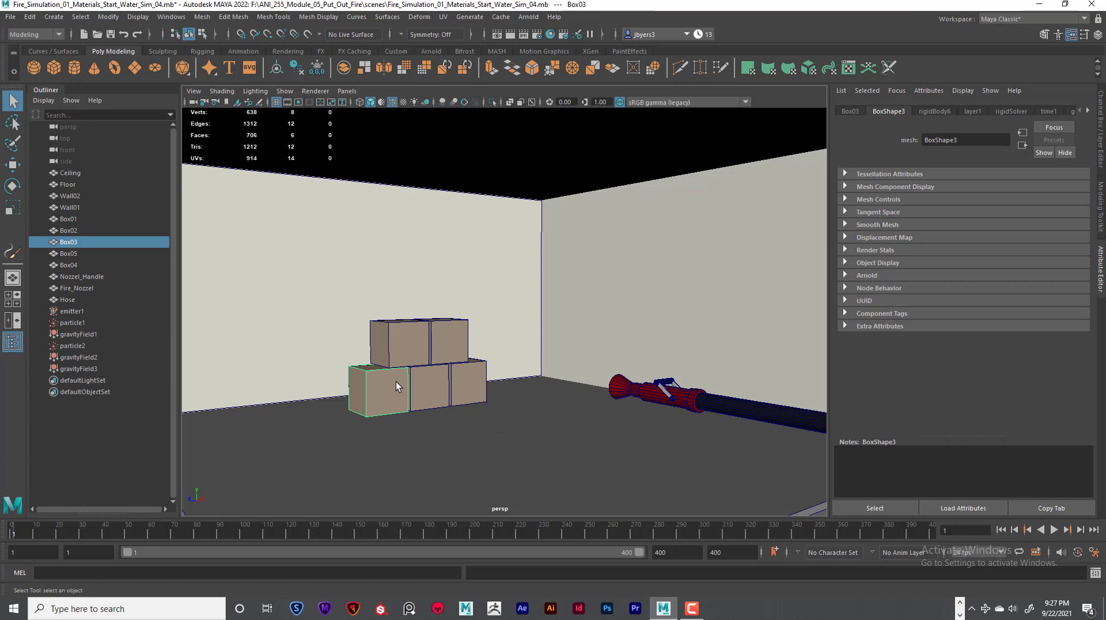
pyautogui.click(409, 341)
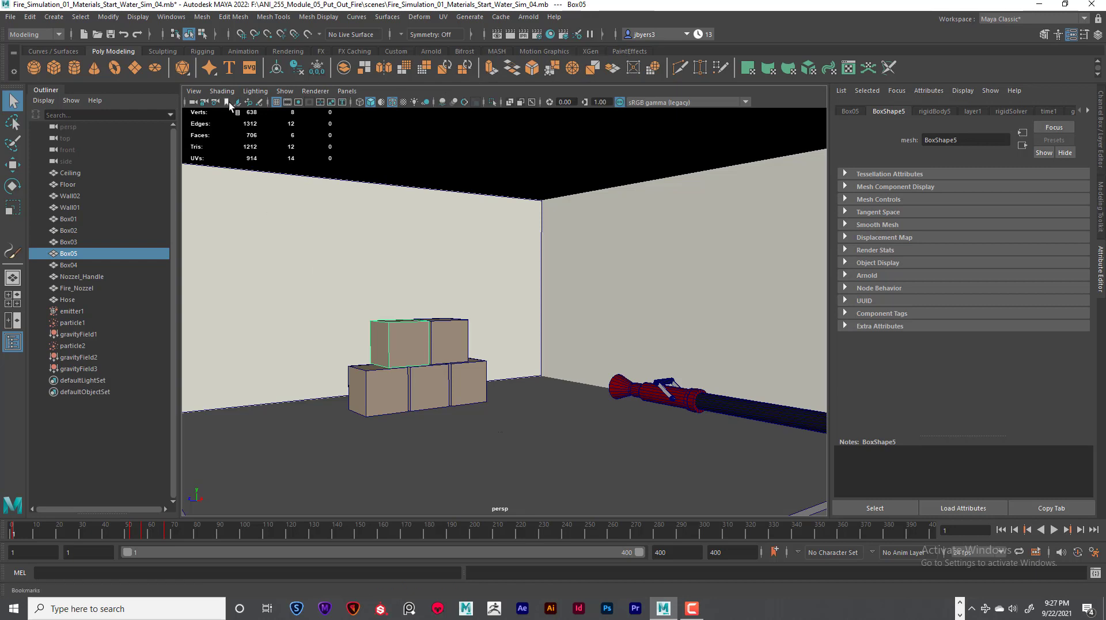
# Check the shelf files available for loading into the shelf area, without loading any
pyautogui.click(14, 72)
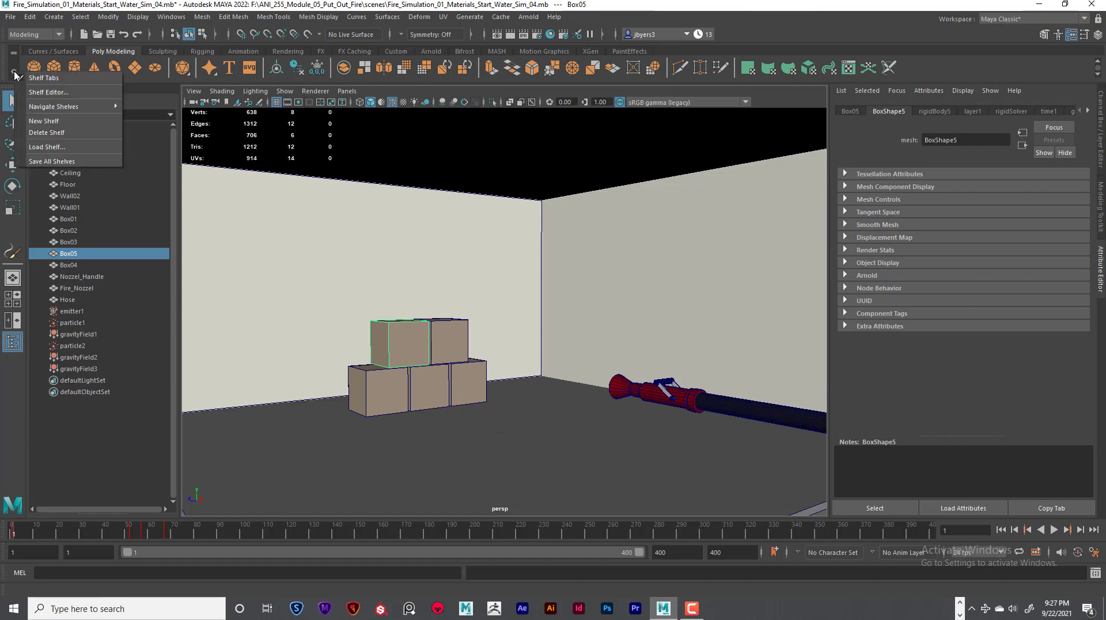
pyautogui.click(56, 148)
pyautogui.moveTo(353, 156); pyautogui.dragTo(264, 73)
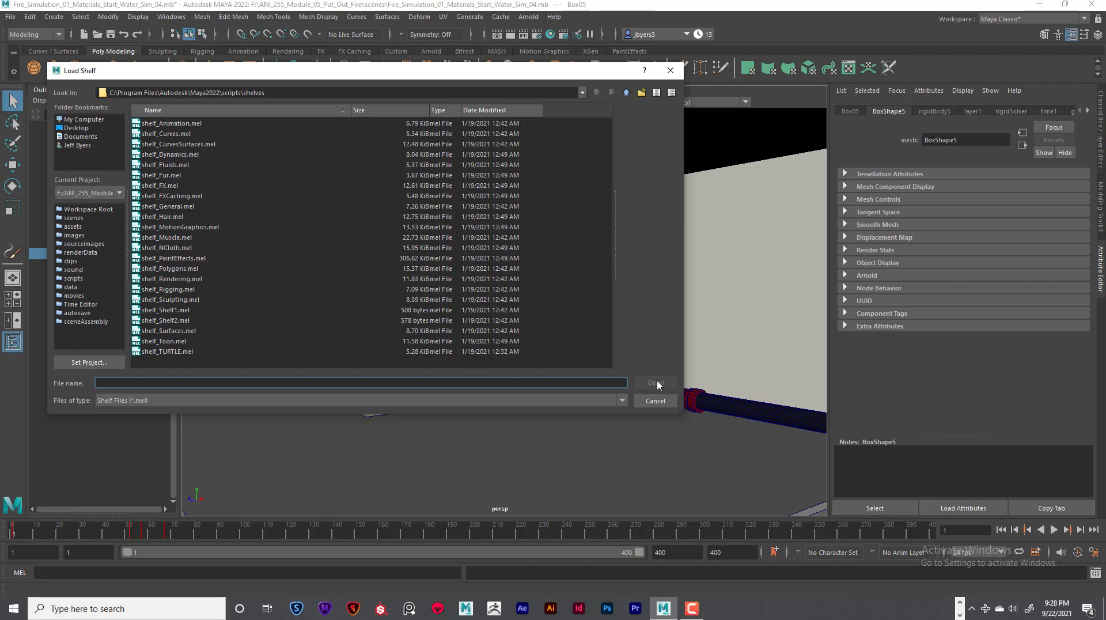
pyautogui.click(671, 70)
# Display the PaintEffects shelf and check the list of available shelves
pyautogui.click(627, 51)
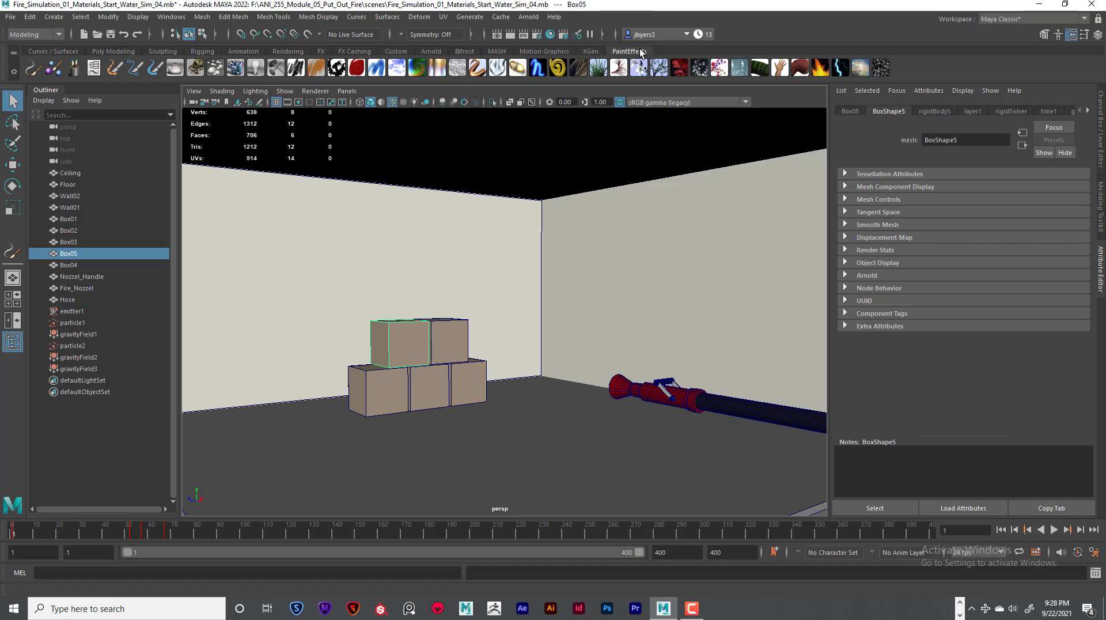
pyautogui.click(13, 53)
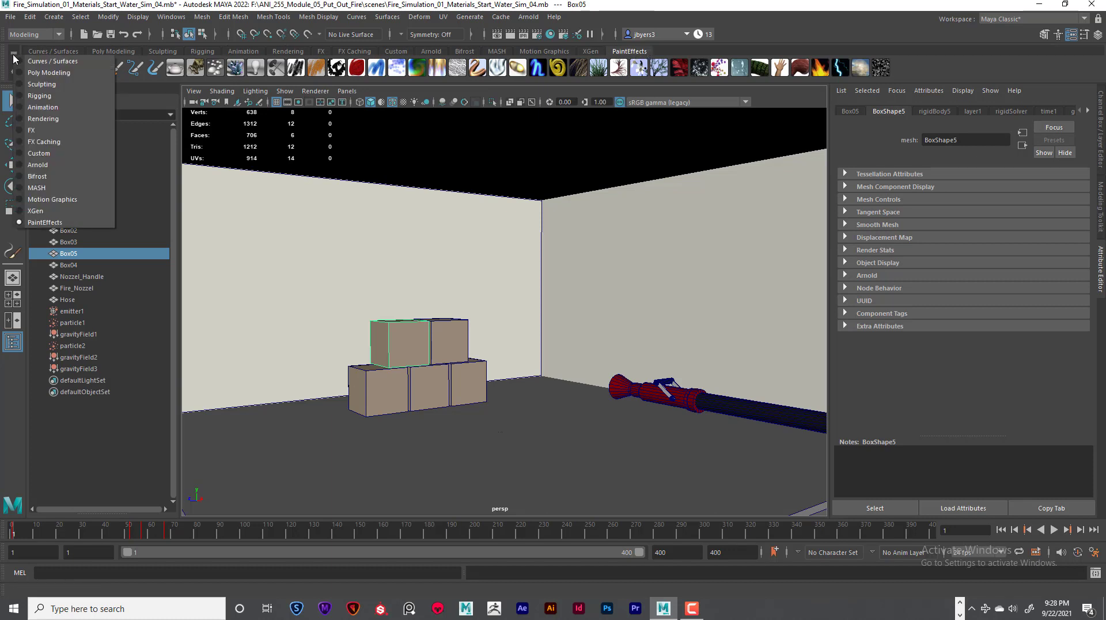
# Toggle the shelf tabs off and back on twice
pyautogui.click(14, 73)
pyautogui.click(13, 73)
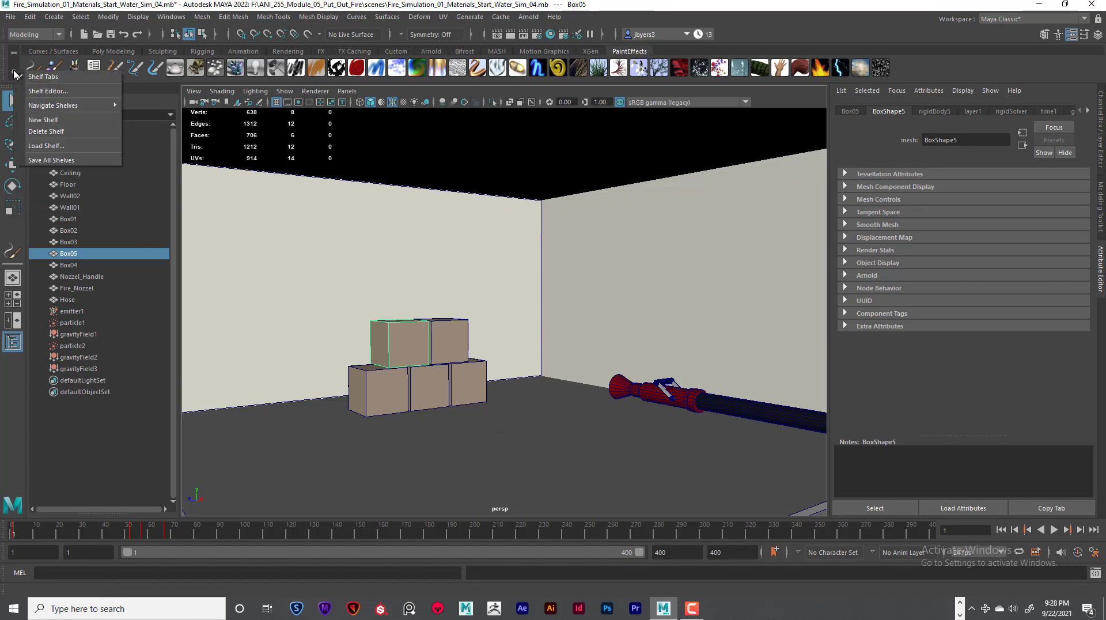
pyautogui.click(44, 77)
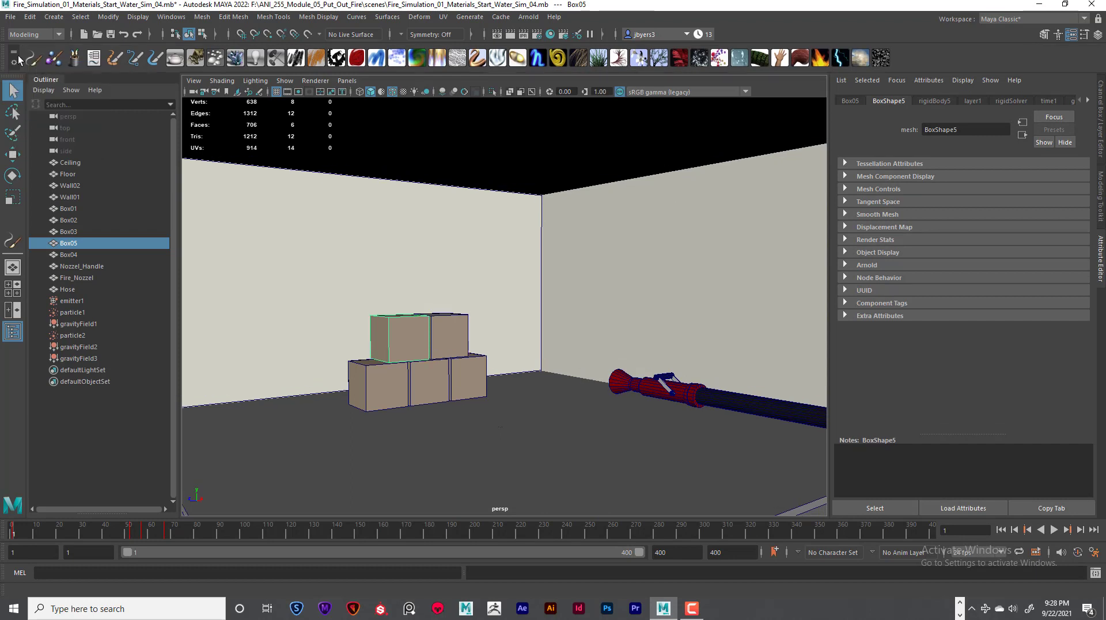
pyautogui.click(16, 60)
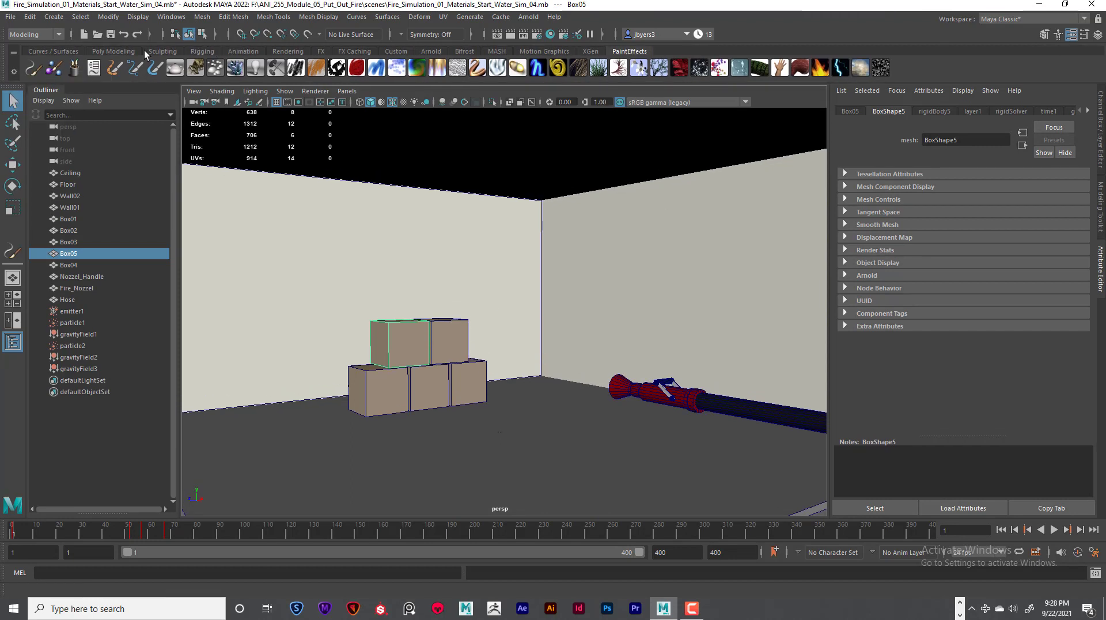
pyautogui.click(13, 73)
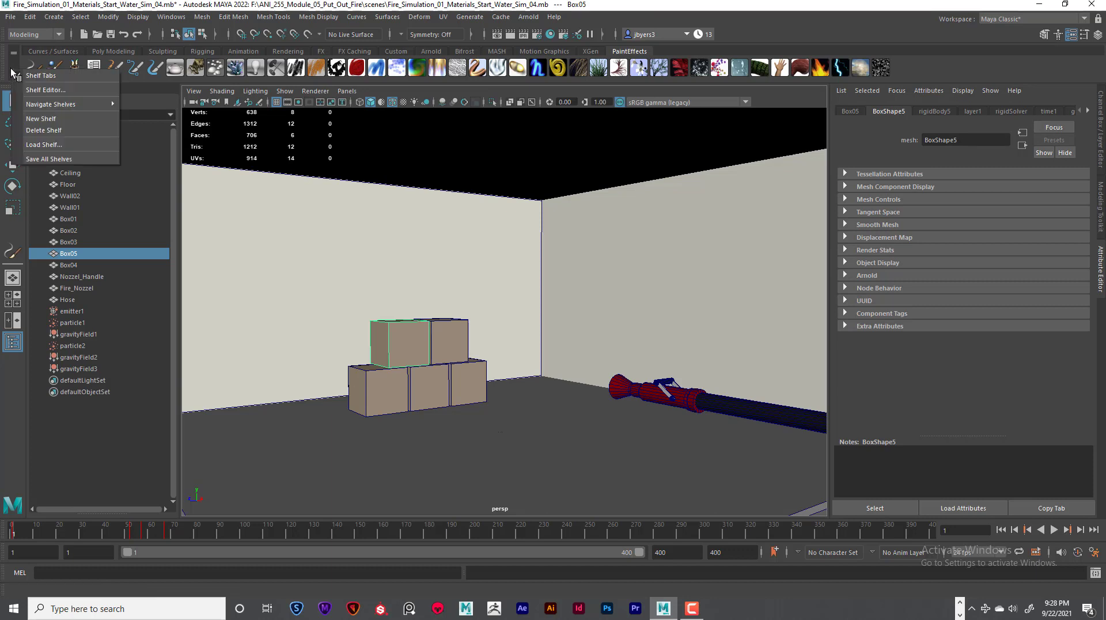
pyautogui.click(45, 76)
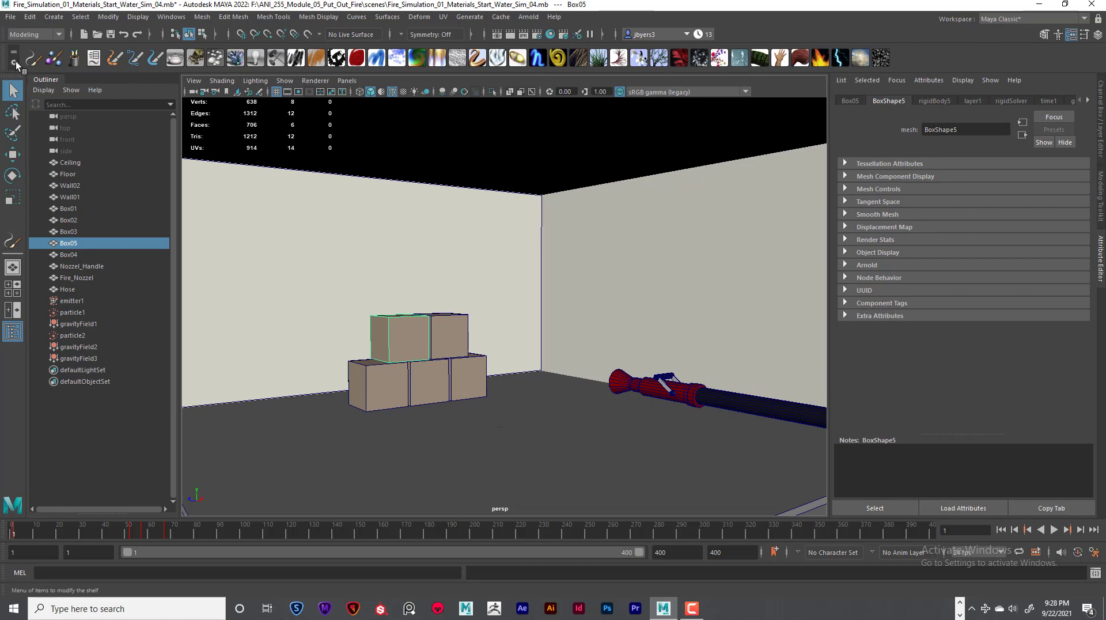
pyautogui.click(15, 65)
pyautogui.click(36, 73)
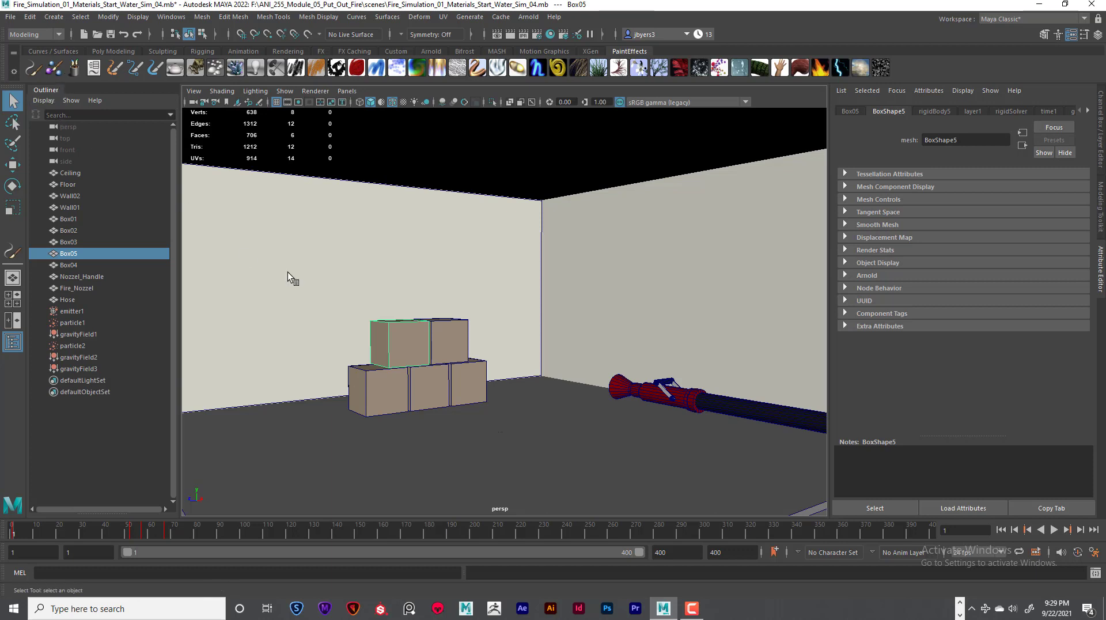
# Make Box05 paintable for Paint Effects and reselect it in the scene
pyautogui.click(54, 67)
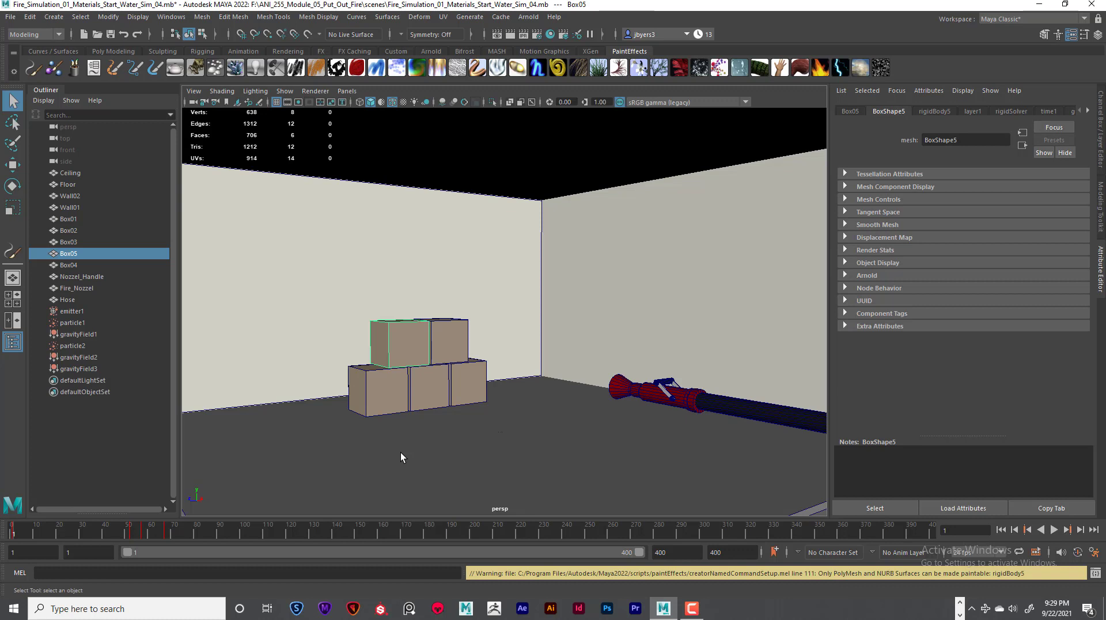
pyautogui.click(429, 437)
pyautogui.click(399, 350)
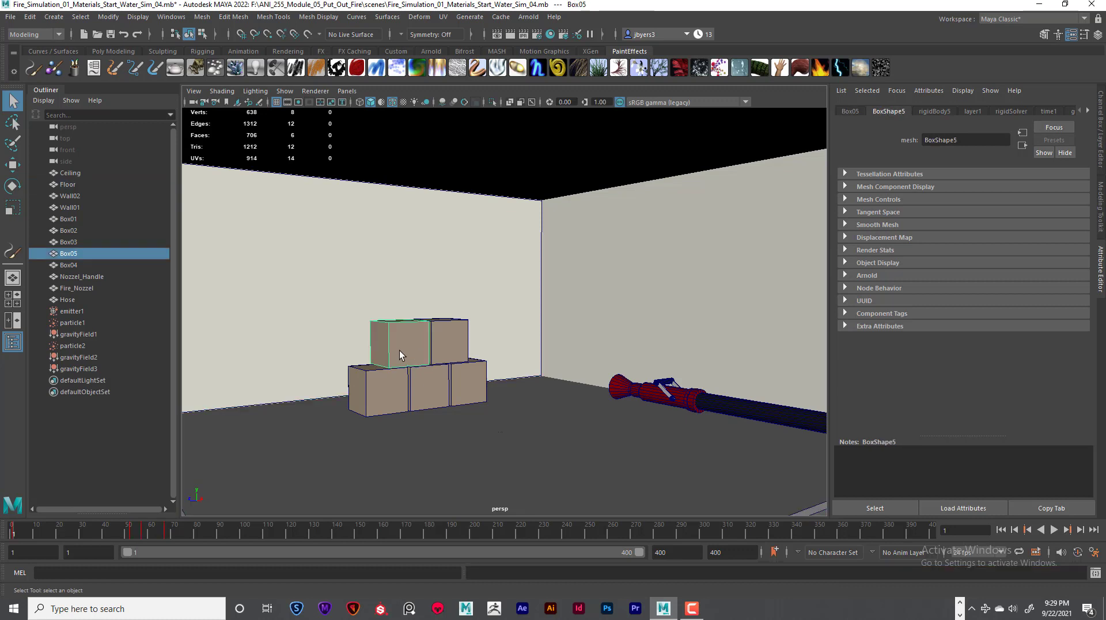
# Open the Content Browser and display the Fire brushes in the Paint Effects examples
pyautogui.click(76, 66)
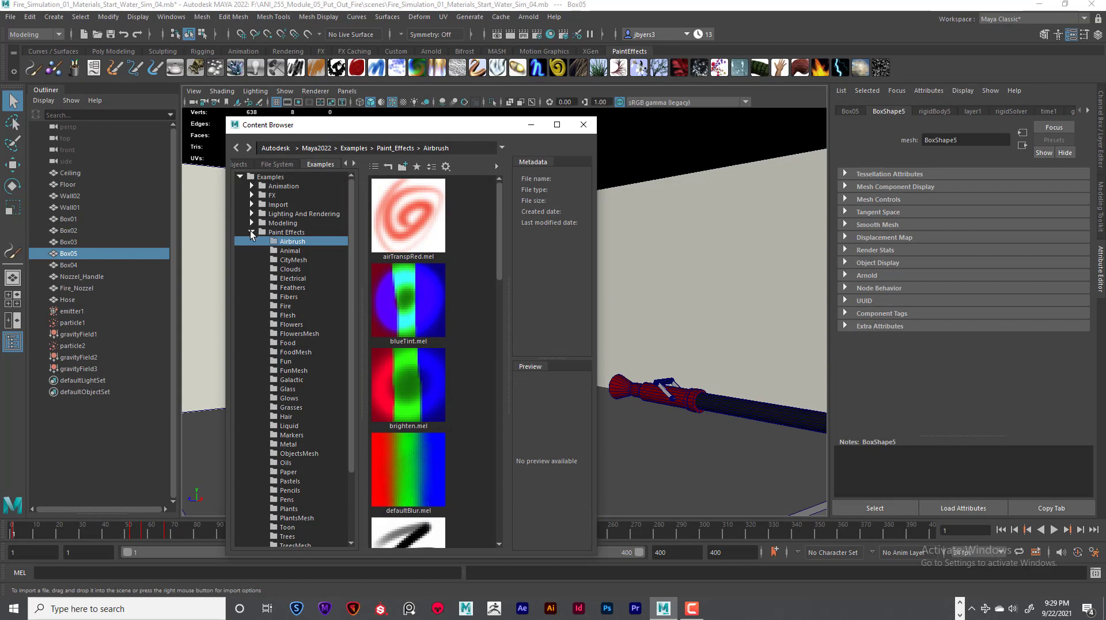
pyautogui.click(240, 176)
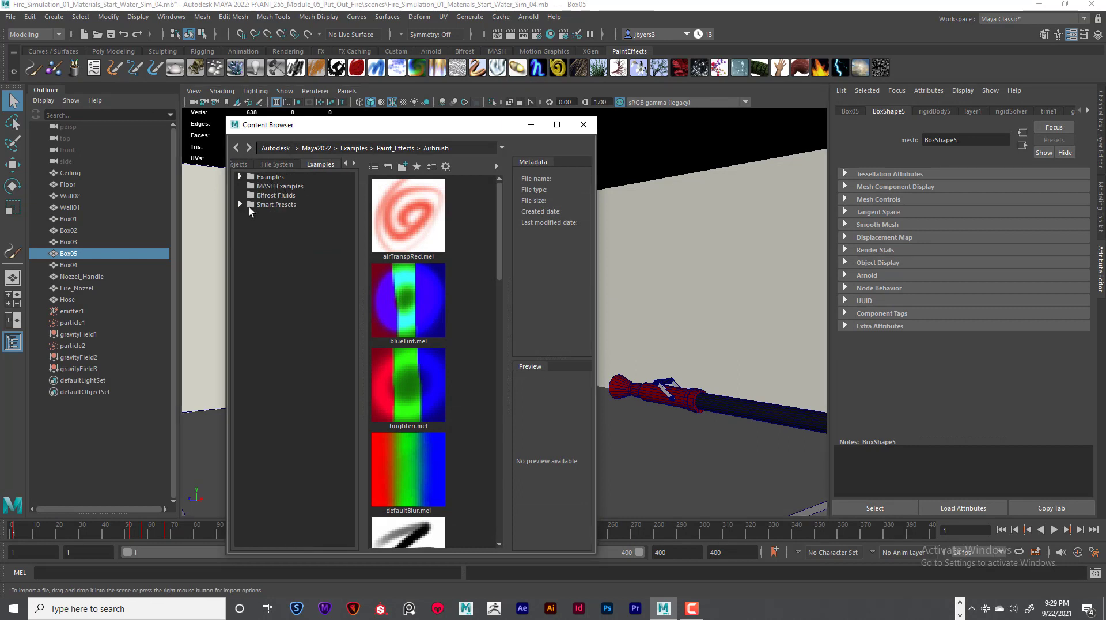
pyautogui.click(240, 176)
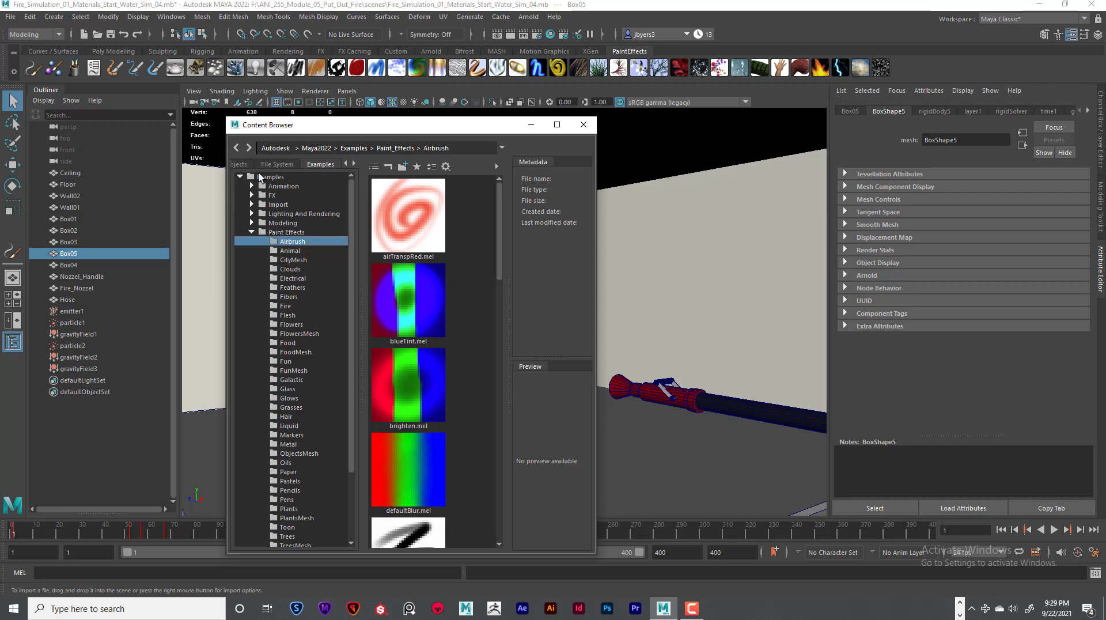
pyautogui.click(252, 233)
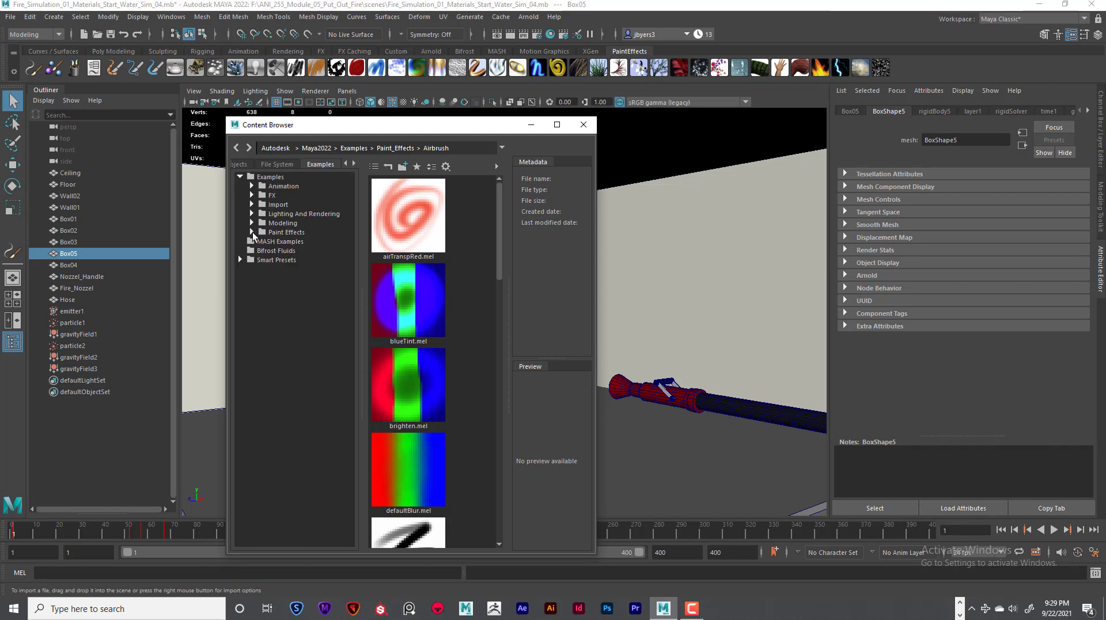
pyautogui.click(252, 232)
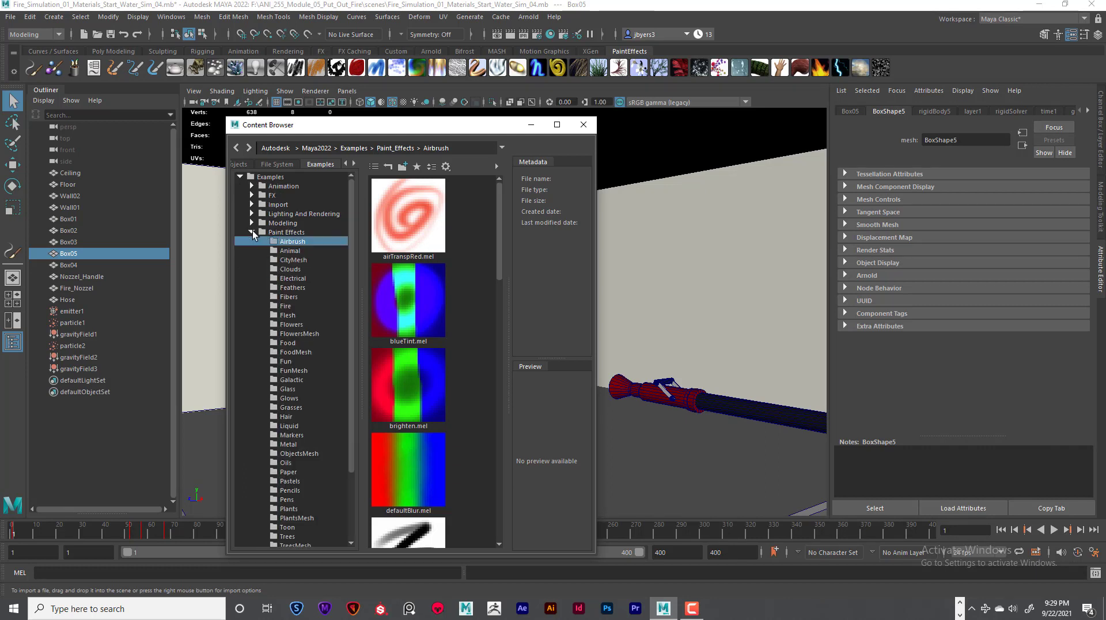
pyautogui.click(282, 306)
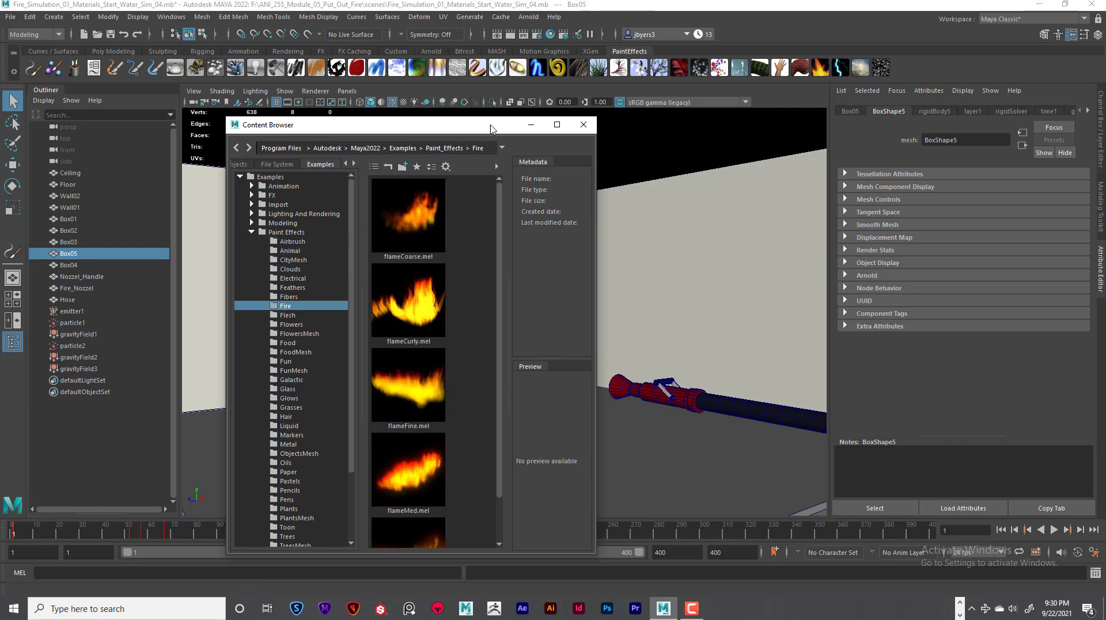
# Move the Content Browser clear of the boxes and choose the largeFlames brush
pyautogui.moveTo(478, 124); pyautogui.dragTo(822, 81)
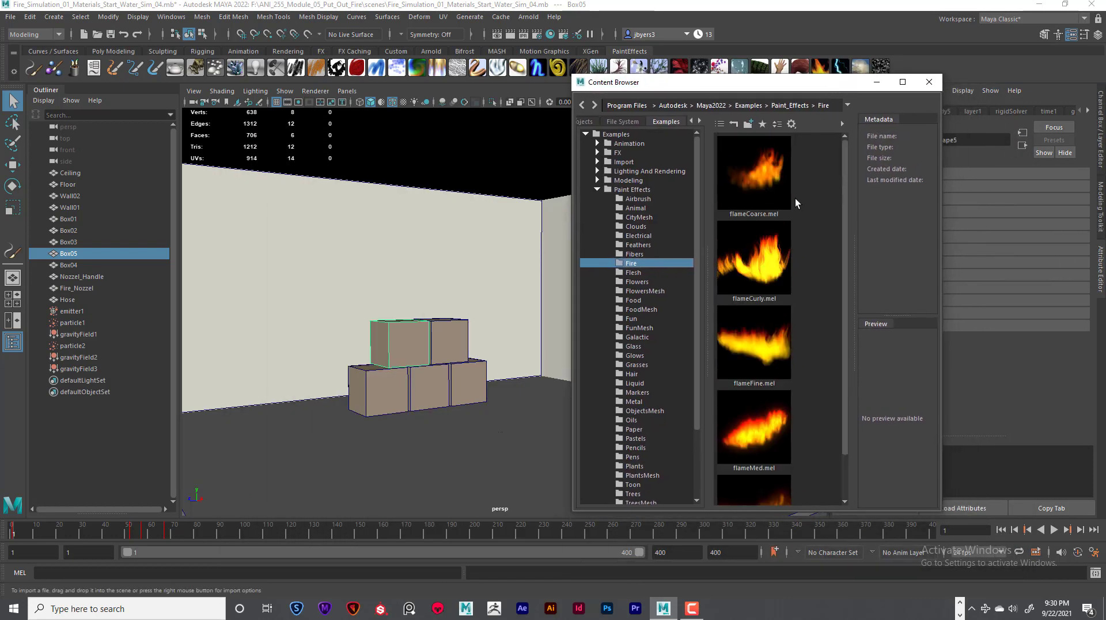
pyautogui.scroll(-1, 761, 299)
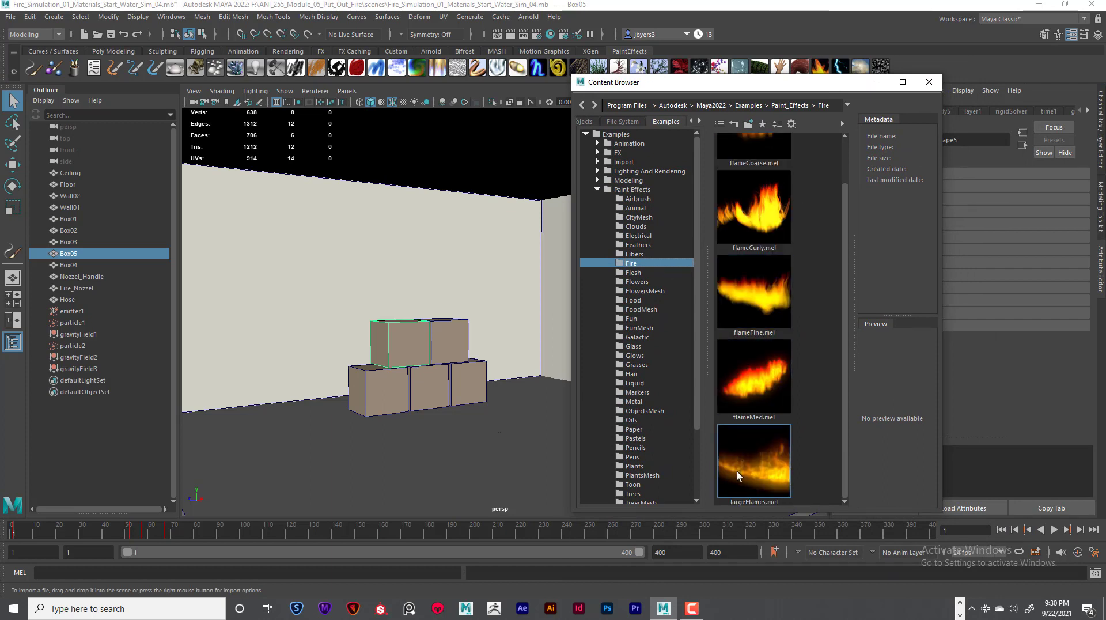
pyautogui.click(766, 462)
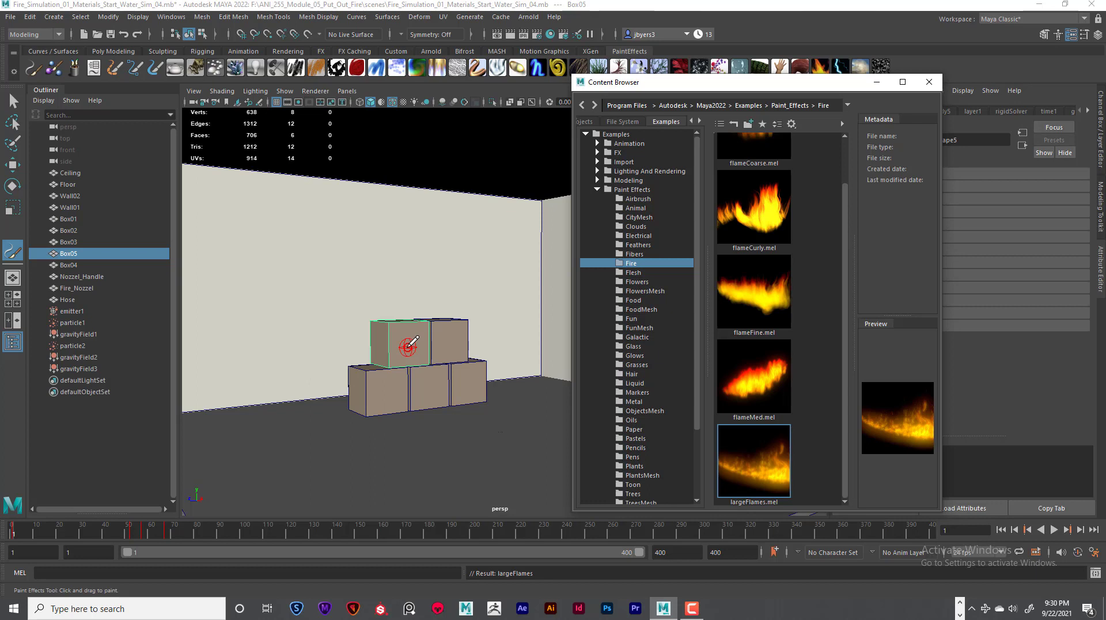
pyautogui.hotkey('ctrl', '1')
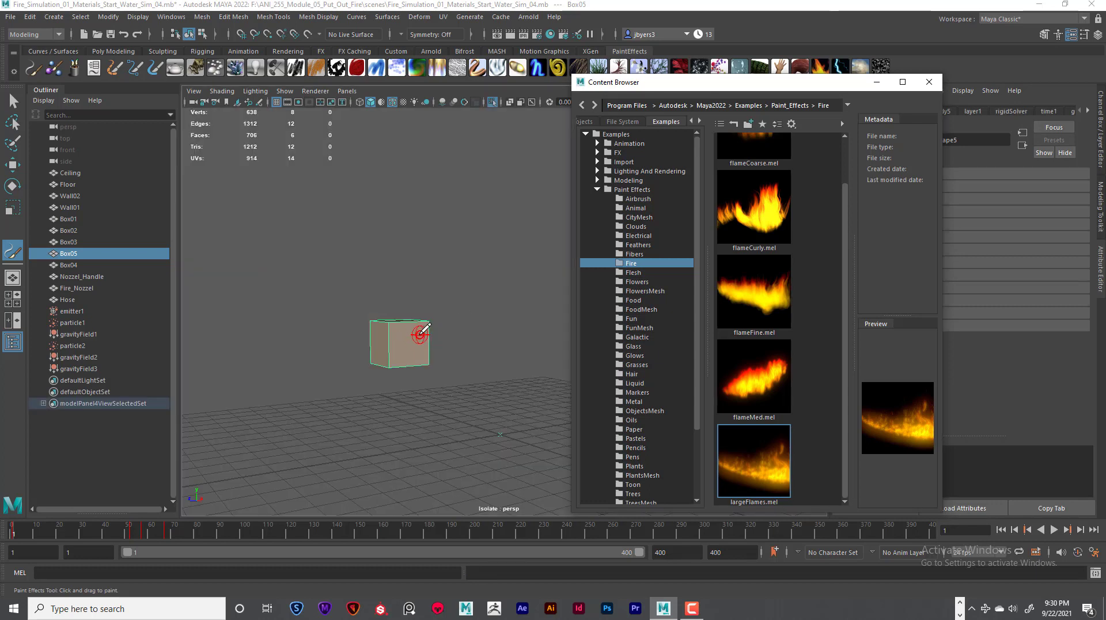
pyautogui.scroll(2, 409, 331)
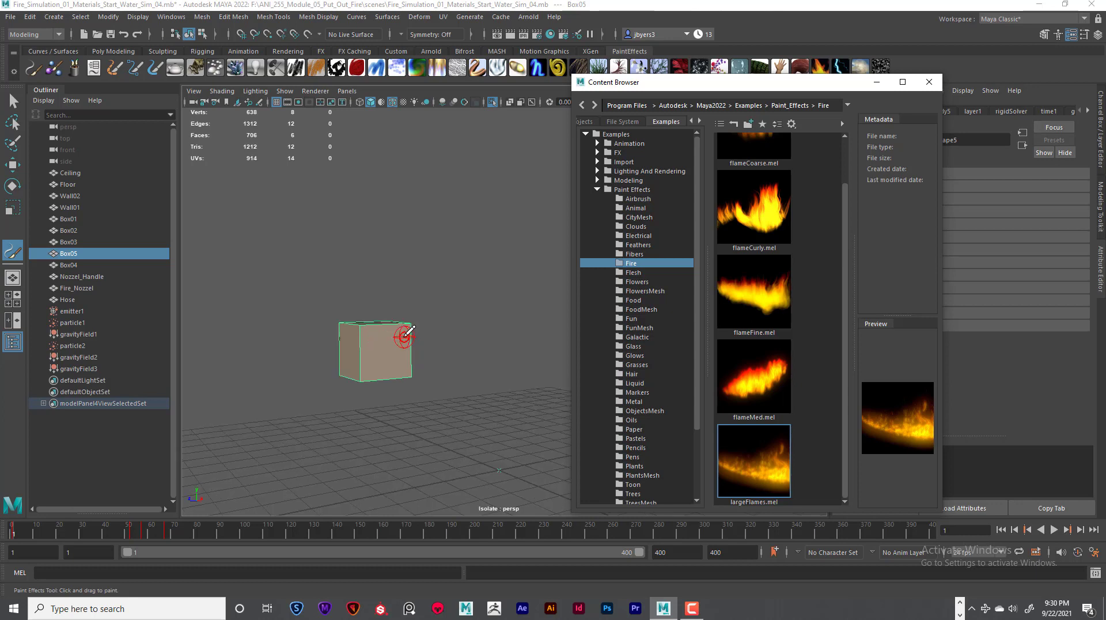
pyautogui.hotkey('ctrl', 'z')
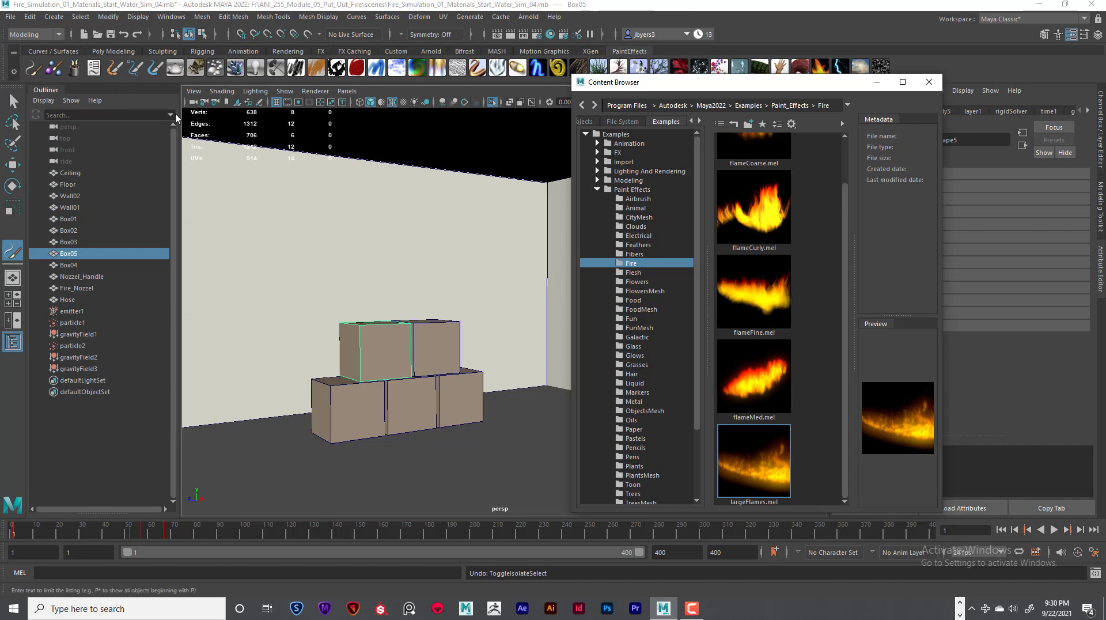
# Restore the perspective camera to the Fire_Cam_01 bookmarked view
pyautogui.click(198, 91)
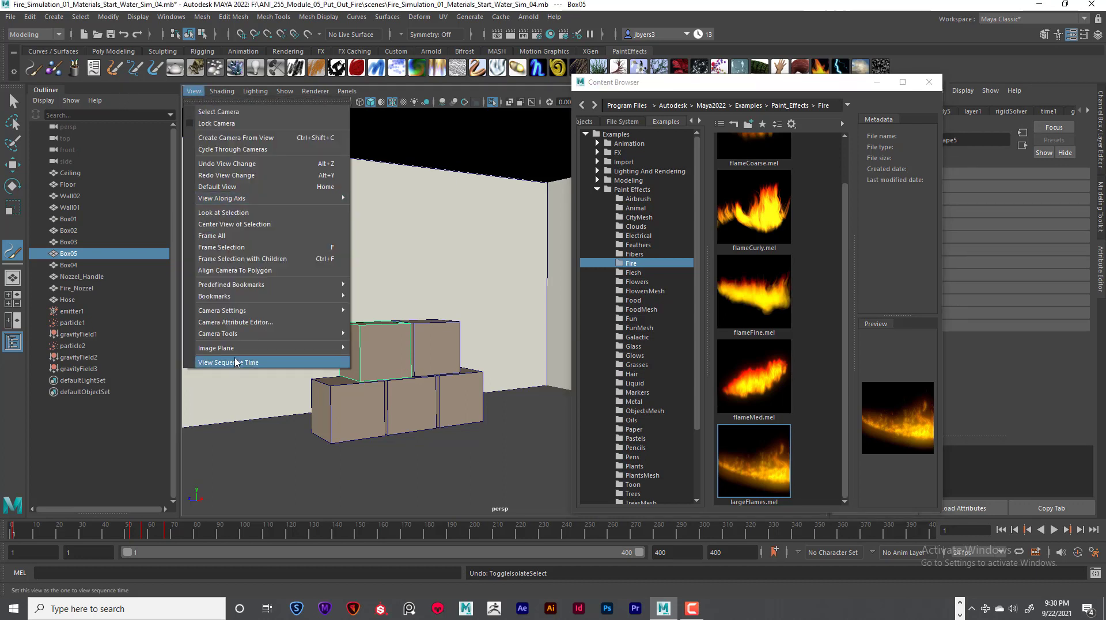
pyautogui.moveTo(225, 303)
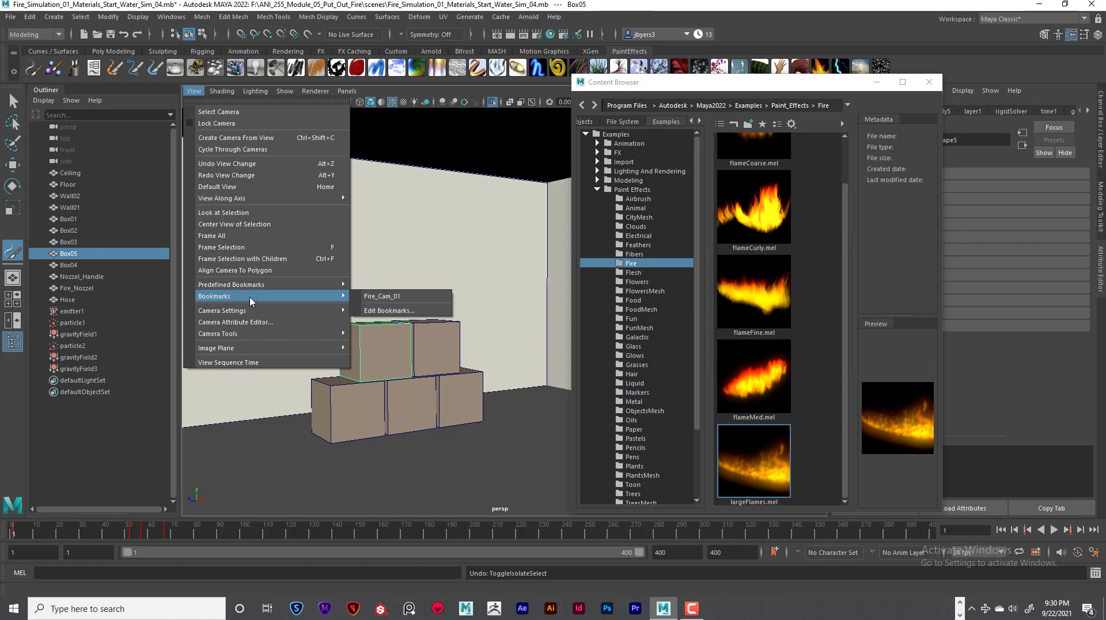
pyautogui.click(378, 296)
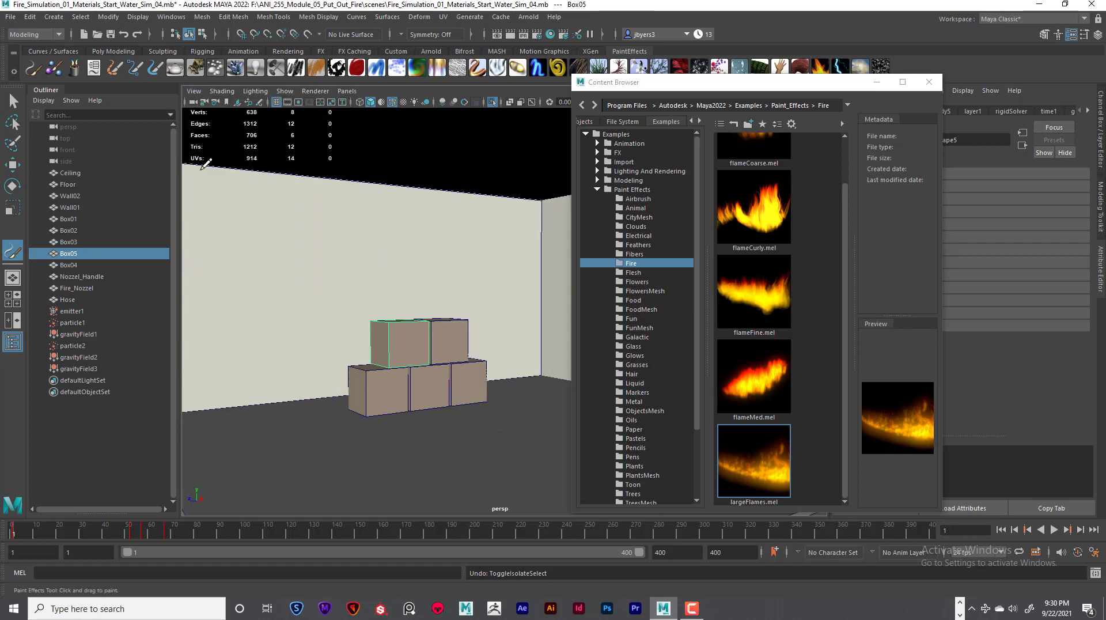
# Dock the Content Browser above the Attribute Editor and save the current camera view as a bookmark named Fire_Cam_02
pyautogui.moveTo(662, 83); pyautogui.dragTo(1006, 98)
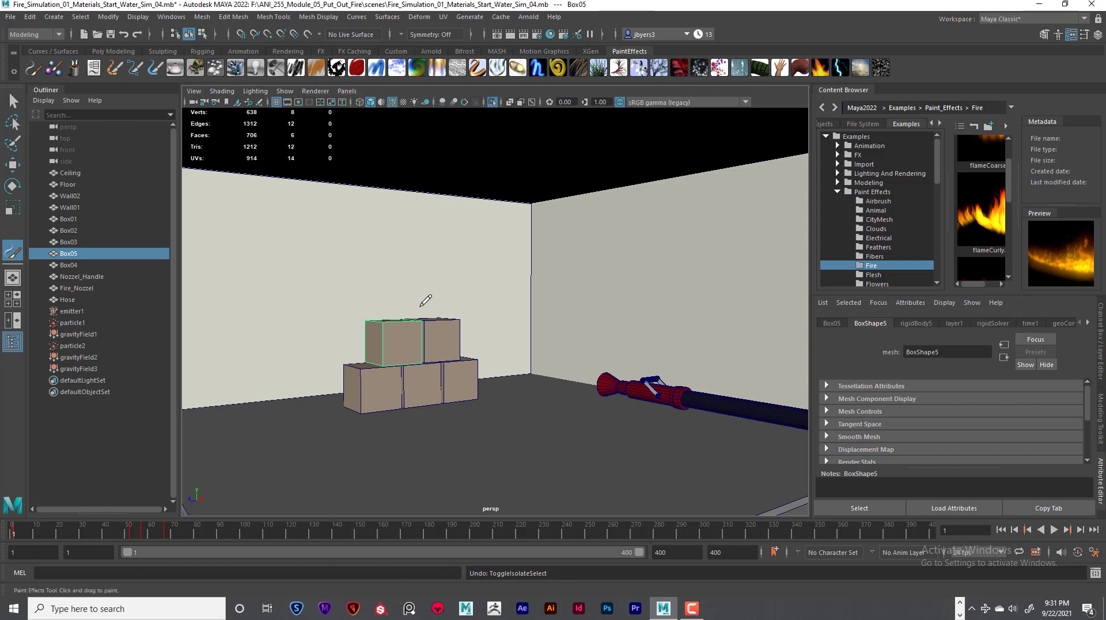
pyautogui.click(193, 91)
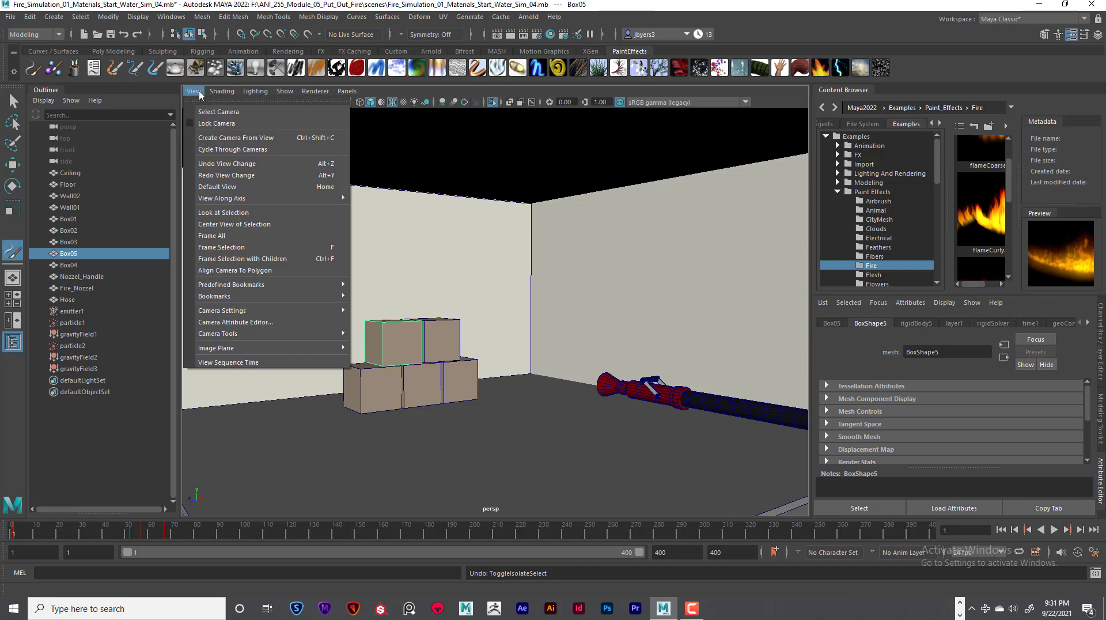
pyautogui.moveTo(299, 298)
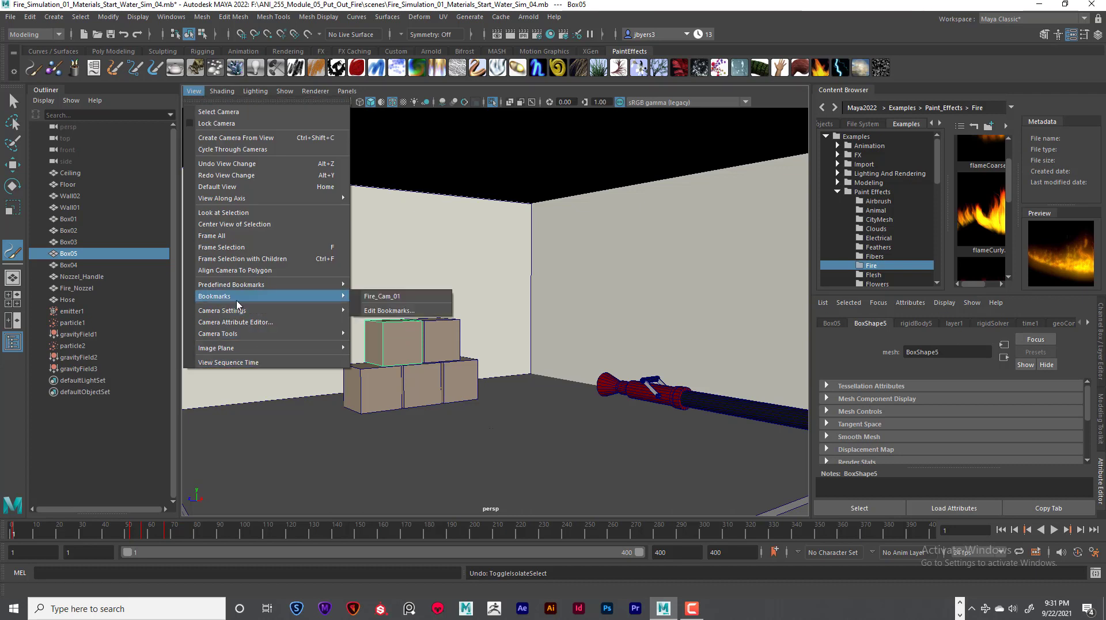
pyautogui.click(396, 311)
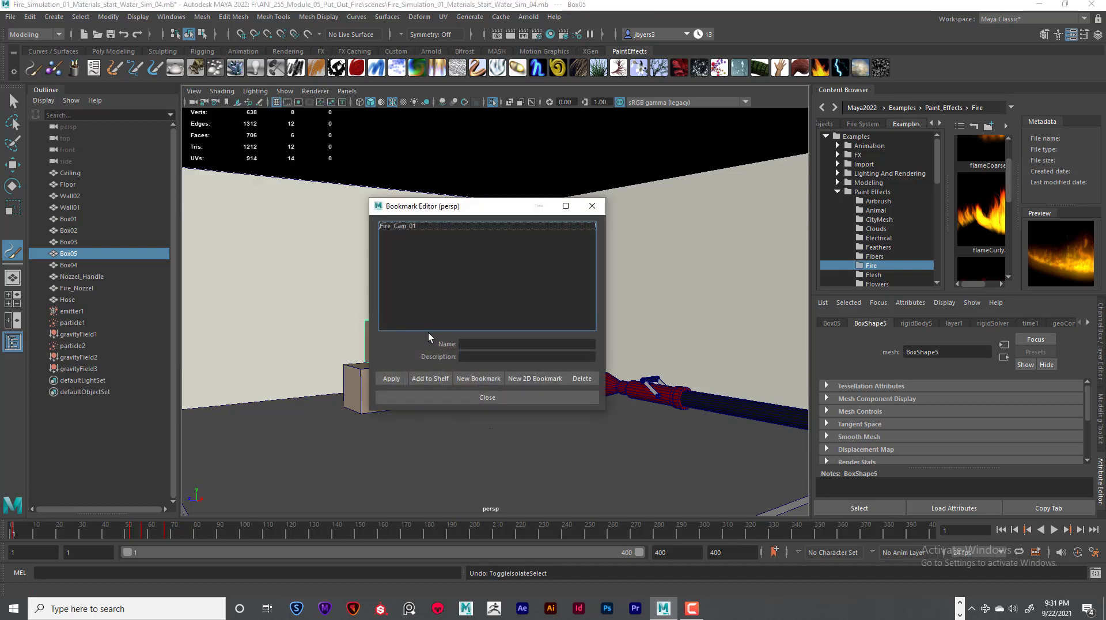
pyautogui.click(491, 378)
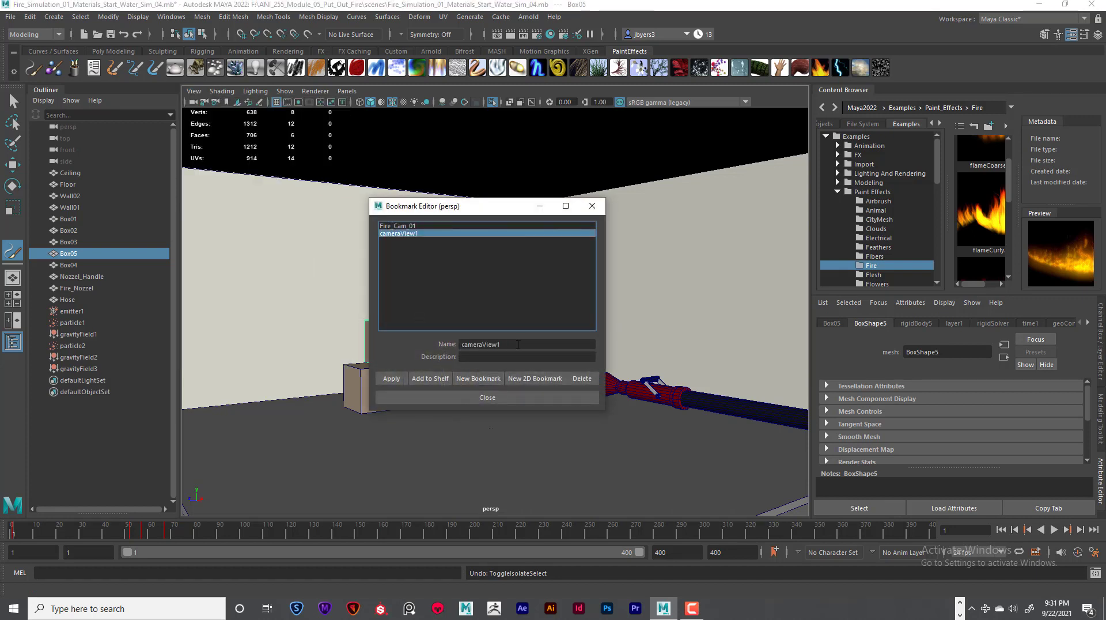
pyautogui.moveTo(518, 344); pyautogui.dragTo(464, 344)
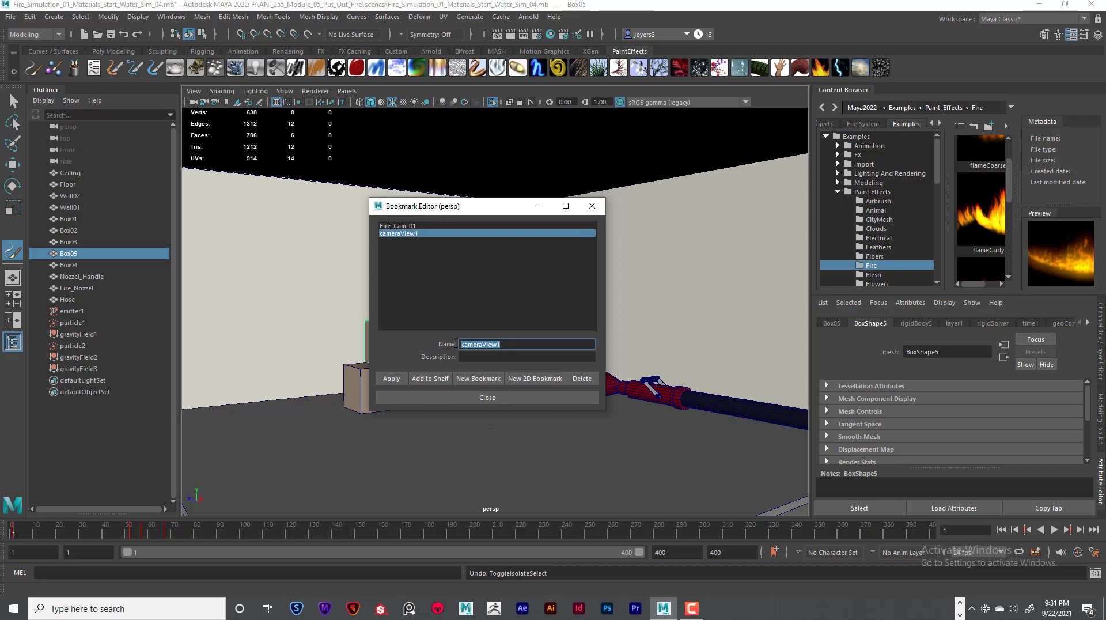
pyautogui.write('Fire_Cam_02')
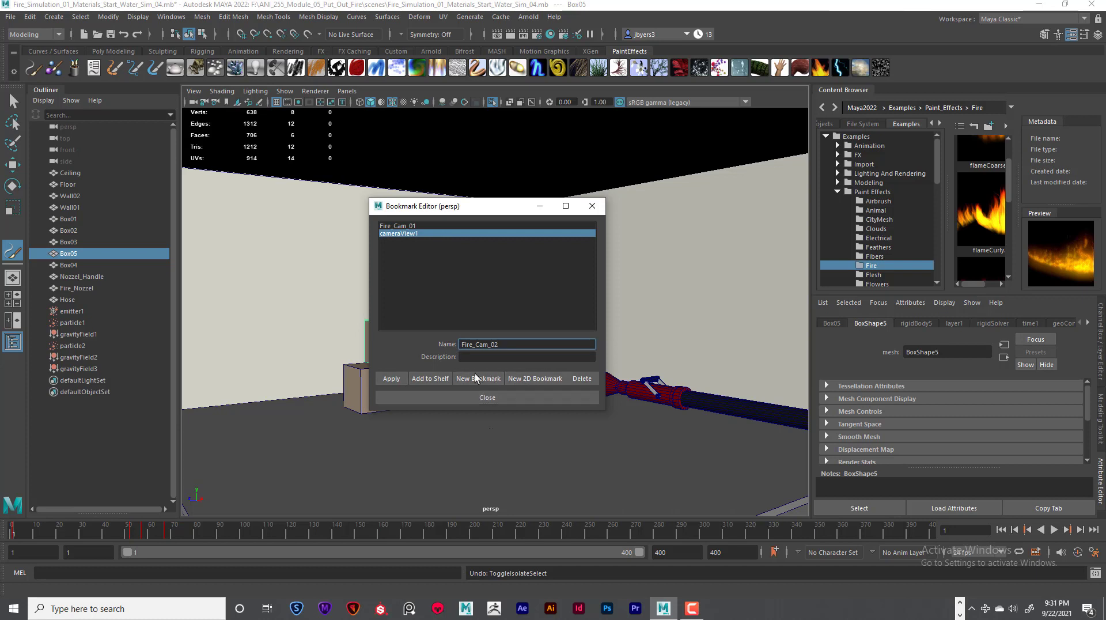
pyautogui.press('Return')
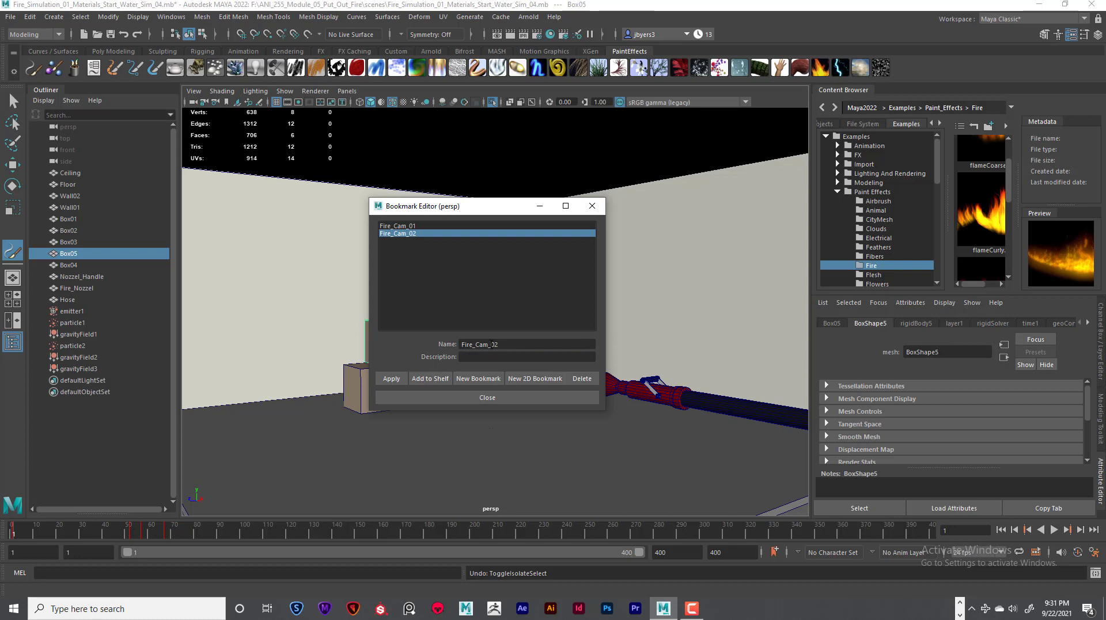
pyautogui.click(499, 397)
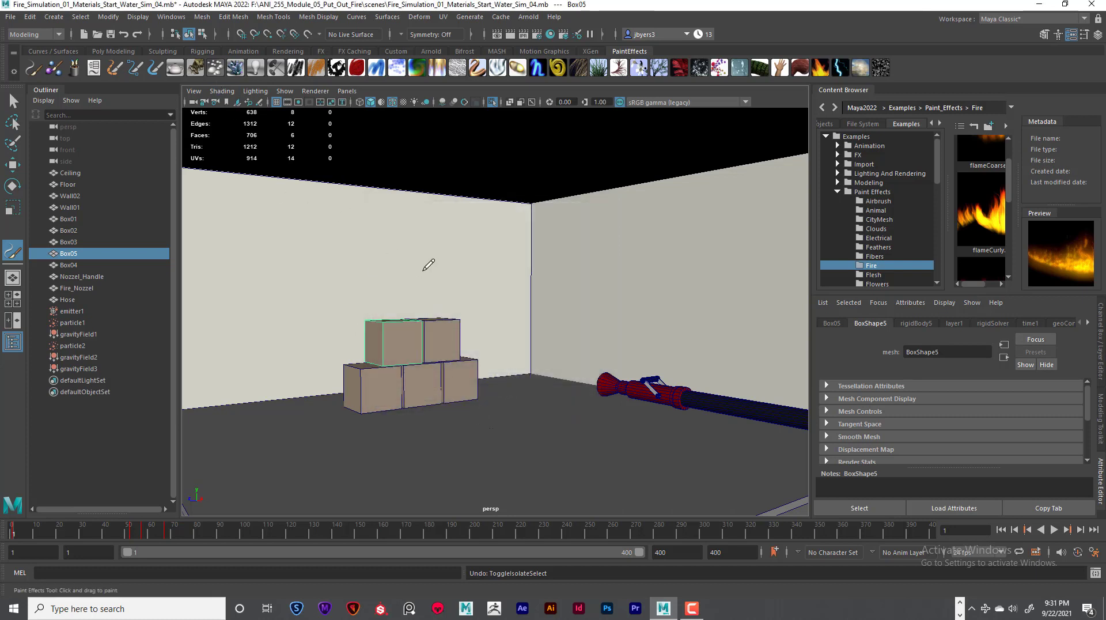
# Test the Fire_Cam_02 bookmark by leaving its camera view and recalling it
pyautogui.scroll(-10, 425, 262)
pyautogui.click(193, 91)
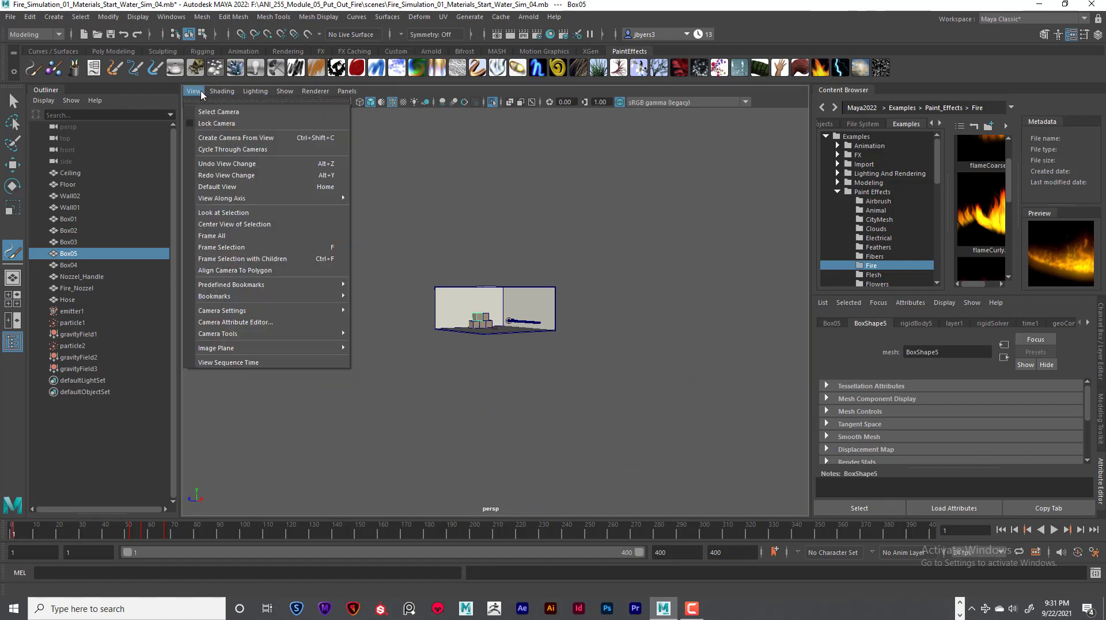
pyautogui.moveTo(240, 297)
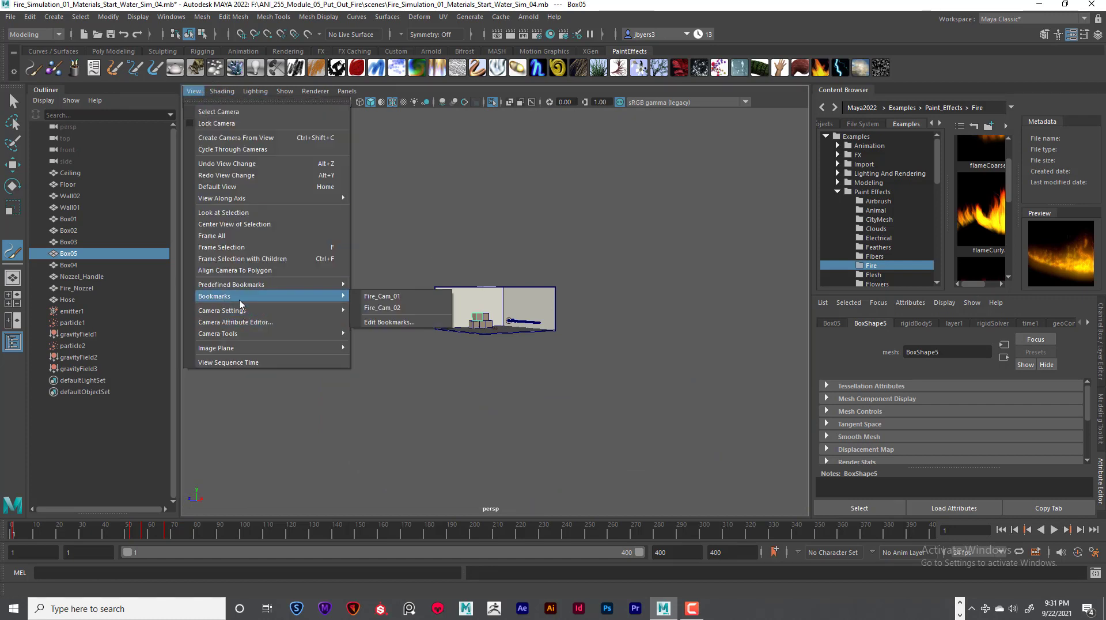
pyautogui.click(384, 311)
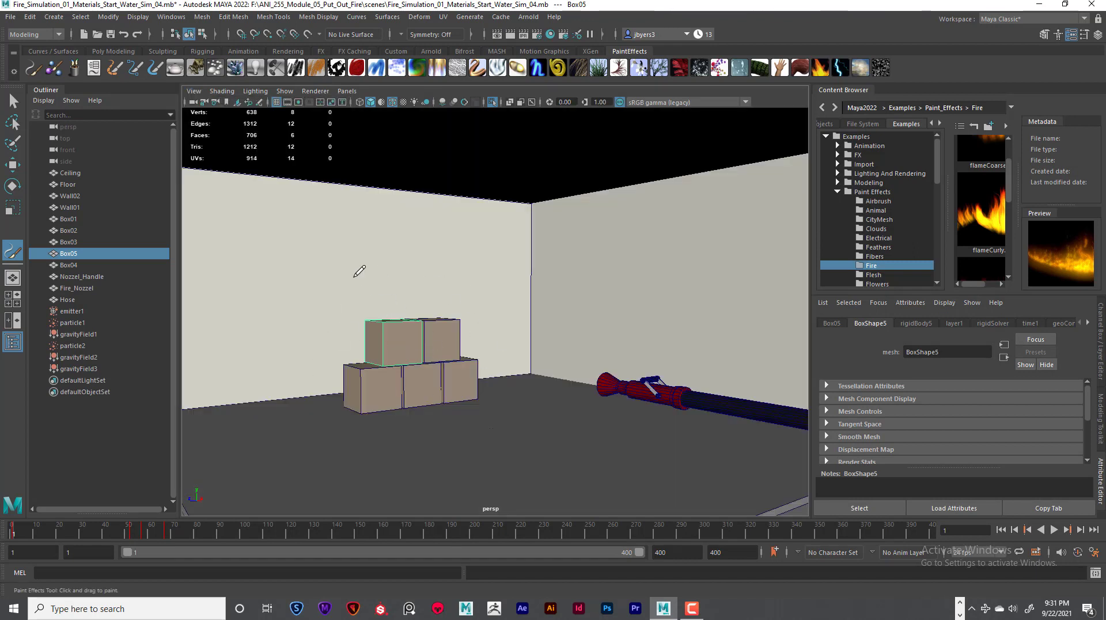
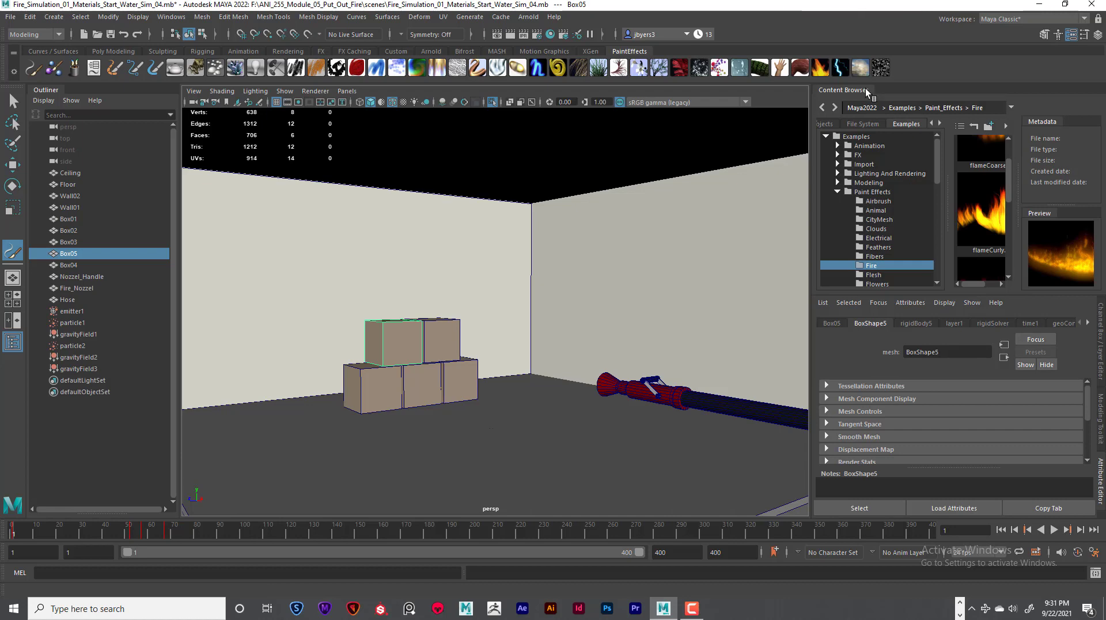
# Undock the Content Browser, then isolate Box05 and frame it so its top and two sides face the camera
pyautogui.moveTo(862, 89); pyautogui.dragTo(697, 78)
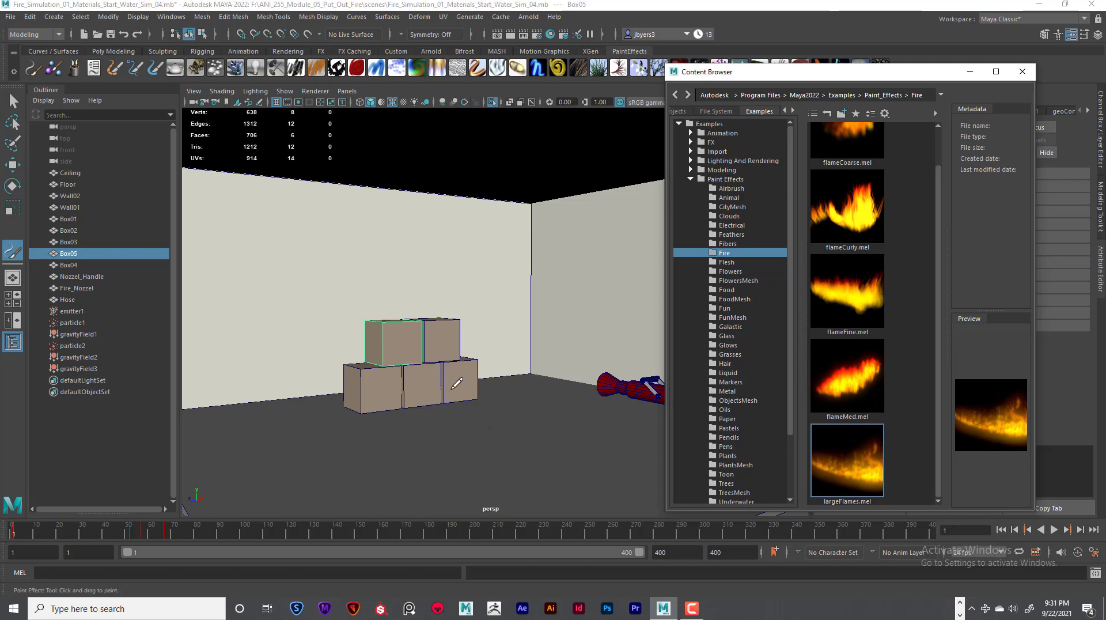
pyautogui.hotkey('ctrl', '1')
pyautogui.press('f')
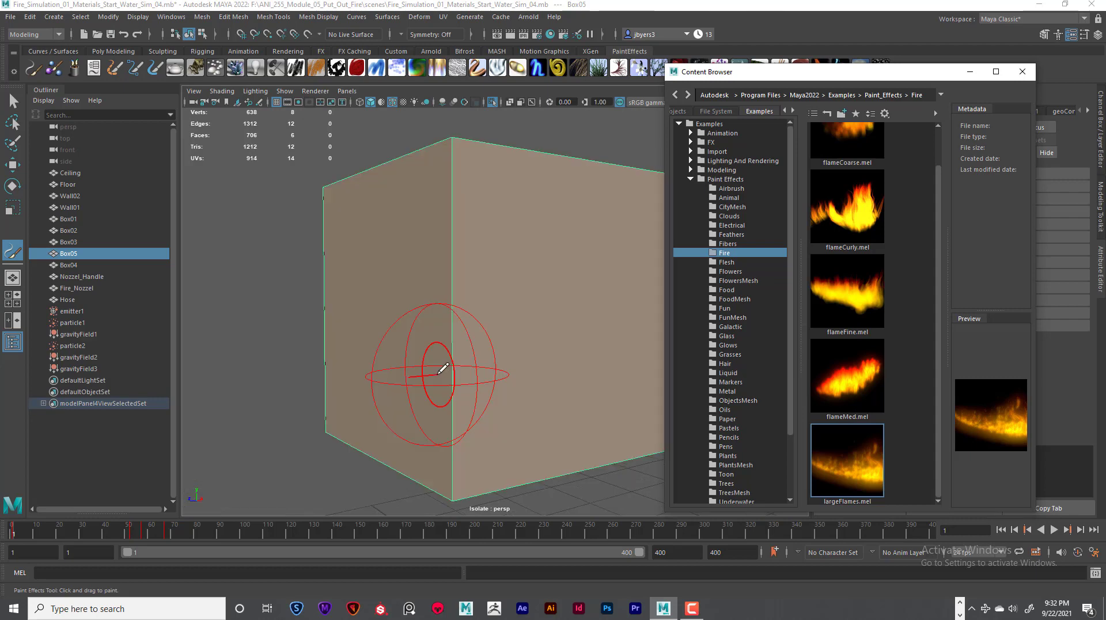
pyautogui.scroll(-3, 525, 366)
pyautogui.keyDown('alt'); pyautogui.moveTo(540, 350); pyautogui.dragTo(467, 317); pyautogui.keyUp('alt')
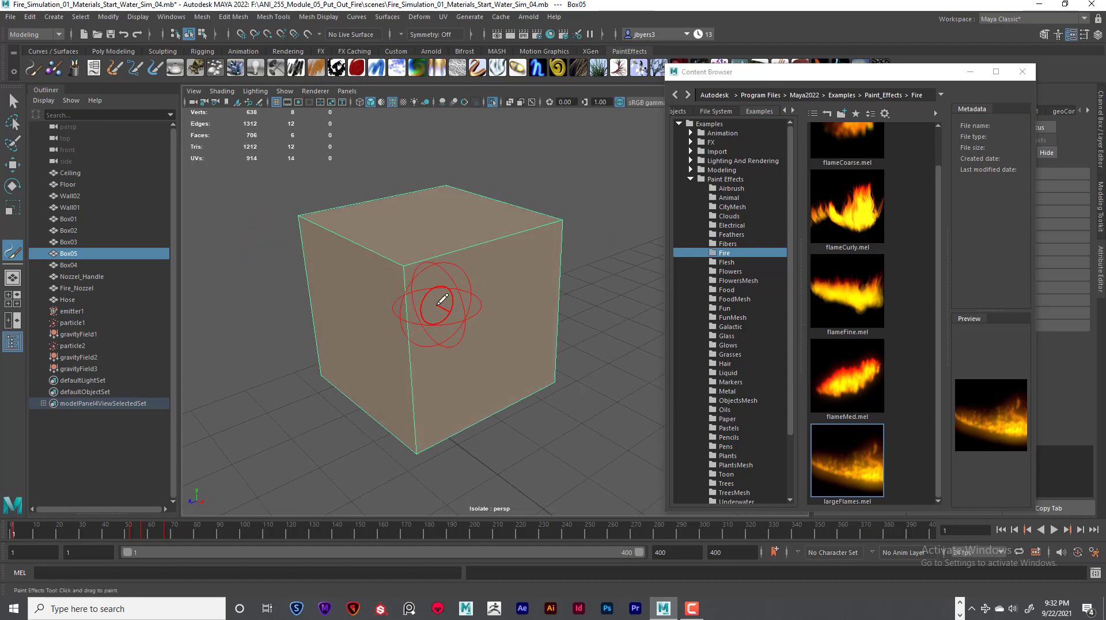
# Paint largeFlames strokes across the top of Box05 and over its two camera-facing sides
pyautogui.moveTo(347, 211)
pyautogui.mouseDown()
pyautogui.moveTo(395, 247)
pyautogui.moveTo(366, 223)
pyautogui.mouseUp()
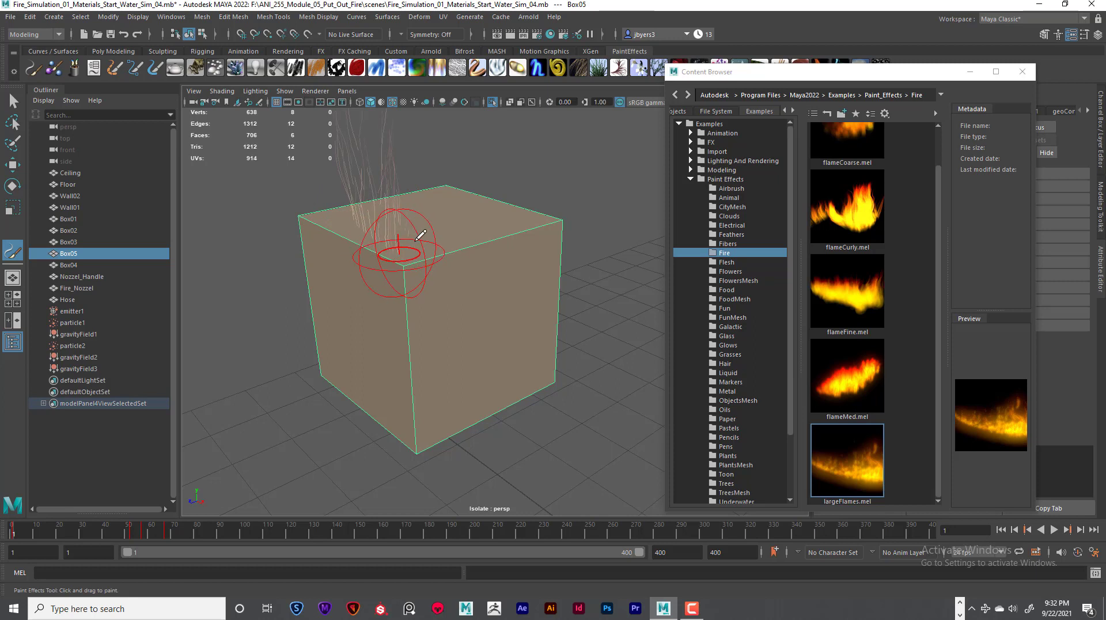
pyautogui.moveTo(449, 185)
pyautogui.mouseDown()
pyautogui.moveTo(497, 222)
pyautogui.moveTo(483, 232)
pyautogui.moveTo(313, 233)
pyautogui.moveTo(364, 254)
pyautogui.mouseUp()
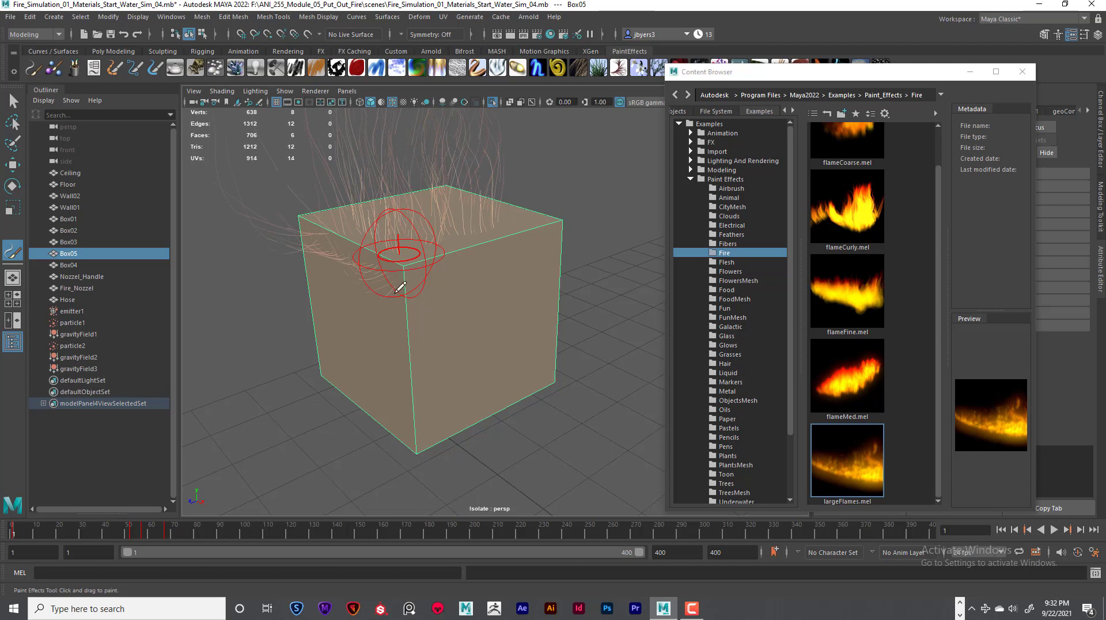
pyautogui.moveTo(396, 292); pyautogui.dragTo(345, 277)
pyautogui.moveTo(398, 327)
pyautogui.mouseDown()
pyautogui.moveTo(384, 354)
pyautogui.moveTo(329, 336)
pyautogui.moveTo(346, 363)
pyautogui.moveTo(393, 382)
pyautogui.moveTo(383, 408)
pyautogui.mouseUp()
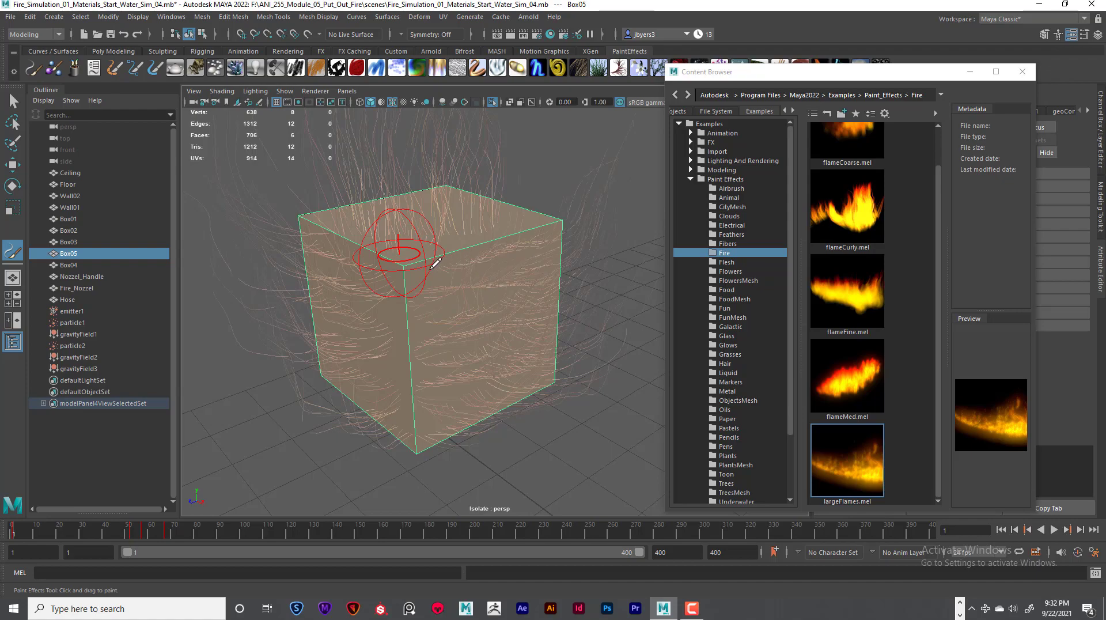
pyautogui.moveTo(435, 264)
pyautogui.mouseDown()
pyautogui.moveTo(519, 345)
pyautogui.moveTo(541, 393)
pyautogui.moveTo(433, 395)
pyautogui.moveTo(519, 365)
pyautogui.moveTo(439, 375)
pyautogui.moveTo(442, 392)
pyautogui.moveTo(481, 375)
pyautogui.moveTo(461, 357)
pyautogui.mouseUp()
# Paint a second set of largeFlames strokes on the remaining sides of Box05, then leave the Paint Effects tool and deselect the stroke
pyautogui.scroll(-3, 556, 398)
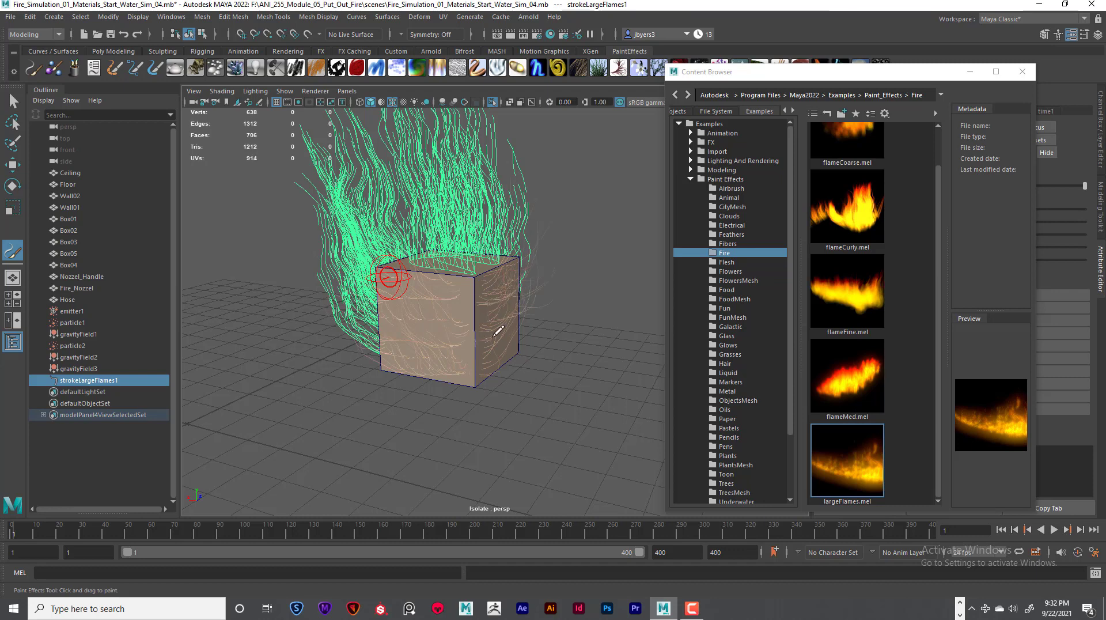
pyautogui.moveTo(490, 353); pyautogui.dragTo(483, 383)
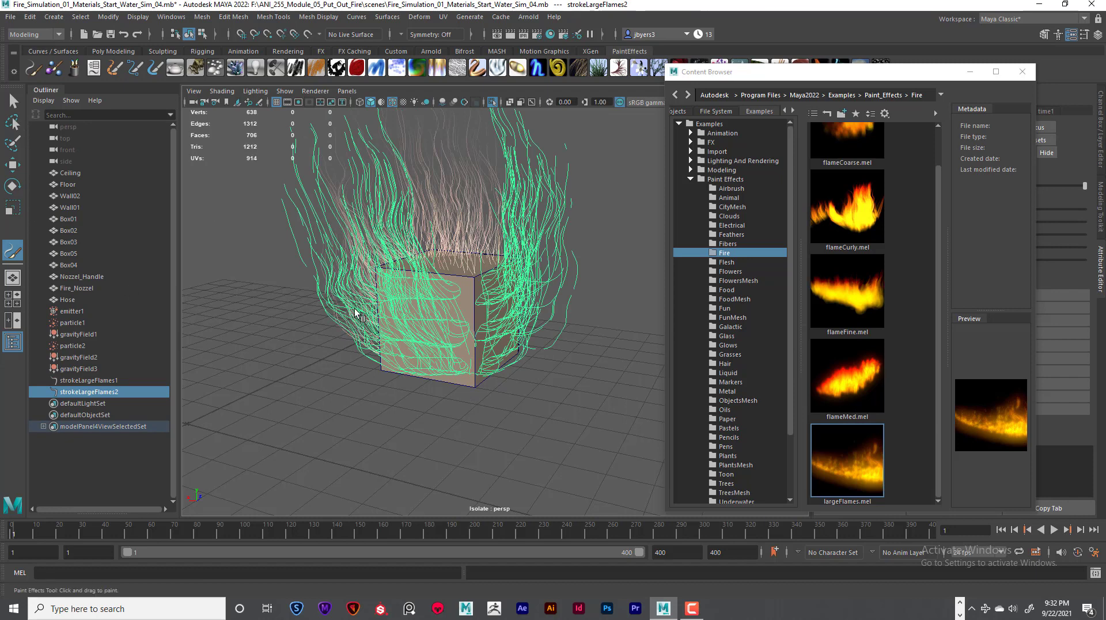
pyautogui.press('q')
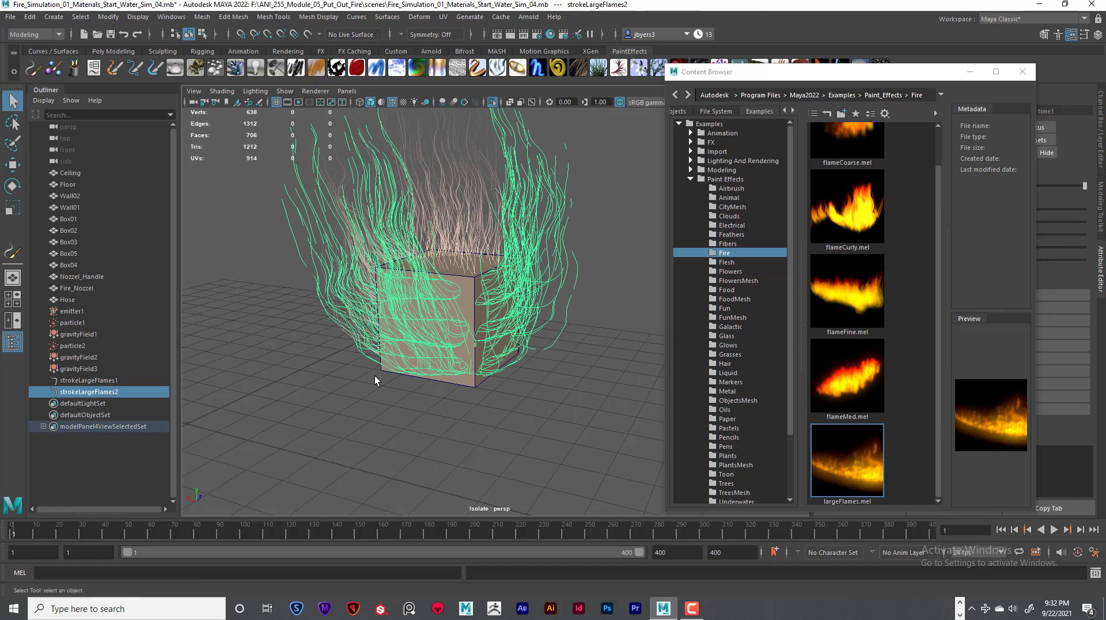
pyautogui.click(332, 365)
pyautogui.keyDown('alt'); pyautogui.moveTo(321, 382); pyautogui.dragTo(551, 381); pyautogui.keyUp('alt')
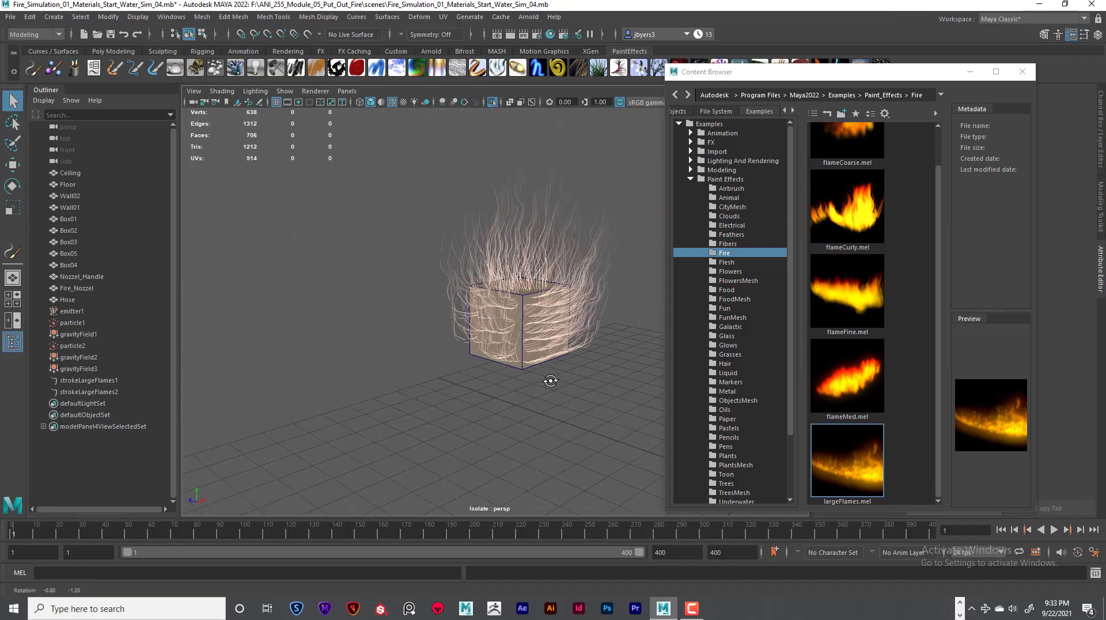
pyautogui.keyDown('alt'); pyautogui.moveTo(551, 381); pyautogui.dragTo(512, 386, button='middle'); pyautogui.keyUp('alt')
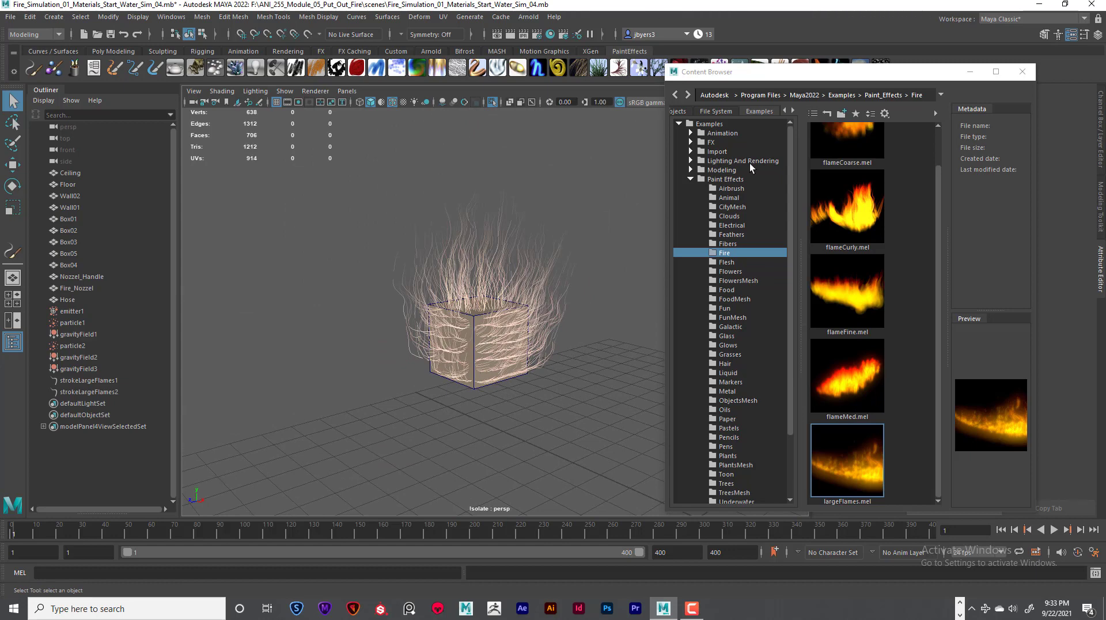
# Move the Content Browser clear of the viewport and examine which flames on Box05 belong to strokeLargeFlames1 and strokeLargeFlames2
pyautogui.moveTo(749, 72); pyautogui.dragTo(843, 70)
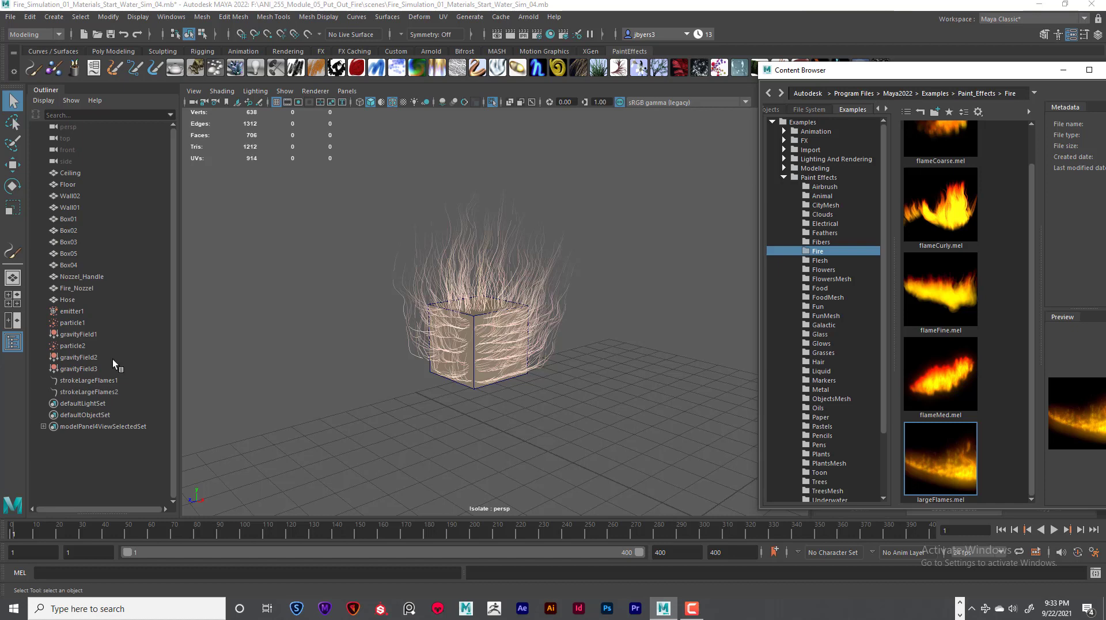
pyautogui.click(87, 381)
pyautogui.click(89, 392)
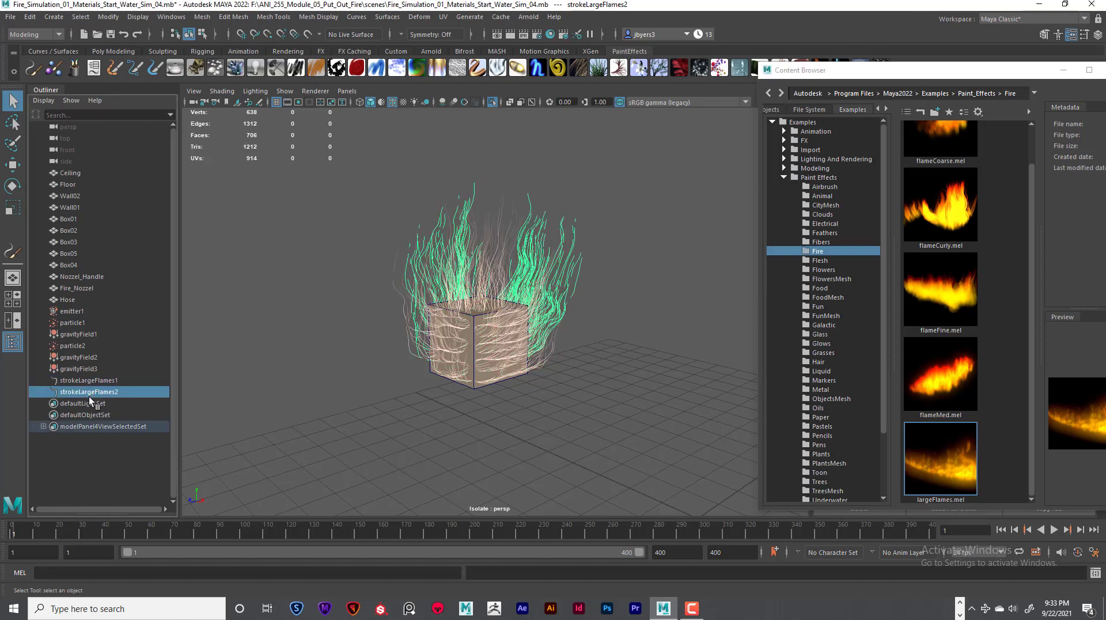
pyautogui.click(75, 346)
pyautogui.click(73, 322)
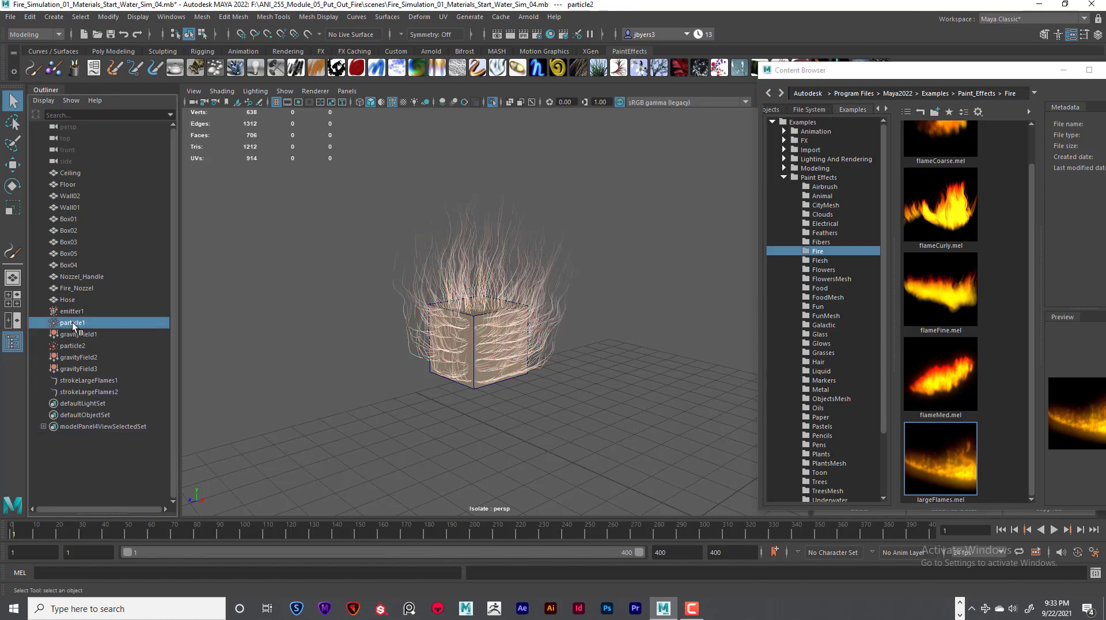
pyautogui.click(75, 358)
pyautogui.click(79, 369)
pyautogui.click(82, 380)
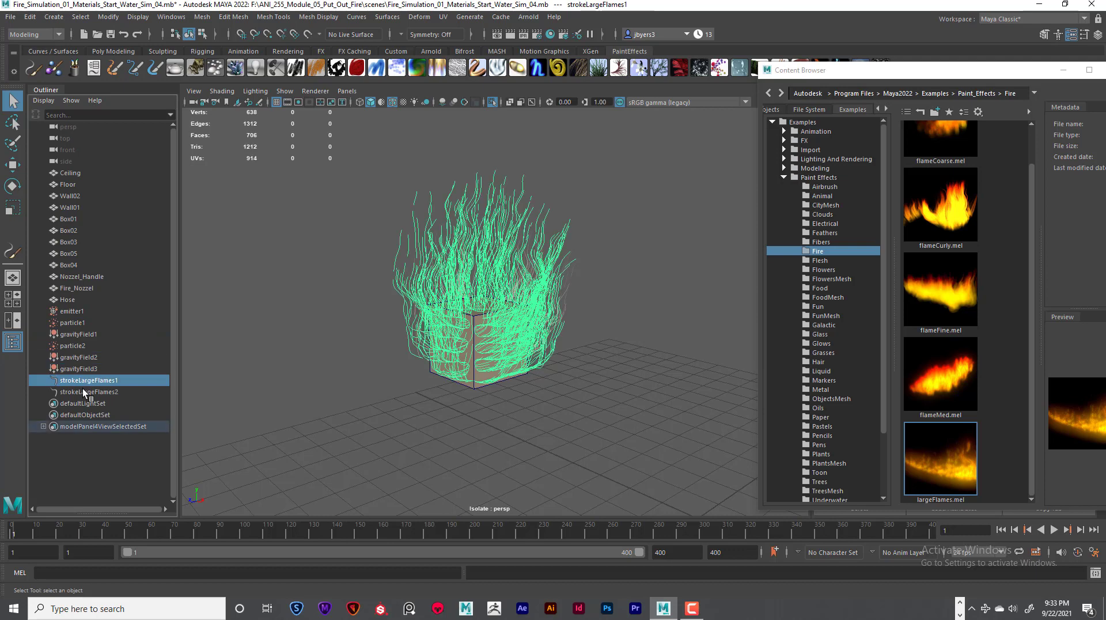
pyautogui.click(84, 391)
pyautogui.click(81, 379)
pyautogui.click(104, 393)
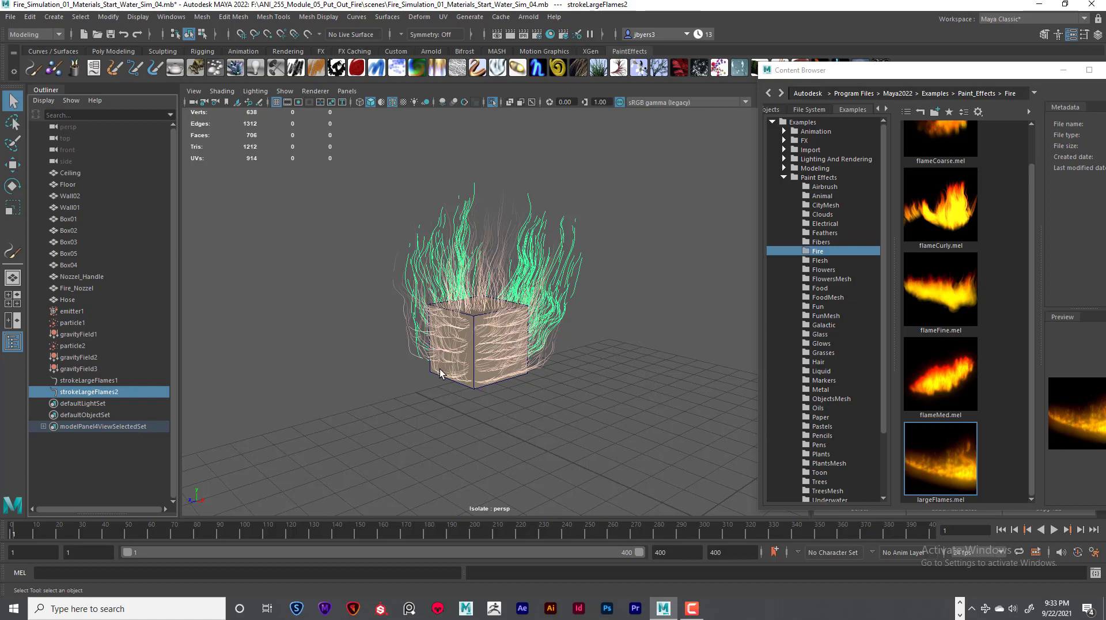
pyautogui.keyDown('alt'); pyautogui.moveTo(555, 383); pyautogui.dragTo(649, 444); pyautogui.keyUp('alt')
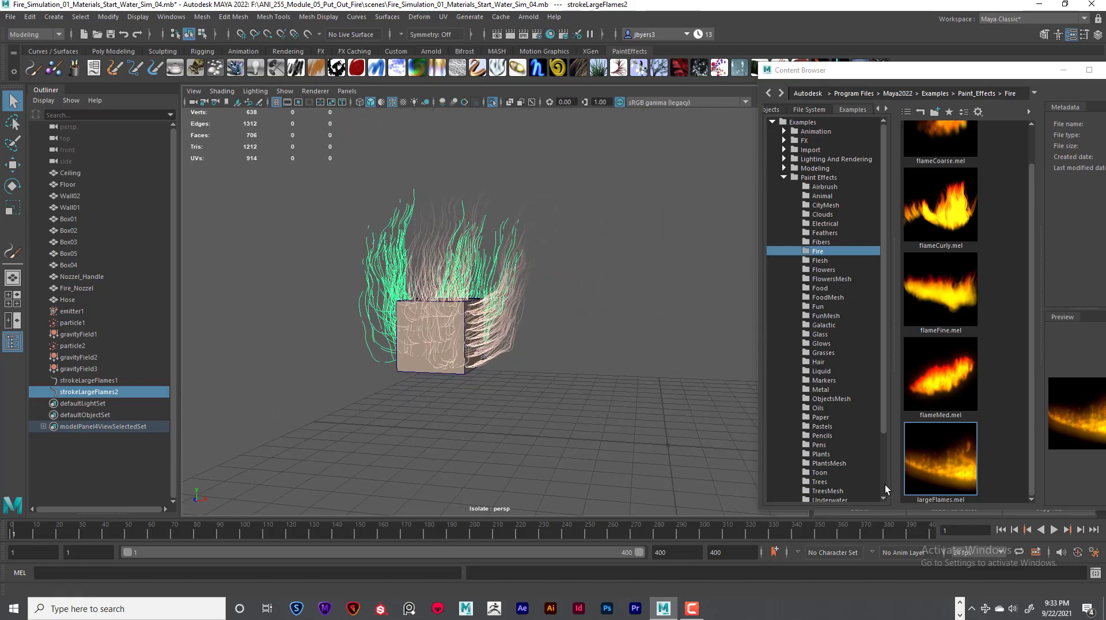
pyautogui.keyDown('alt'); pyautogui.moveTo(576, 421); pyautogui.dragTo(552, 420); pyautogui.keyUp('alt')
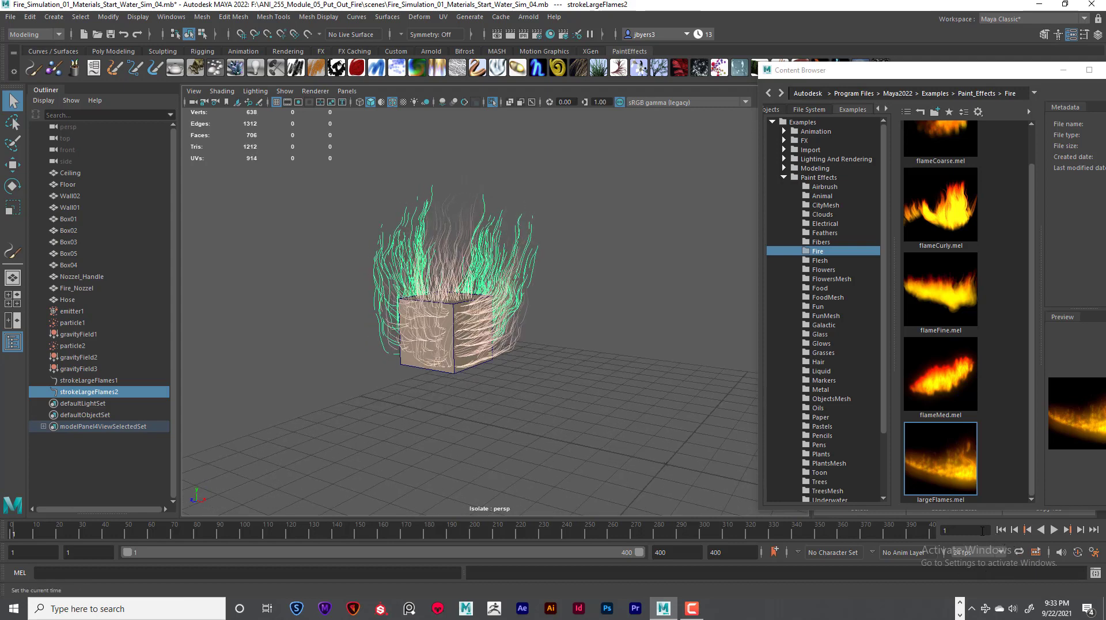
# Exit isolation to show the whole scene and restore the bookmarked fire camera view of the boxes and hose
pyautogui.hotkey('ctrl', '1')
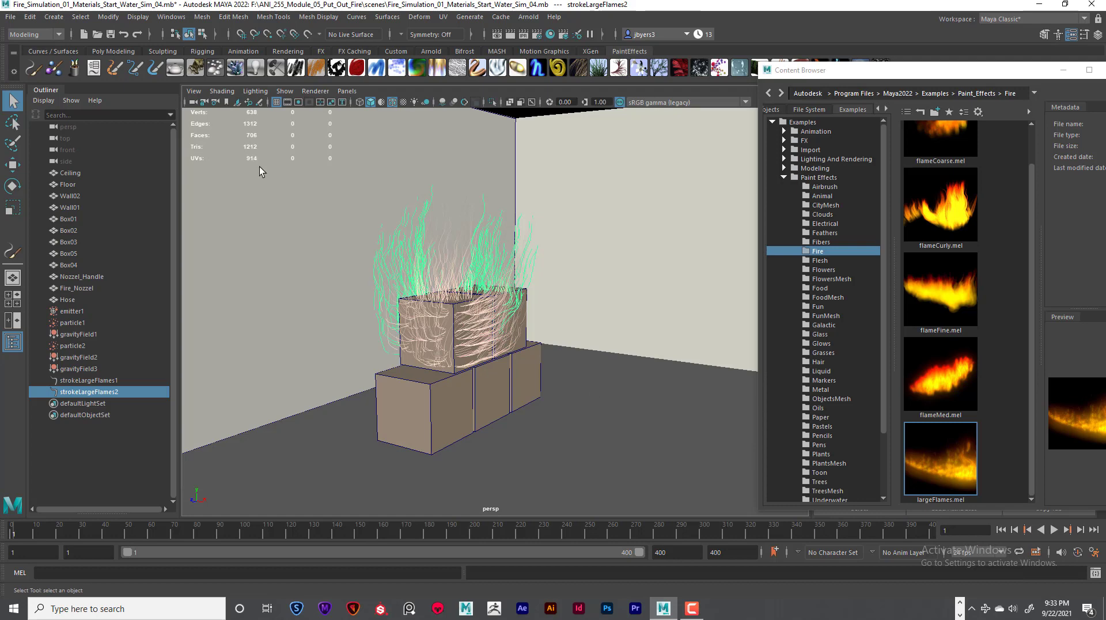
pyautogui.click(194, 91)
pyautogui.moveTo(221, 333)
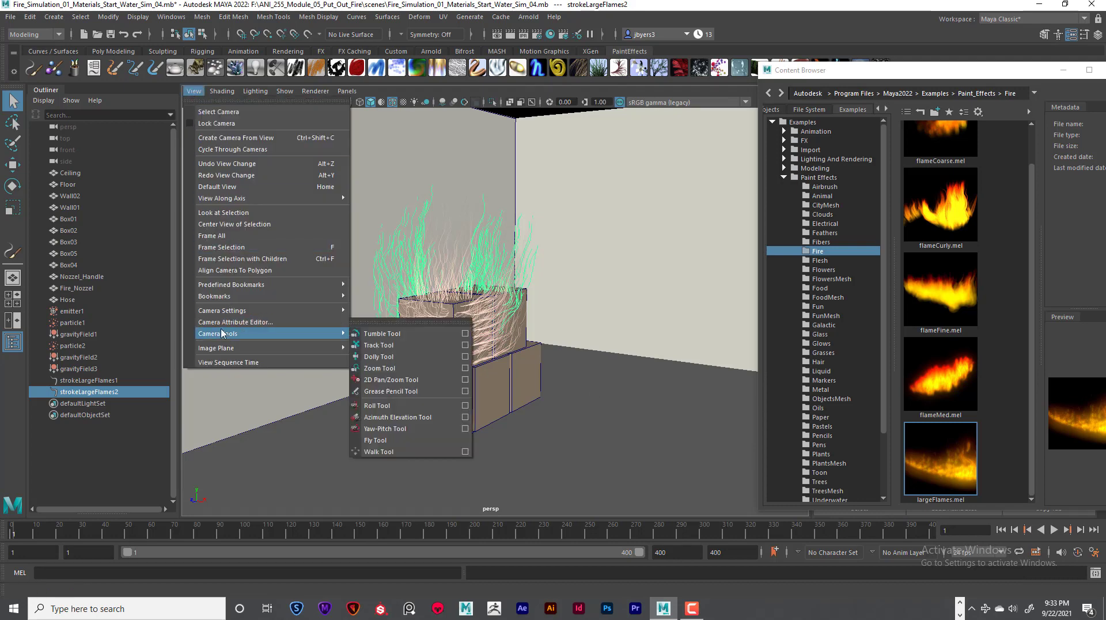
pyautogui.moveTo(323, 296)
pyautogui.click(398, 296)
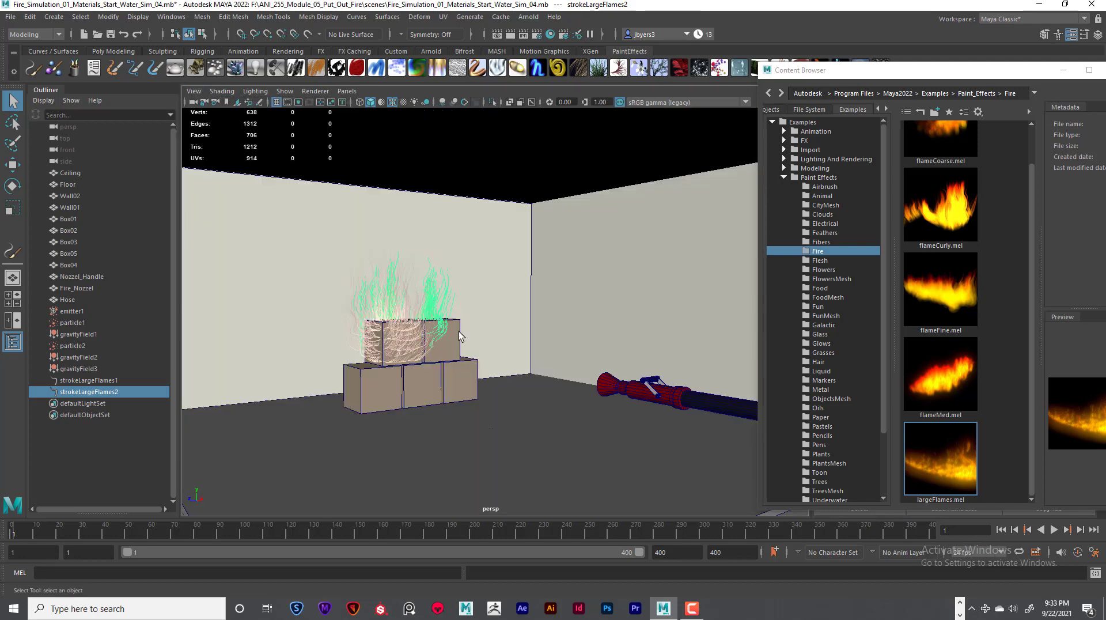
# Play the water simulation twice to check how the flames follow Box05, rewinding to frame 1 each time
pyautogui.click(1053, 529)
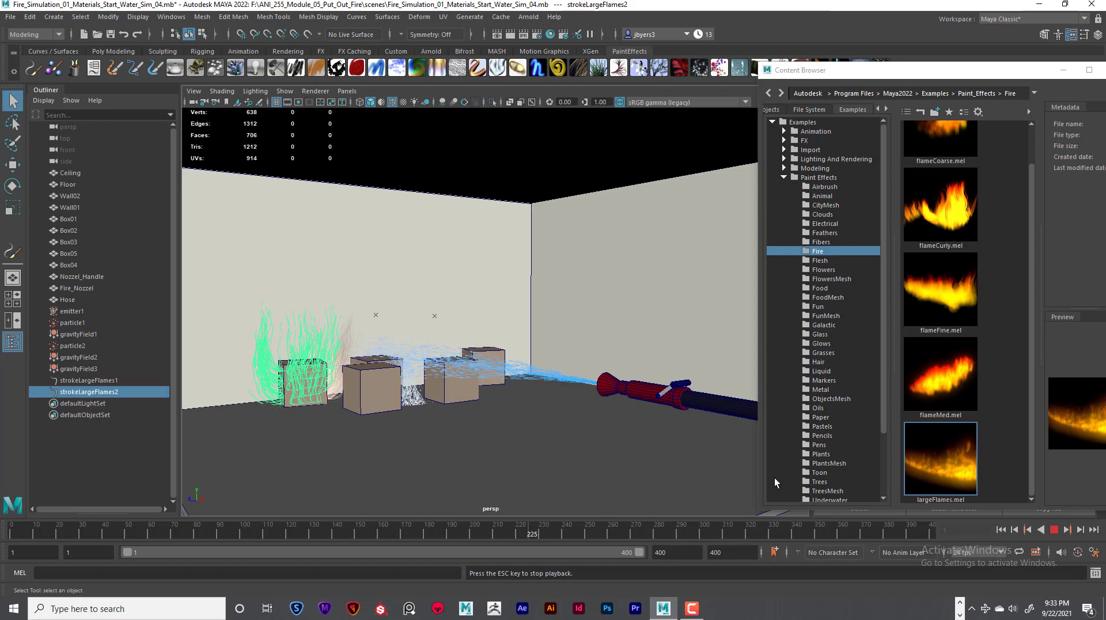
pyautogui.press('Escape')
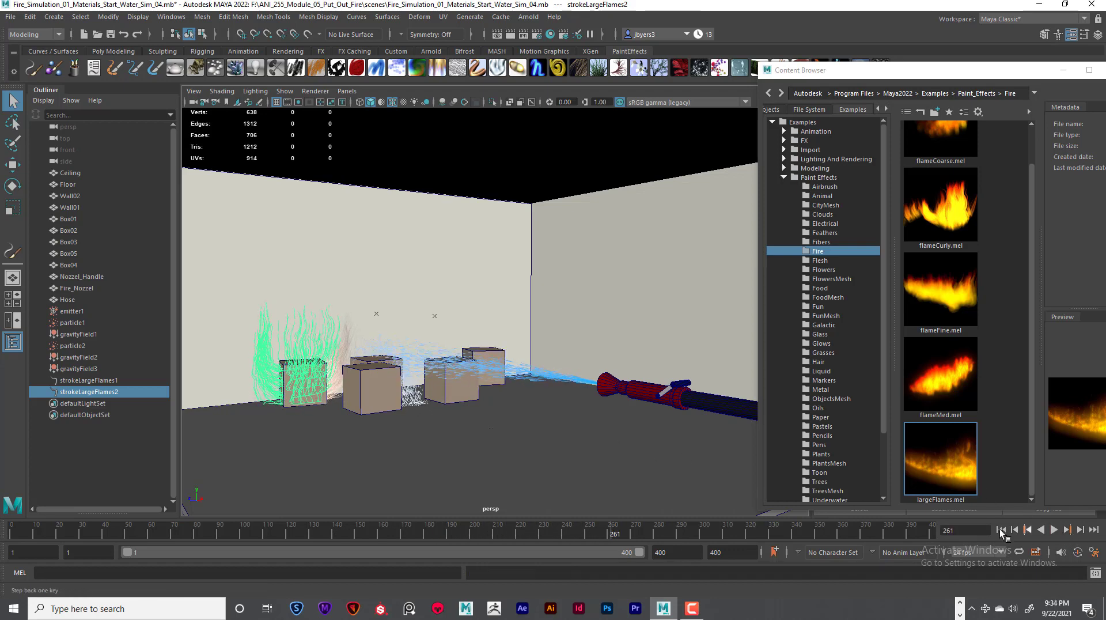
pyautogui.click(1001, 530)
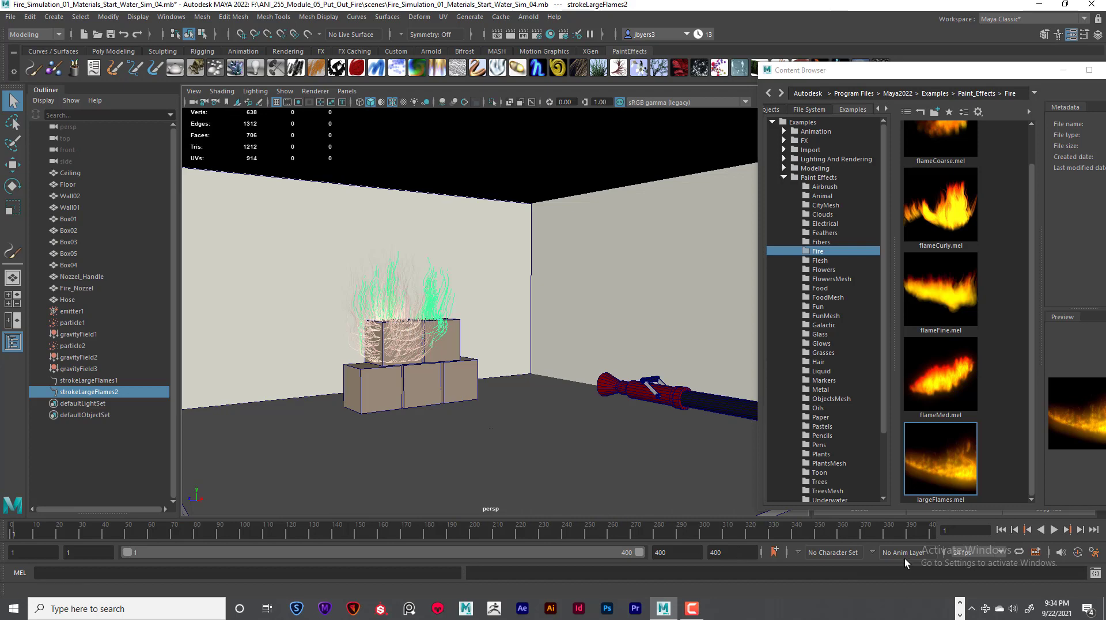
pyautogui.click(1054, 529)
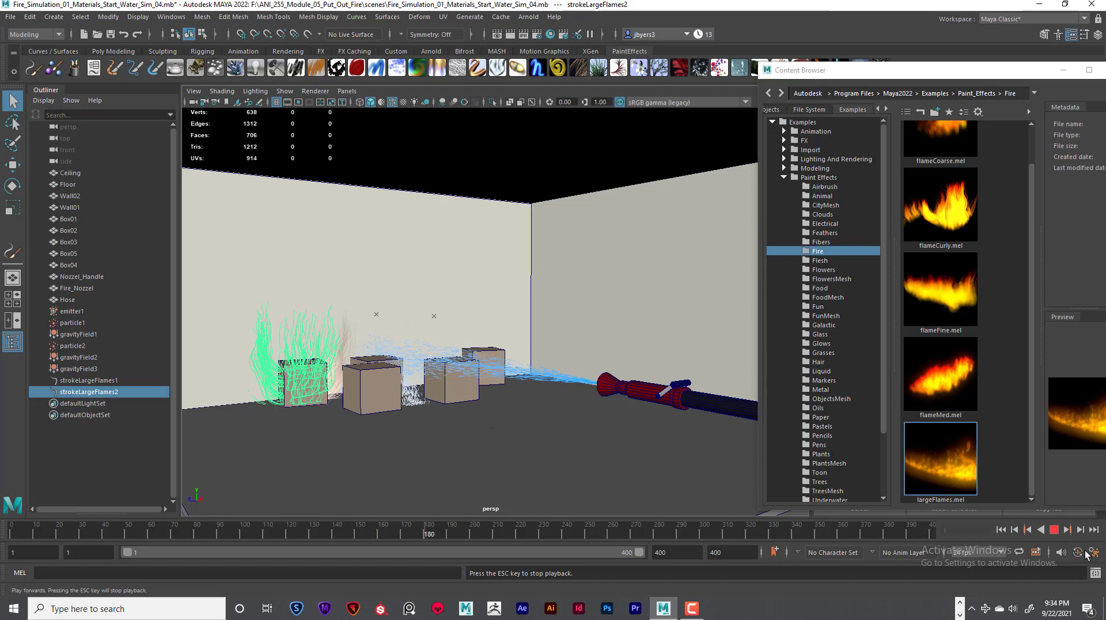
pyautogui.click(1052, 530)
pyautogui.click(1007, 528)
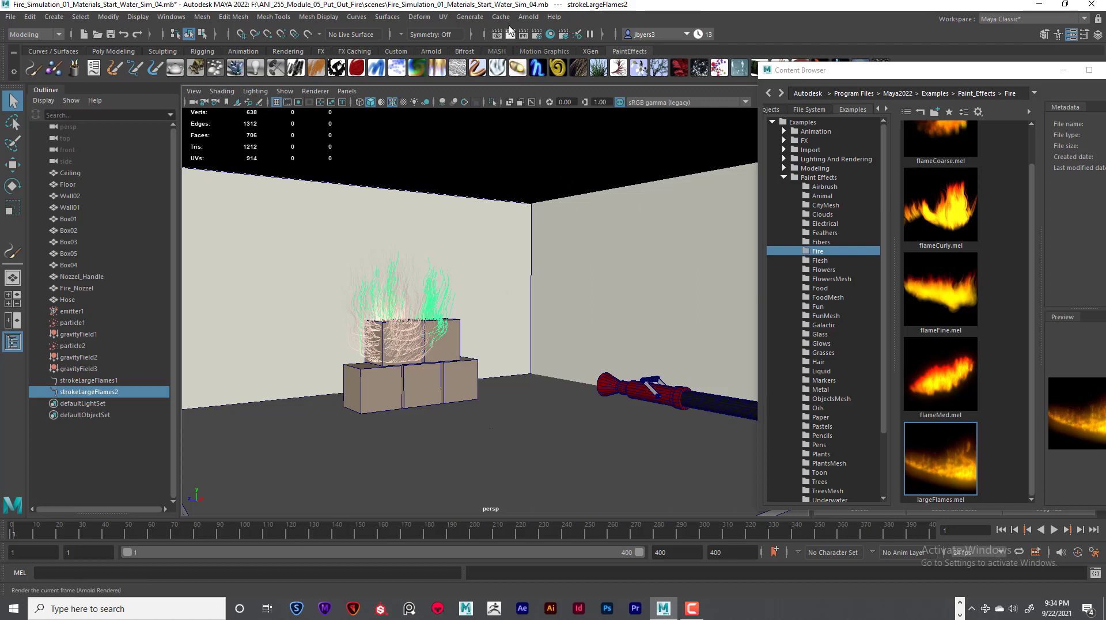
# Set the renderer to Maya Software, with anti-aliasing at Production quality and edge anti-aliasing at Highest quality
pyautogui.click(537, 34)
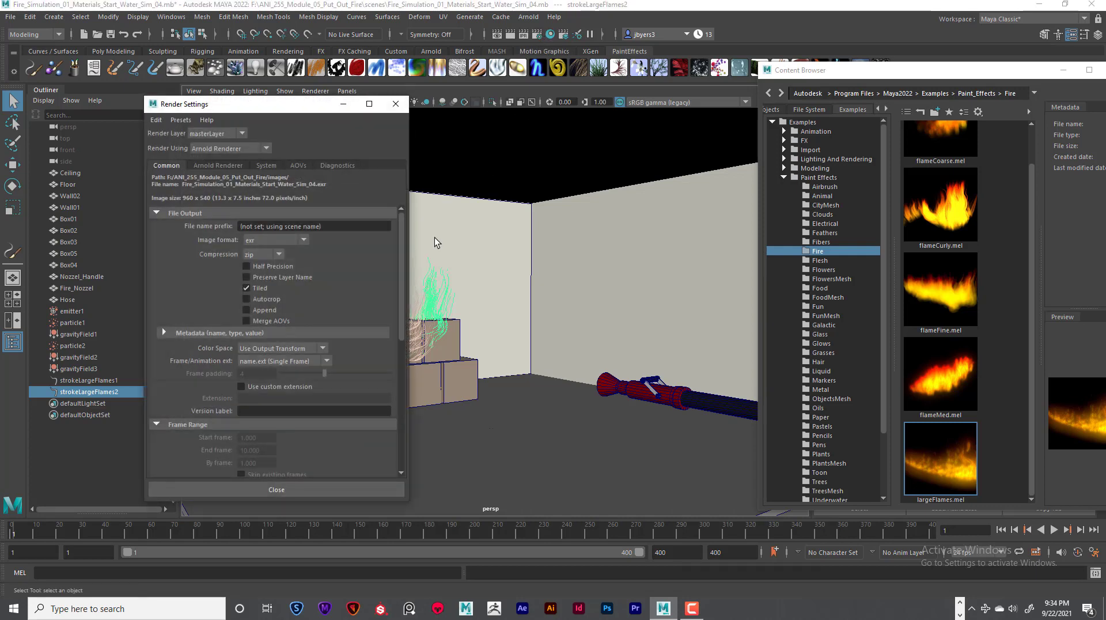
pyautogui.click(256, 148)
pyautogui.click(246, 161)
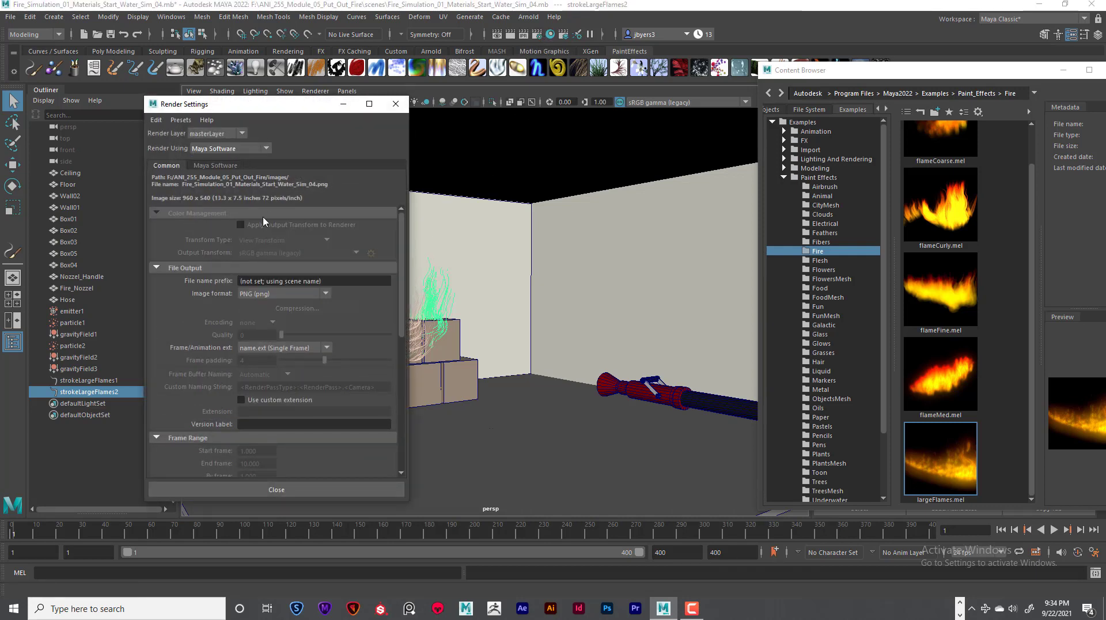
pyautogui.click(226, 166)
pyautogui.click(291, 194)
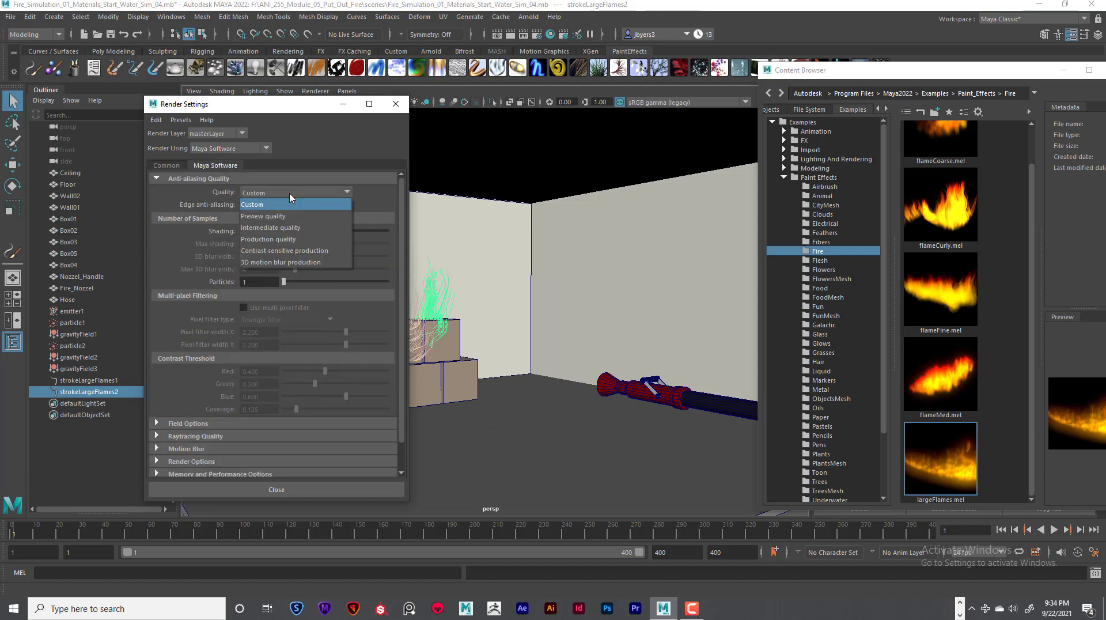
pyautogui.click(290, 239)
pyautogui.click(276, 206)
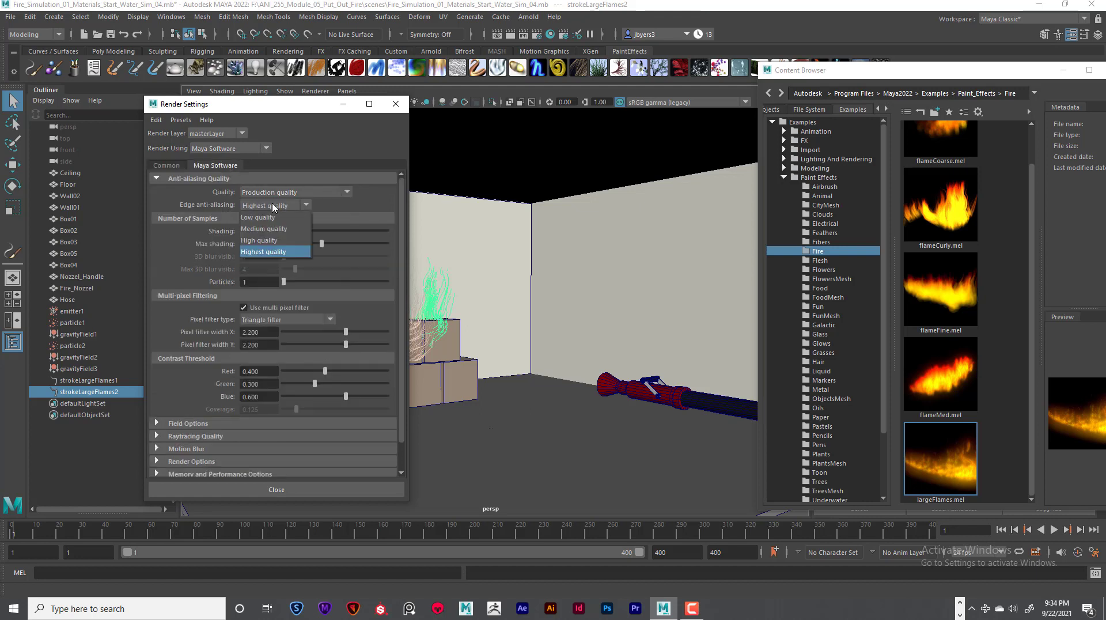
pyautogui.click(285, 252)
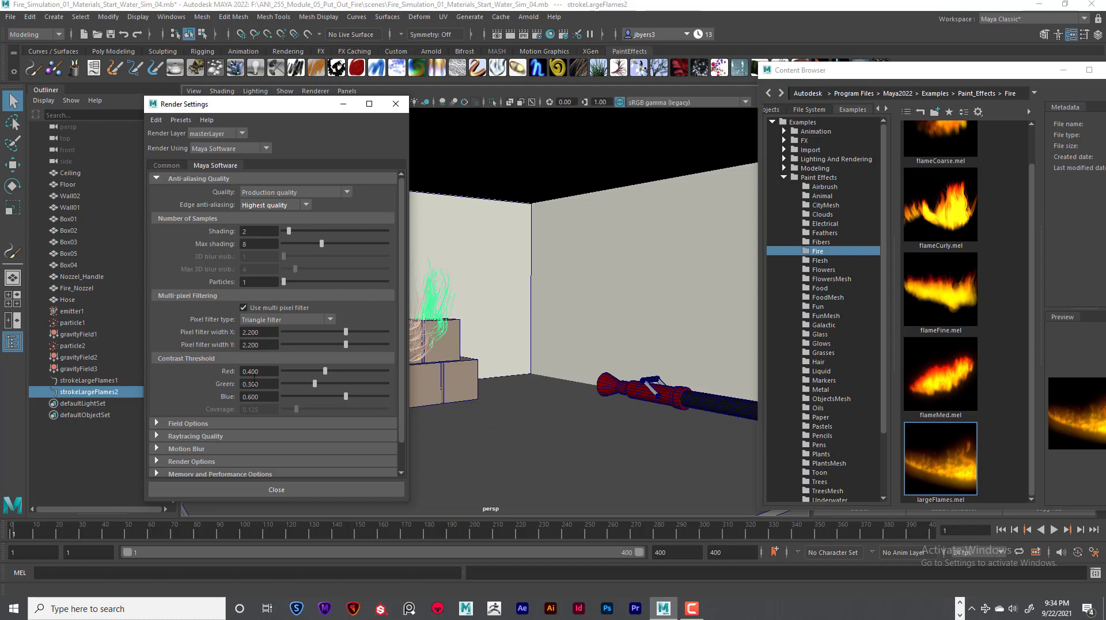
# Set the pixel filter type to Gaussian filter, enable Raytracing, and close the Render Settings
pyautogui.click(287, 320)
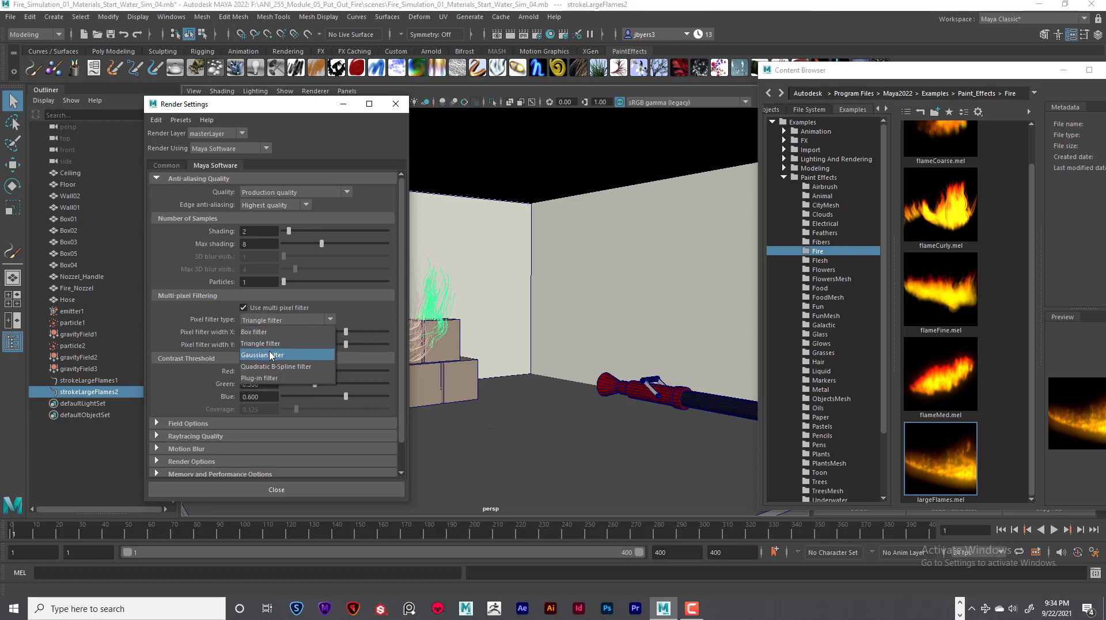
pyautogui.click(272, 355)
pyautogui.scroll(-1, 259, 404)
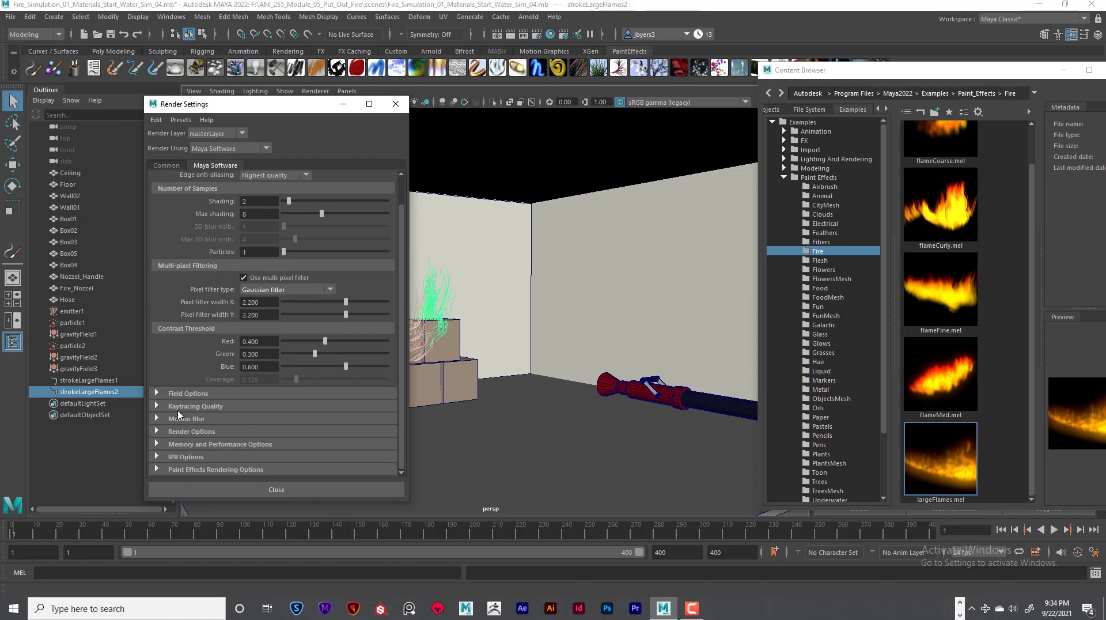
pyautogui.click(156, 406)
pyautogui.scroll(-2, 230, 395)
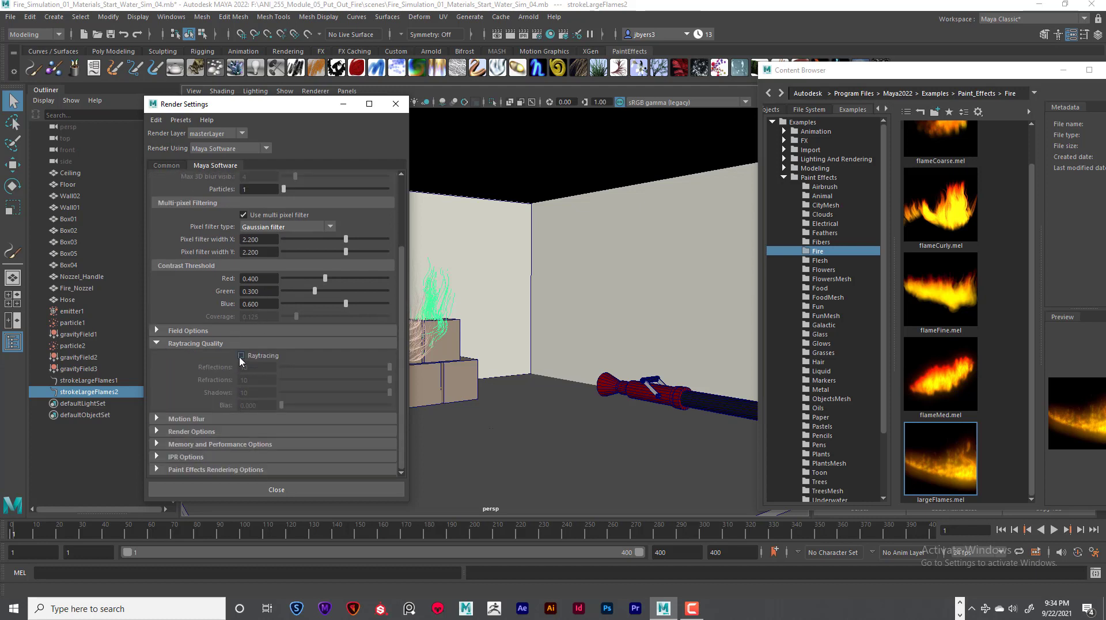
pyautogui.click(242, 356)
pyautogui.click(395, 106)
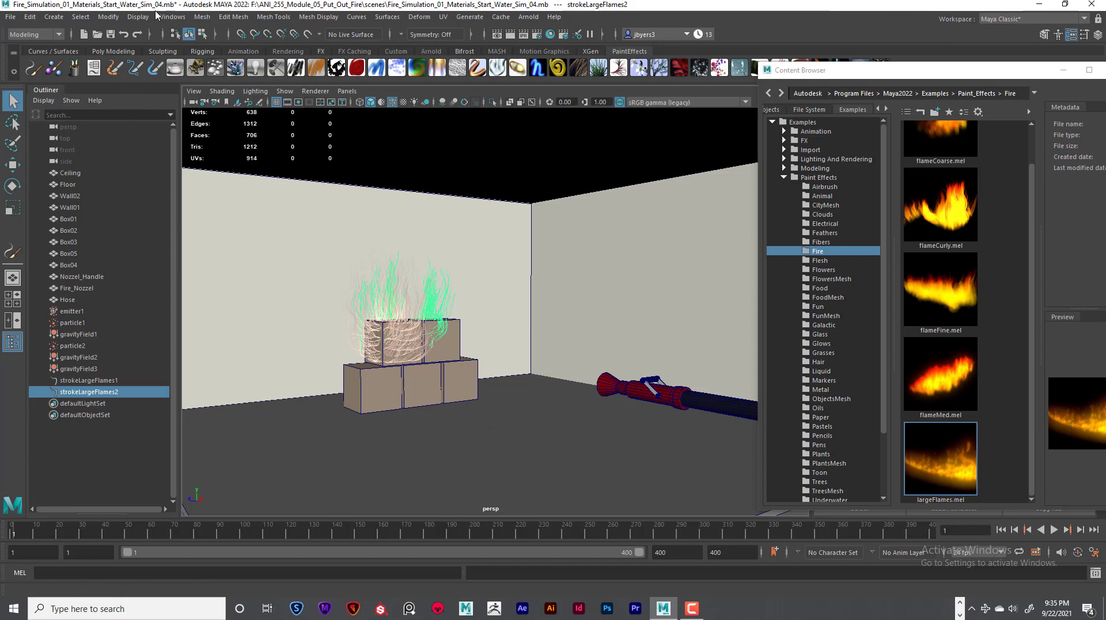
# Create a directional light and move it about 7.6 units up and 5.9 units along Z, above the stacked boxes
pyautogui.click(52, 17)
pyautogui.moveTo(73, 80)
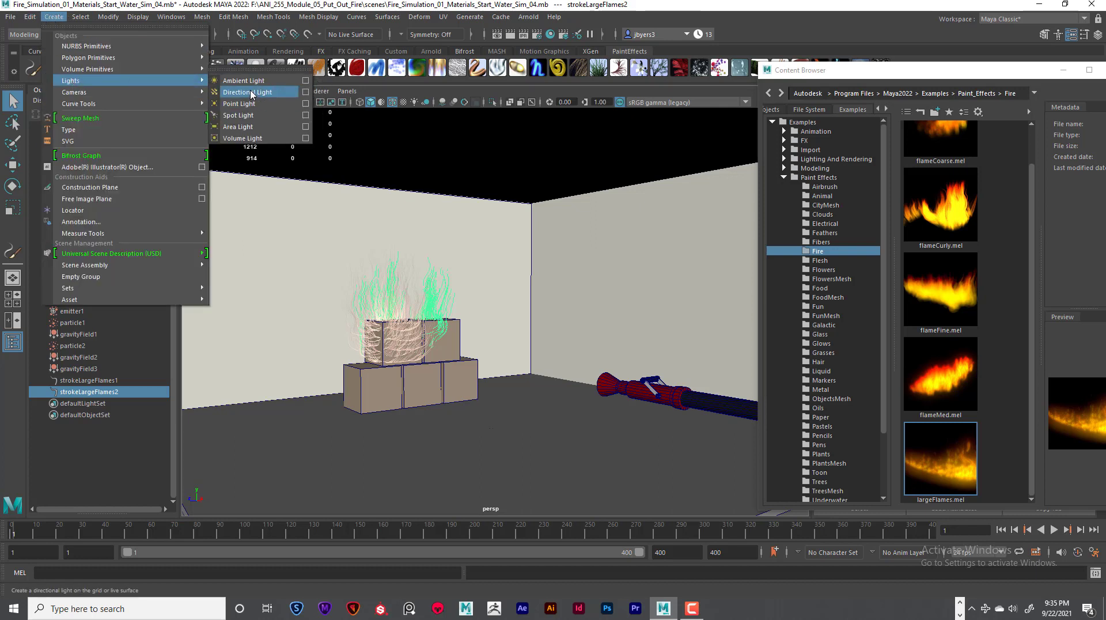
pyautogui.click(251, 94)
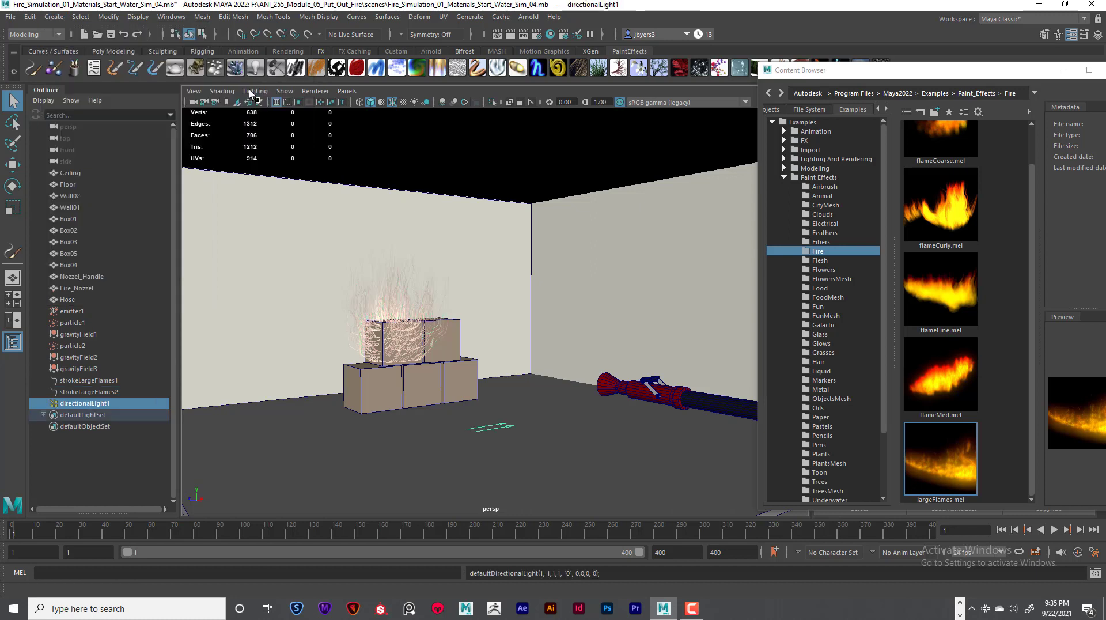
pyautogui.press('w')
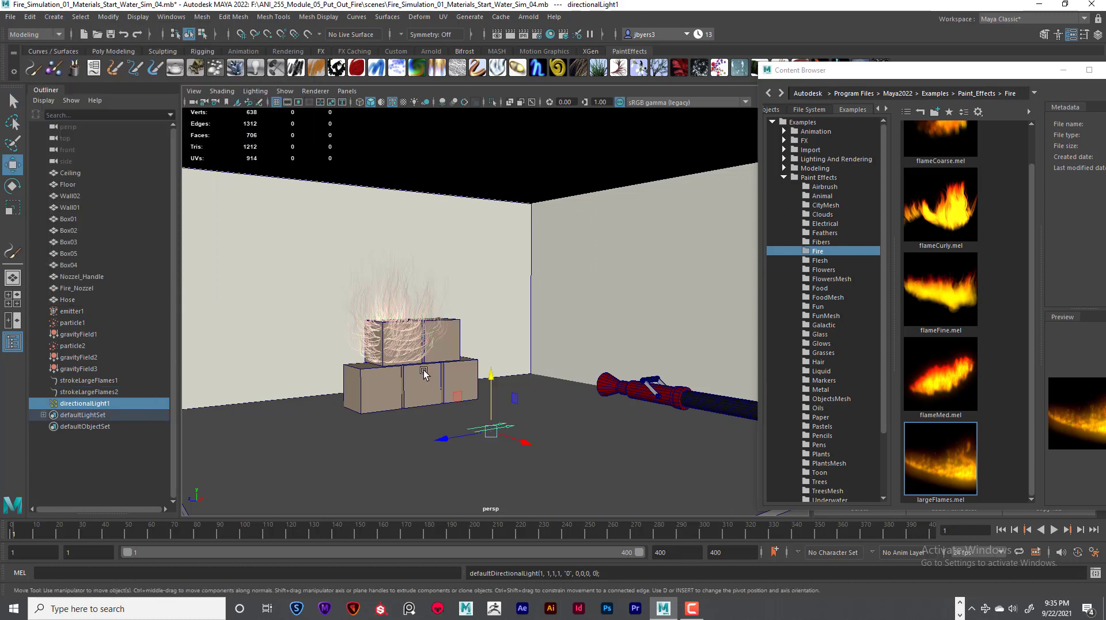
pyautogui.moveTo(491, 378); pyautogui.dragTo(473, 198)
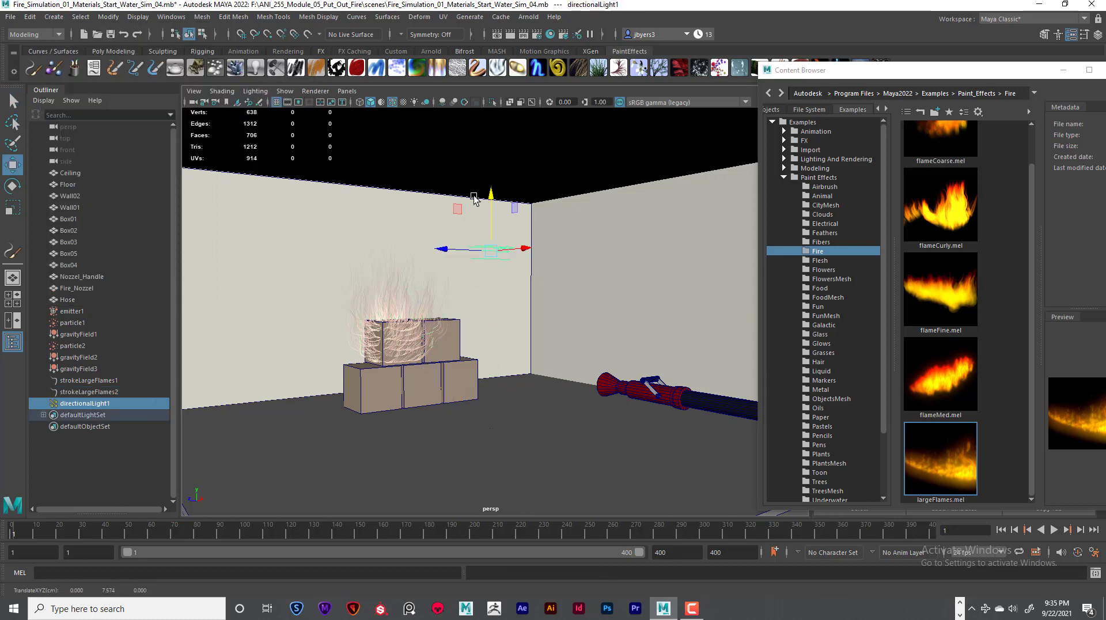
pyautogui.moveTo(447, 247); pyautogui.dragTo(300, 272)
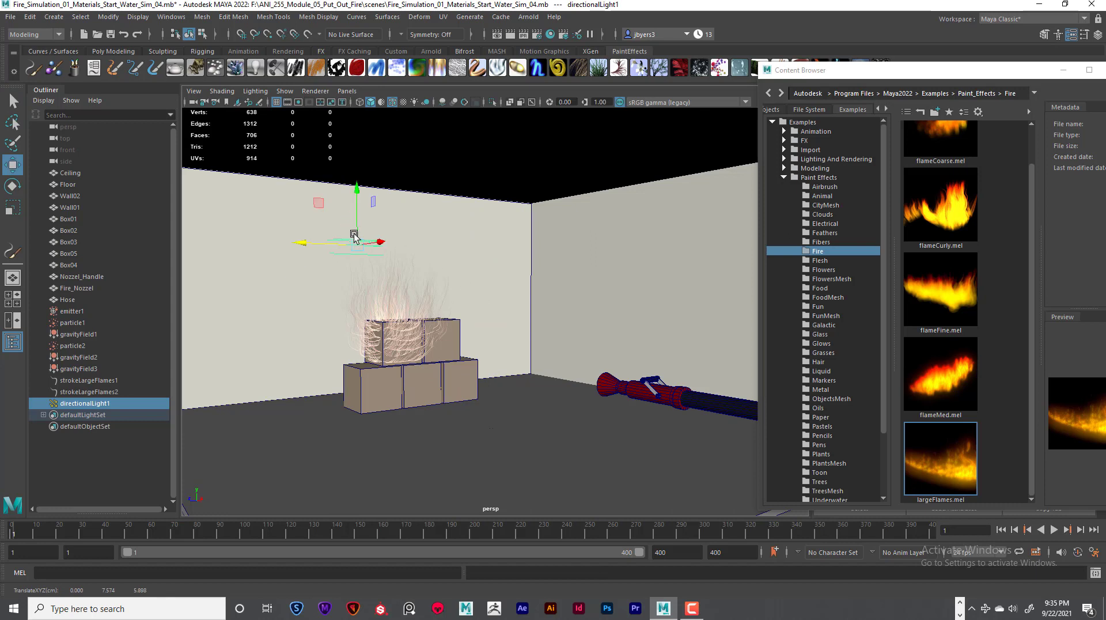
# Rotate the directional light about 48 degrees in Y, tilt it down toward the boxes, and check a test render
pyautogui.press('e')
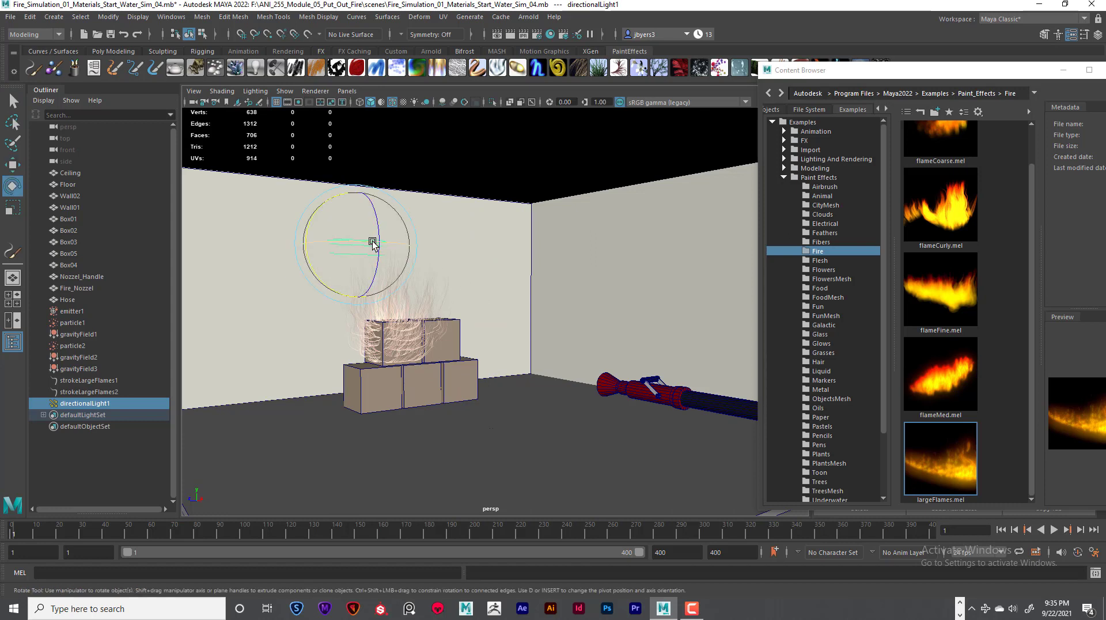
pyautogui.moveTo(371, 242); pyautogui.dragTo(406, 248)
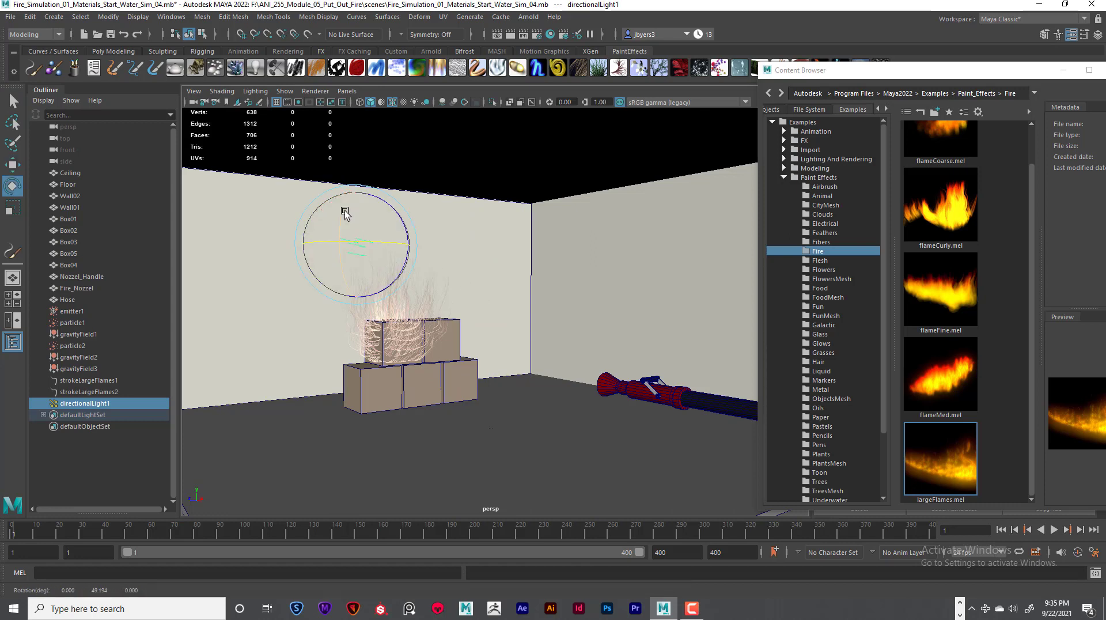
pyautogui.moveTo(350, 198); pyautogui.dragTo(365, 240)
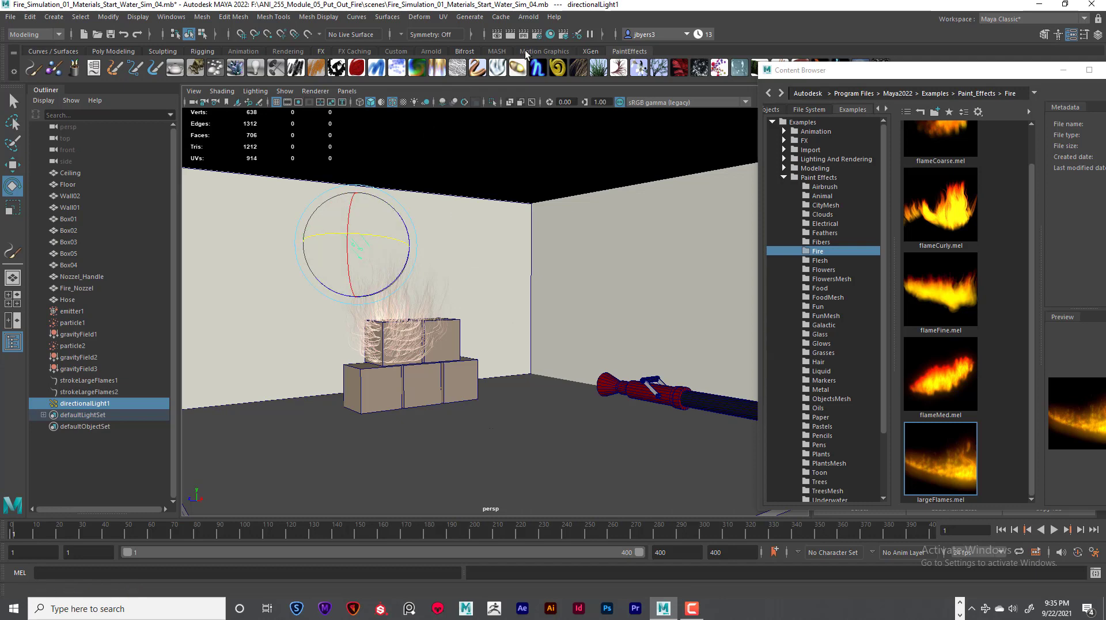
pyautogui.click(498, 34)
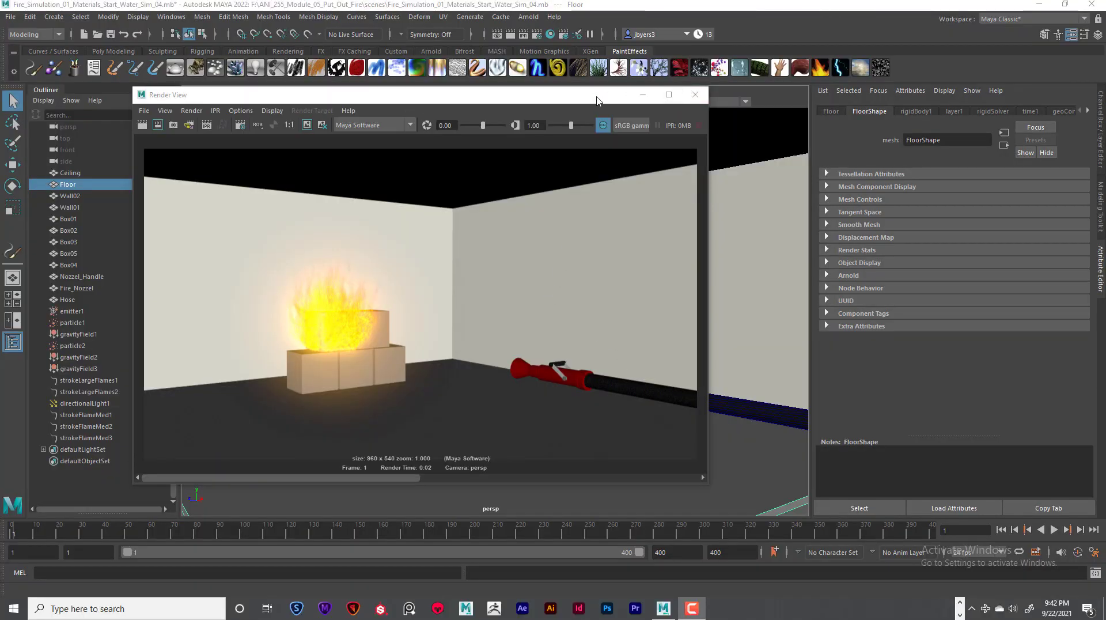
pyautogui.click(695, 95)
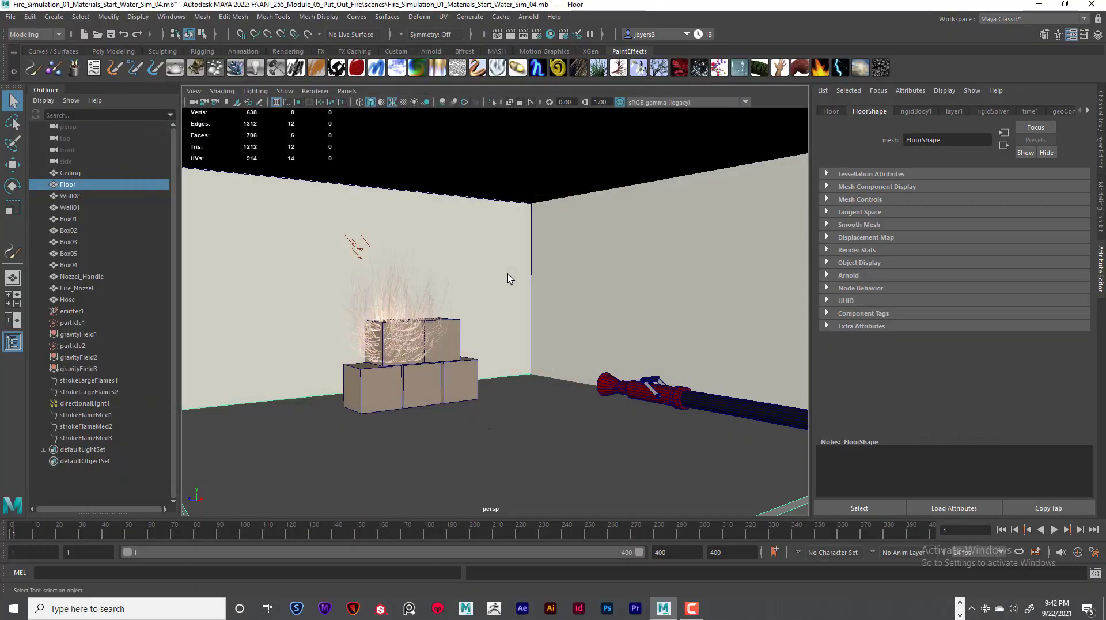
# Isolate Box04 in the viewport and make it paintable for Paint Effects
pyautogui.click(456, 347)
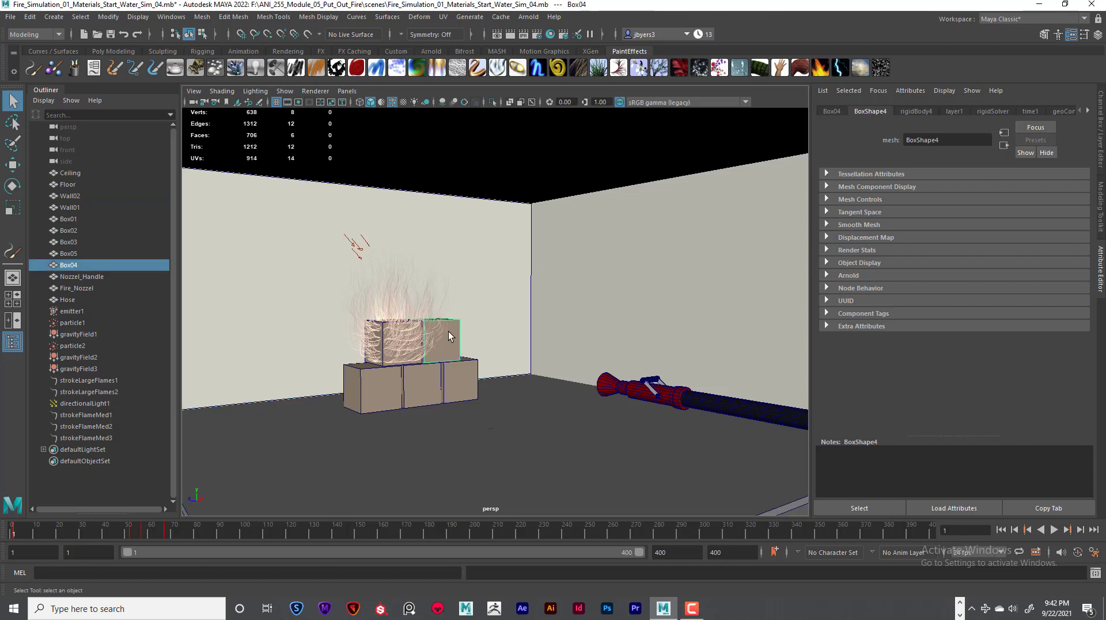
pyautogui.hotkey('ctrl', '1')
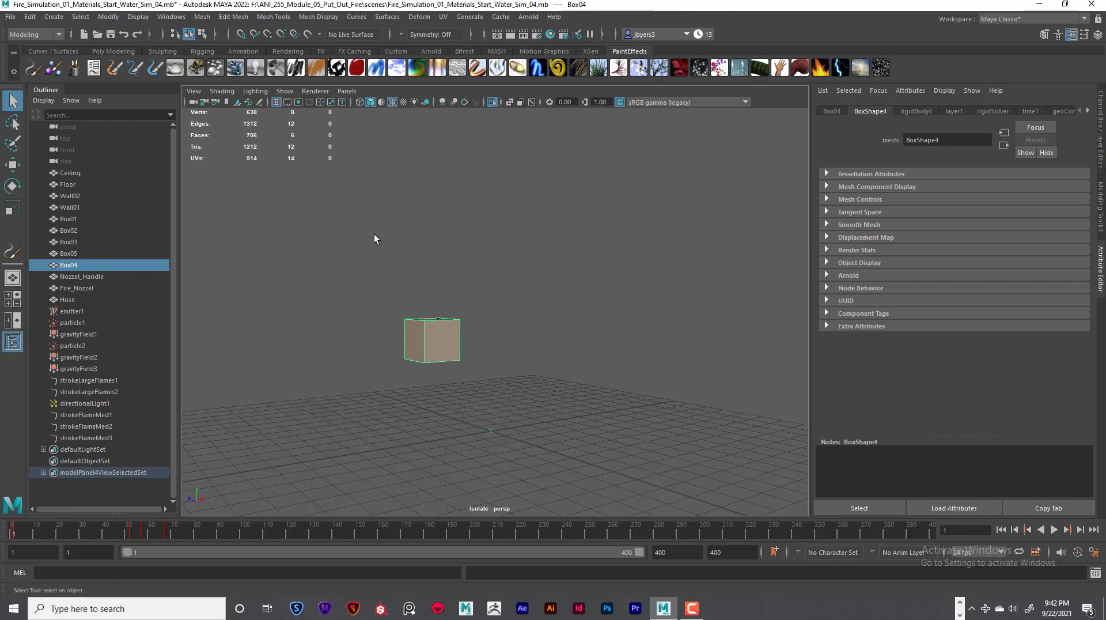
pyautogui.click(55, 69)
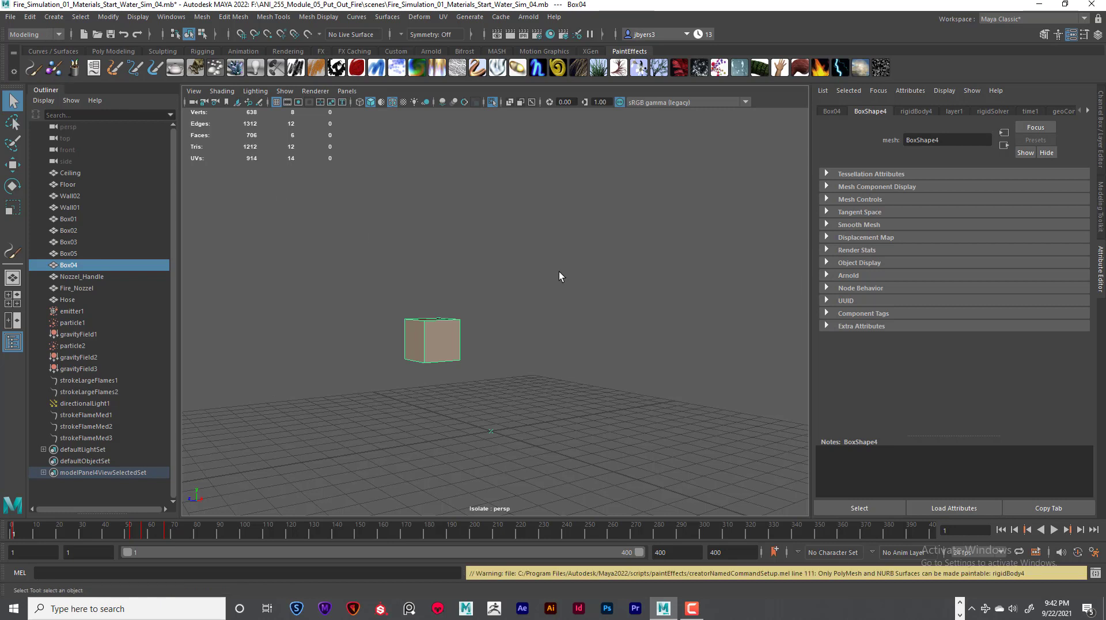
pyautogui.click(444, 336)
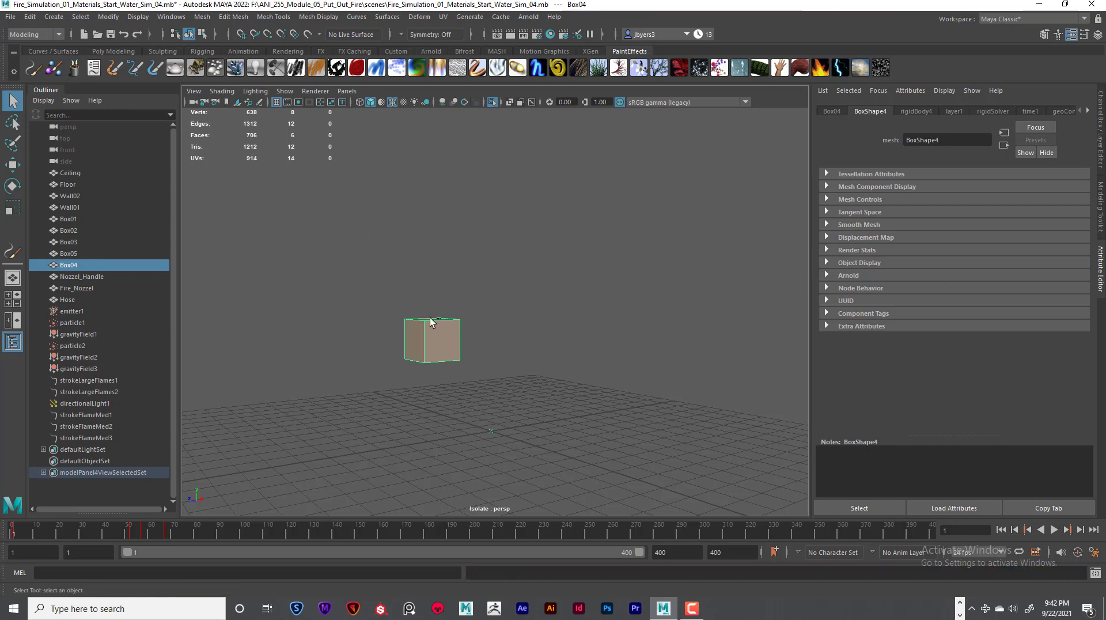
# Load the largeFlames brush from the Paint Effects Fire examples and keep the brush browser clear of Box04
pyautogui.click(73, 68)
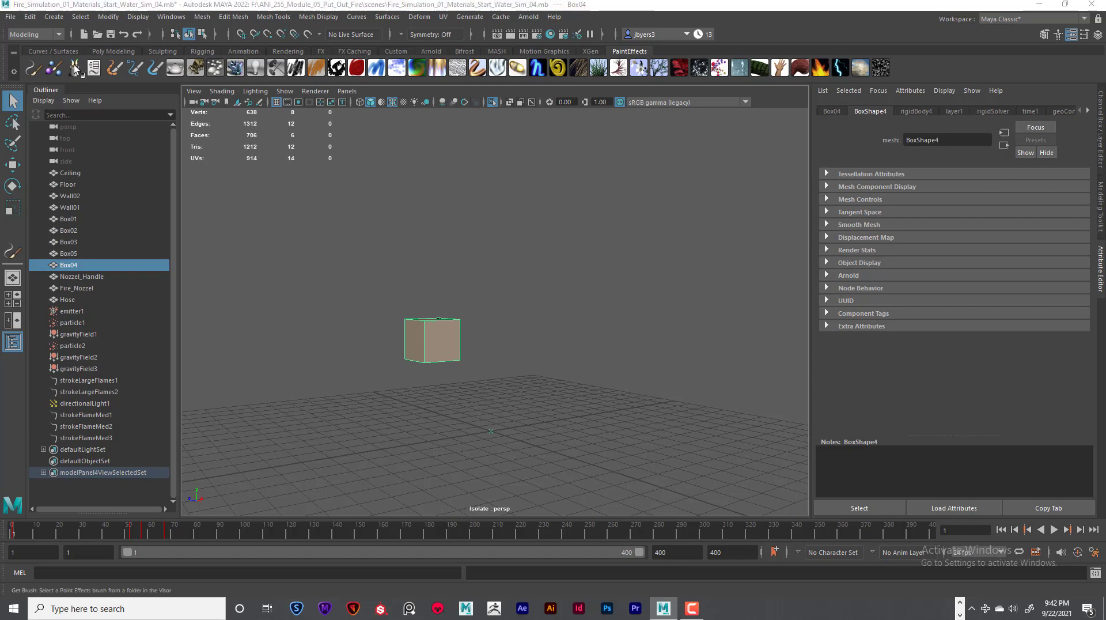
pyautogui.moveTo(835, 67); pyautogui.dragTo(909, 56)
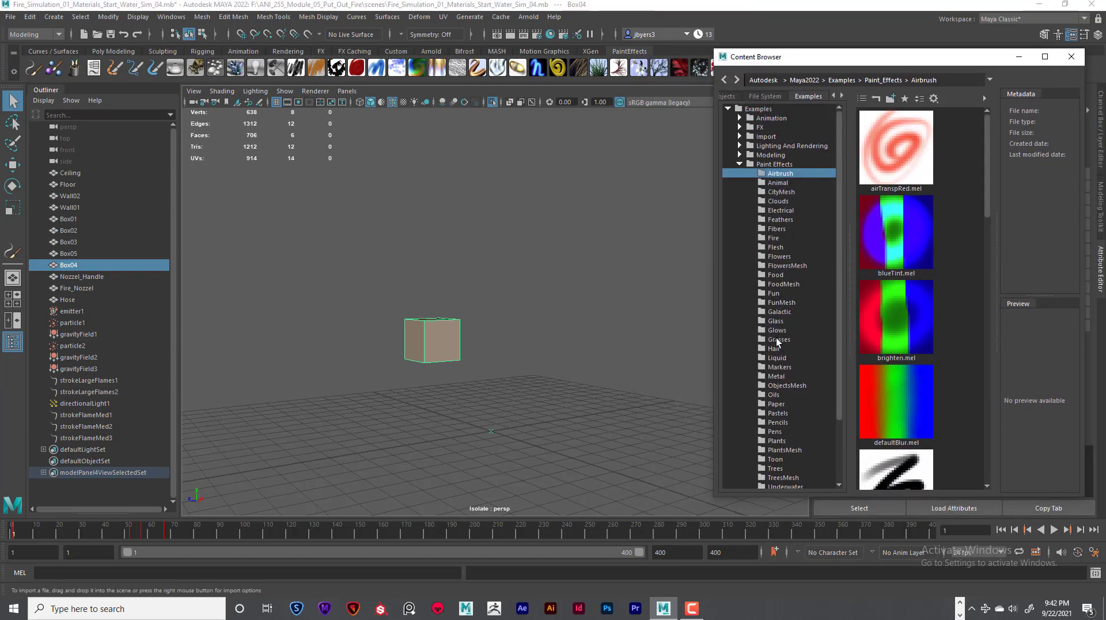
pyautogui.click(767, 237)
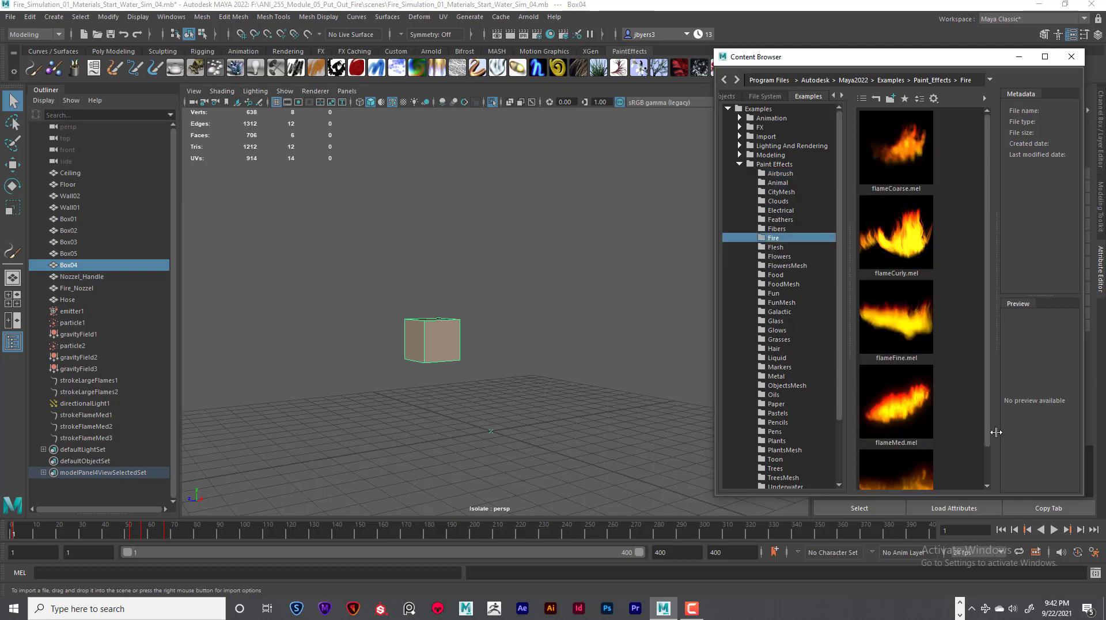
pyautogui.scroll(-2, 984, 423)
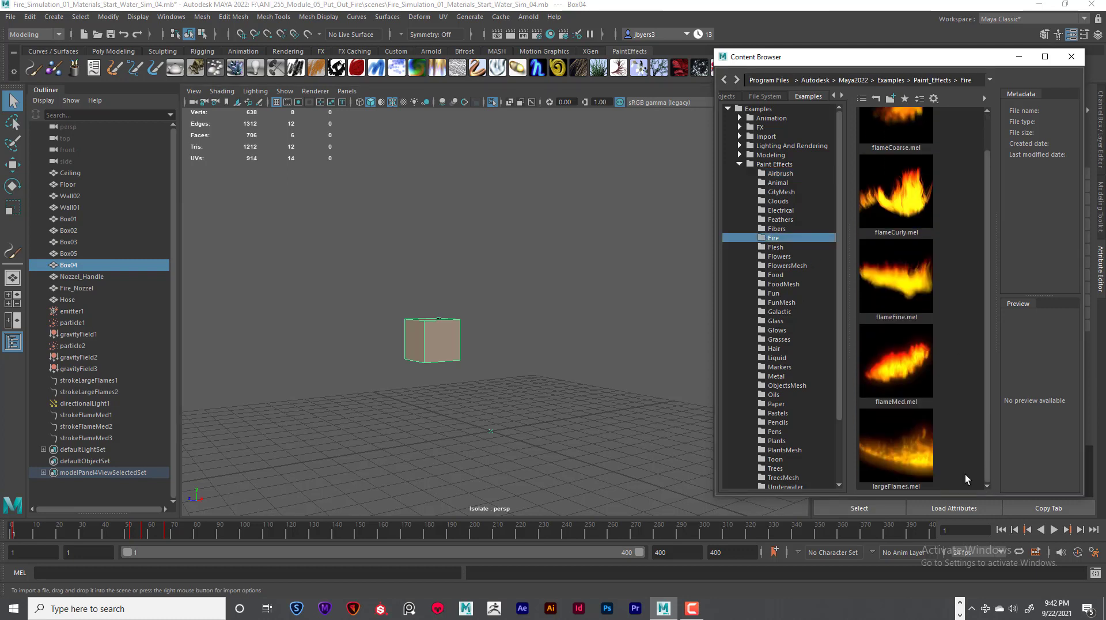
pyautogui.click(899, 447)
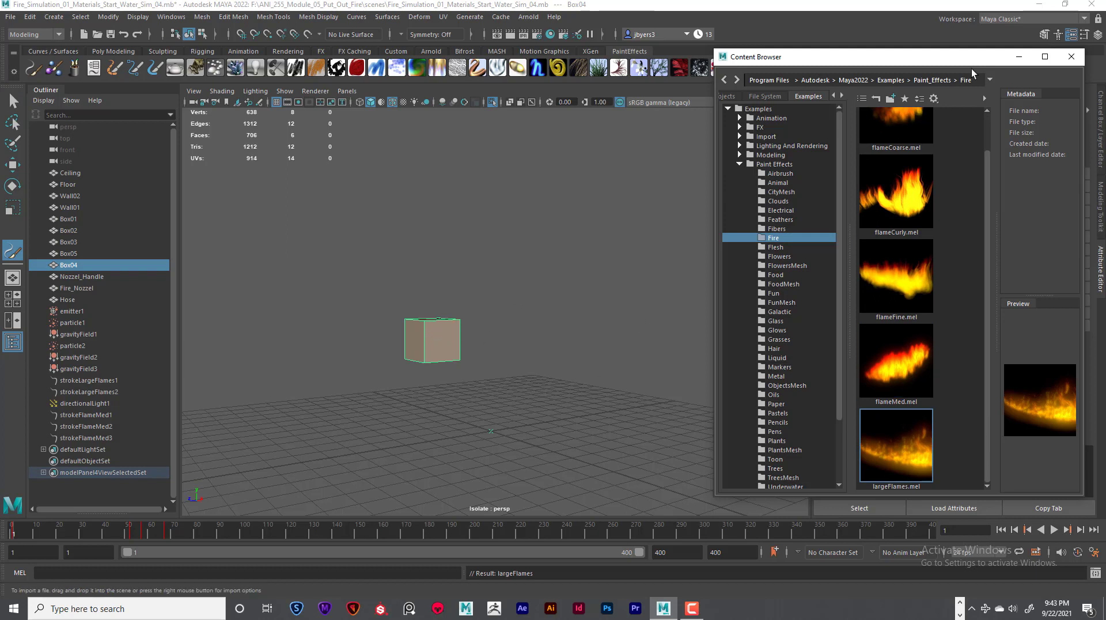
pyautogui.moveTo(905, 67); pyautogui.dragTo(800, 84)
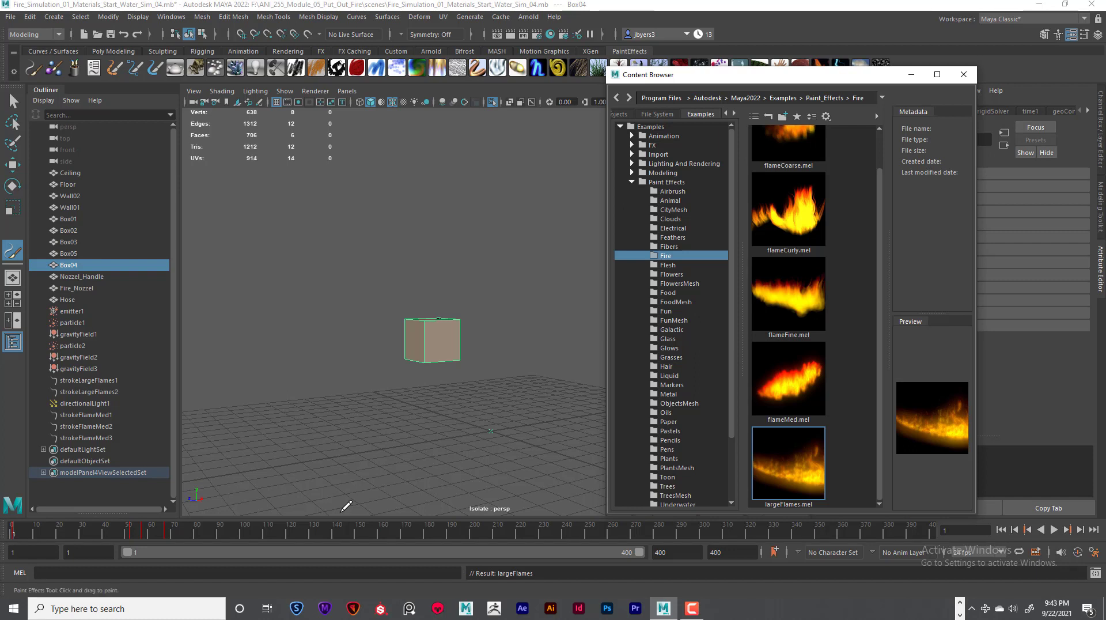
pyautogui.click(787, 469)
# Undo a trial stroke on Box04, and paint largeFlames strokes over the box's top and sides
pyautogui.moveTo(439, 334); pyautogui.dragTo(434, 349)
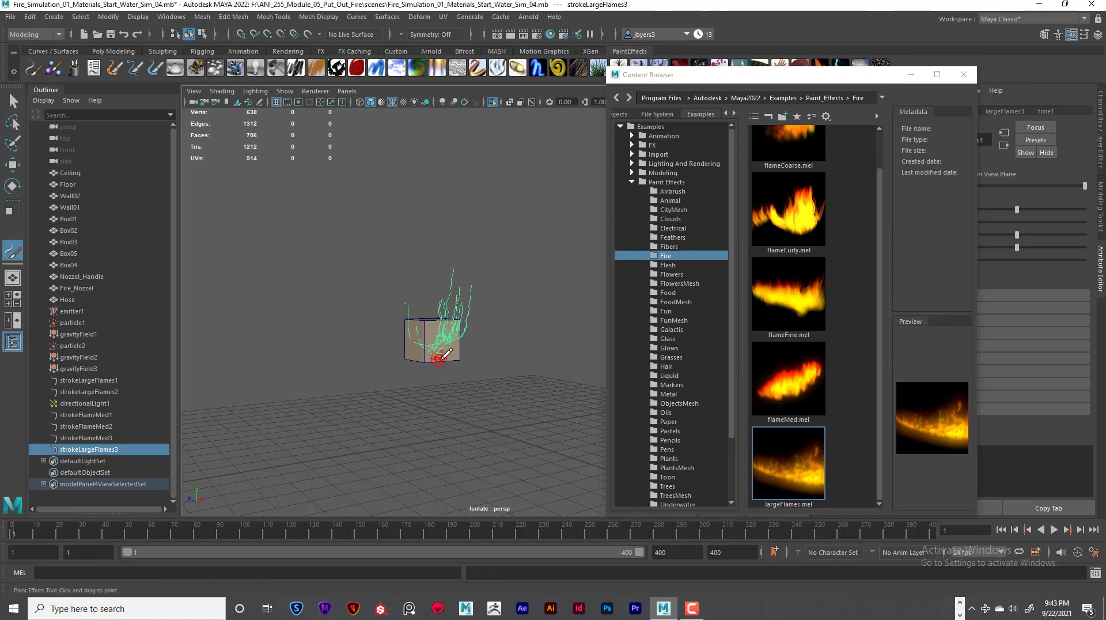
pyautogui.hotkey('ctrl', 'z')
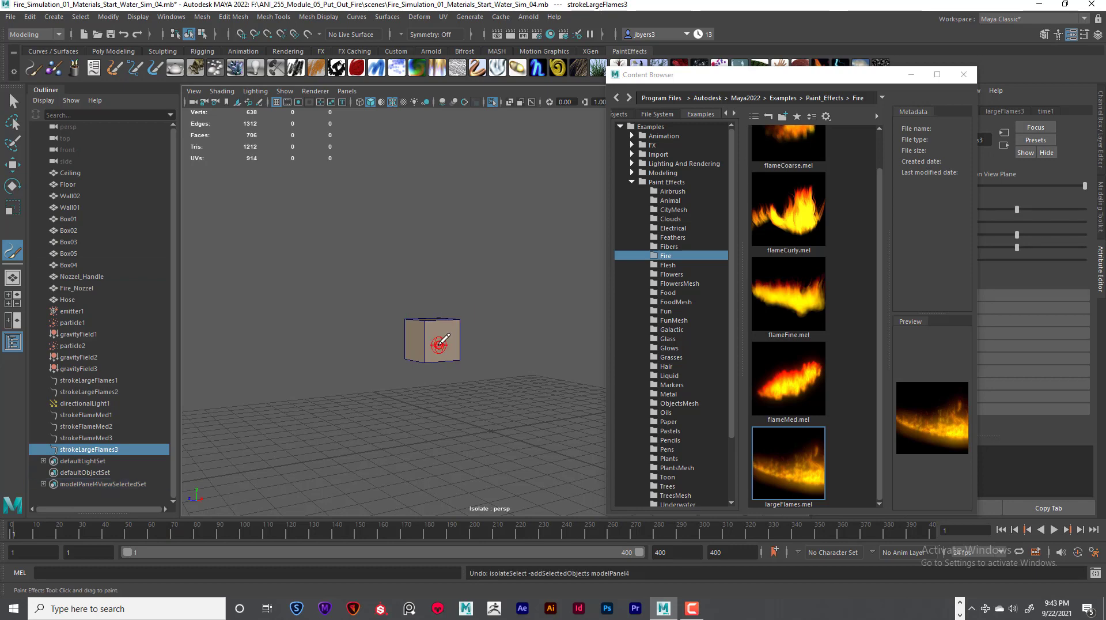
pyautogui.press('f')
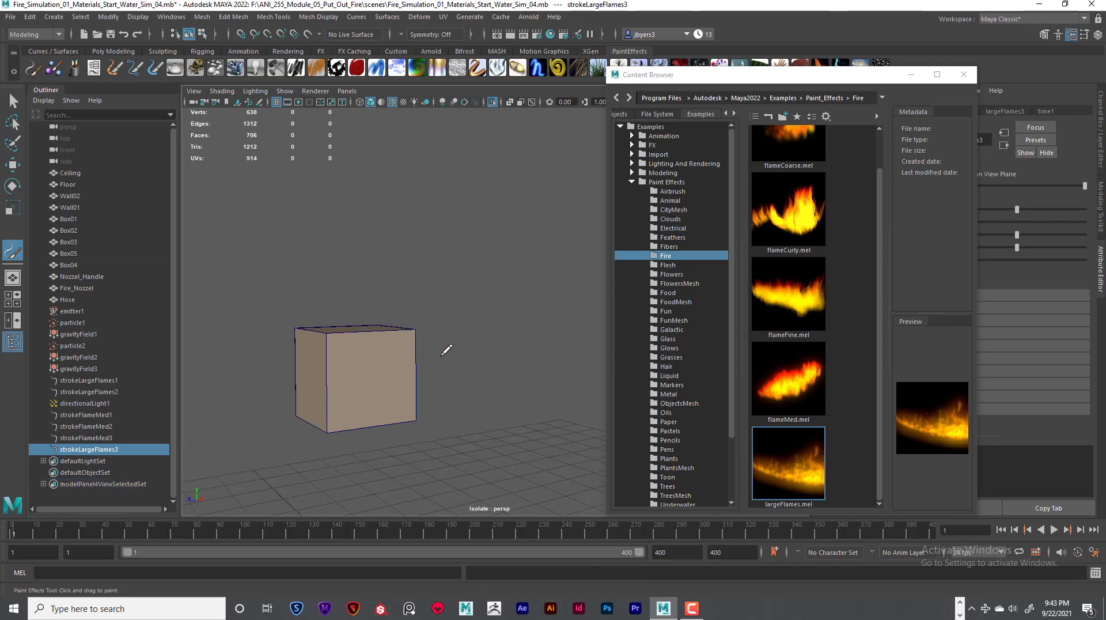
pyautogui.moveTo(446, 349)
pyautogui.keyDown('alt'); pyautogui.mouseDown()
pyautogui.moveTo(447, 373)
pyautogui.moveTo(405, 361)
pyautogui.moveTo(450, 371)
pyautogui.mouseUp(); pyautogui.keyUp('alt')
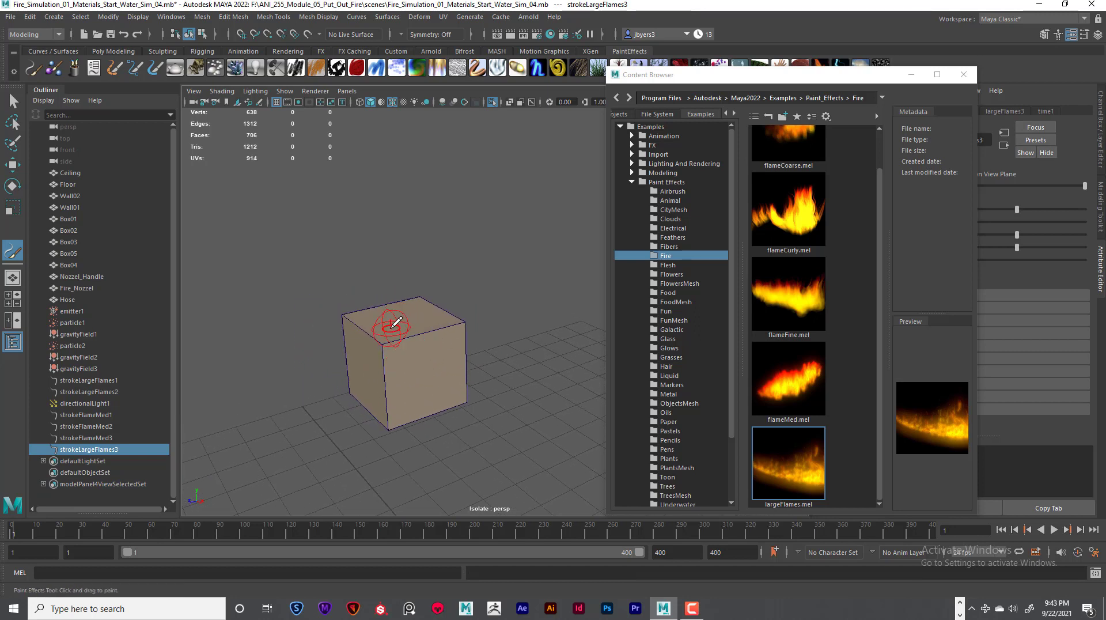
pyautogui.moveTo(395, 322)
pyautogui.mouseDown()
pyautogui.moveTo(367, 309)
pyautogui.moveTo(409, 308)
pyautogui.moveTo(388, 333)
pyautogui.moveTo(439, 319)
pyautogui.moveTo(355, 341)
pyautogui.moveTo(376, 358)
pyautogui.moveTo(355, 358)
pyautogui.moveTo(359, 372)
pyautogui.moveTo(380, 367)
pyautogui.moveTo(359, 341)
pyautogui.moveTo(377, 386)
pyautogui.moveTo(363, 397)
pyautogui.moveTo(383, 397)
pyautogui.moveTo(381, 360)
pyautogui.moveTo(421, 343)
pyautogui.moveTo(449, 350)
pyautogui.moveTo(378, 358)
pyautogui.moveTo(437, 346)
pyautogui.moveTo(404, 376)
pyautogui.moveTo(450, 370)
pyautogui.moveTo(397, 391)
pyautogui.moveTo(445, 386)
pyautogui.moveTo(395, 410)
pyautogui.moveTo(432, 371)
pyautogui.moveTo(407, 383)
pyautogui.moveTo(396, 350)
pyautogui.moveTo(435, 335)
pyautogui.moveTo(431, 300)
pyautogui.mouseUp()
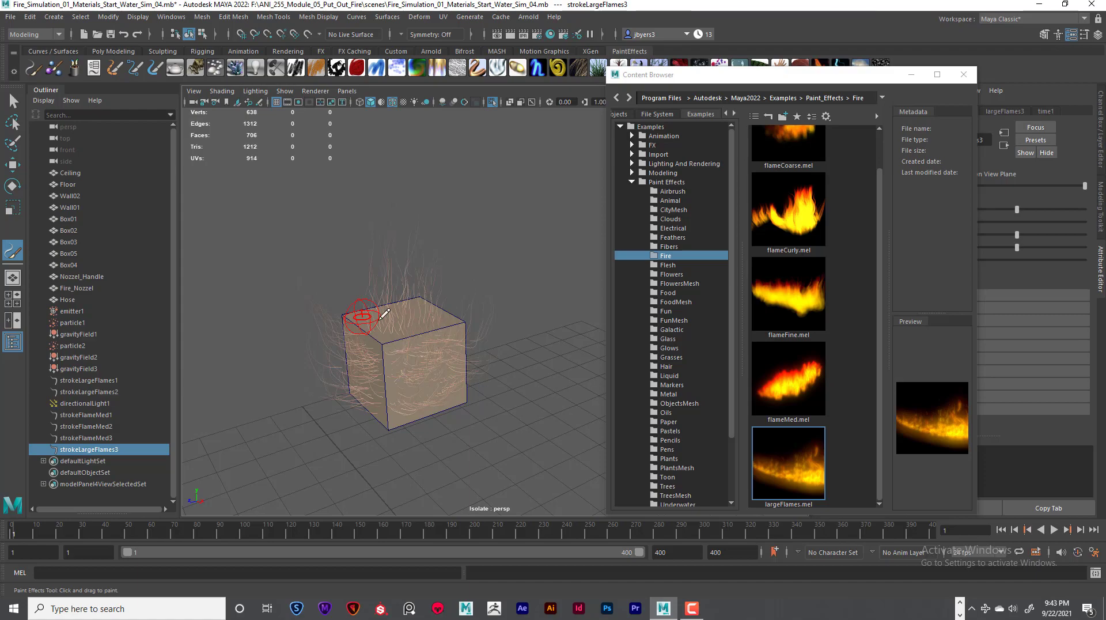
pyautogui.moveTo(396, 339)
pyautogui.mouseDown()
pyautogui.moveTo(397, 361)
pyautogui.moveTo(474, 424)
pyautogui.moveTo(350, 418)
pyautogui.moveTo(478, 394)
pyautogui.moveTo(314, 372)
pyautogui.moveTo(443, 380)
pyautogui.moveTo(398, 384)
pyautogui.moveTo(452, 352)
pyautogui.moveTo(386, 380)
pyautogui.moveTo(447, 344)
pyautogui.moveTo(402, 348)
pyautogui.moveTo(418, 363)
pyautogui.moveTo(377, 378)
pyautogui.moveTo(431, 396)
pyautogui.moveTo(428, 366)
pyautogui.moveTo(437, 395)
pyautogui.moveTo(427, 411)
pyautogui.moveTo(476, 382)
pyautogui.moveTo(466, 339)
pyautogui.moveTo(476, 337)
pyautogui.moveTo(458, 388)
pyautogui.moveTo(504, 364)
pyautogui.moveTo(456, 408)
pyautogui.moveTo(439, 352)
pyautogui.moveTo(464, 358)
pyautogui.moveTo(503, 410)
pyautogui.mouseUp()
pyautogui.moveTo(378, 413)
pyautogui.keyDown('alt'); pyautogui.mouseDown()
pyautogui.moveTo(338, 410)
pyautogui.moveTo(459, 410)
pyautogui.moveTo(421, 424)
pyautogui.moveTo(455, 410)
pyautogui.moveTo(400, 390)
pyautogui.moveTo(405, 409)
pyautogui.mouseUp(); pyautogui.keyUp('alt')
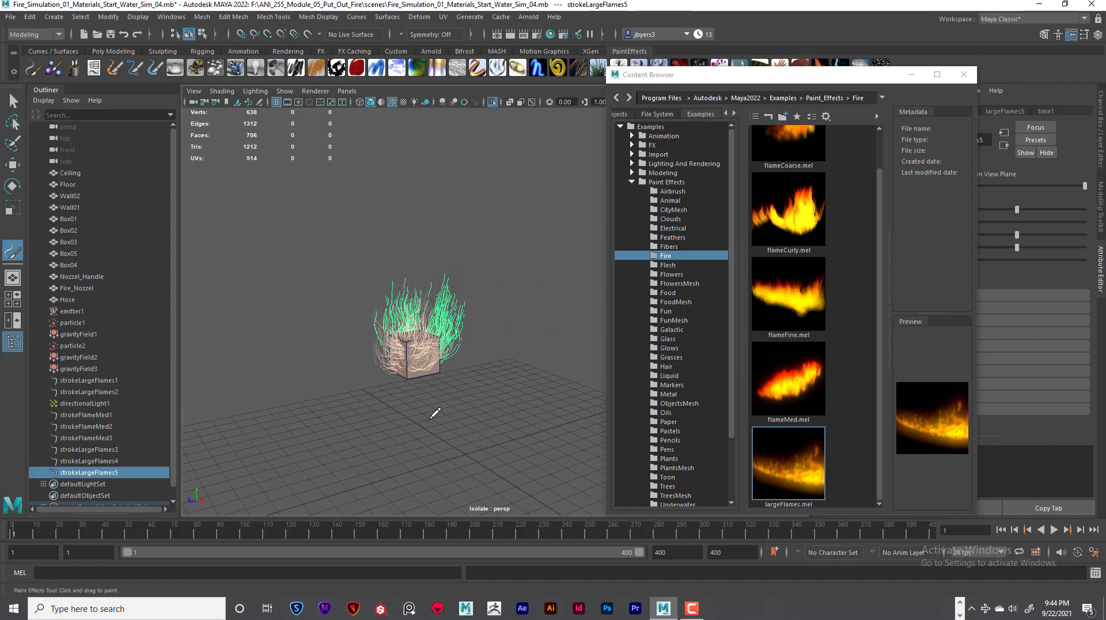
# Exit isolation to show the whole scene, close the Content Browser, and return to the fire camera view
pyautogui.press('q')
pyautogui.click(275, 265)
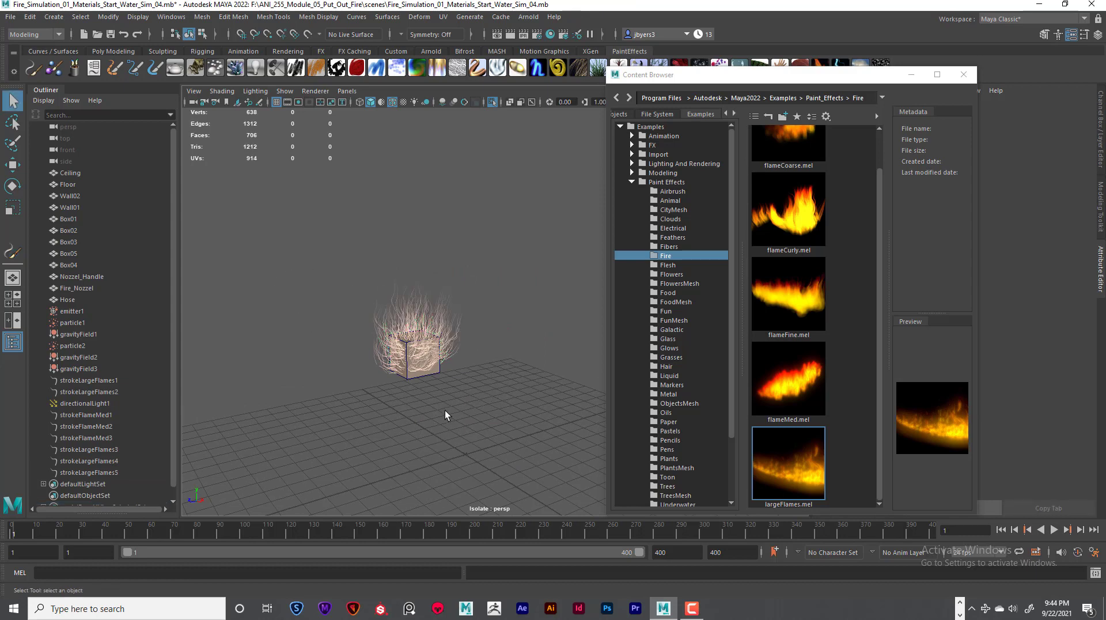
pyautogui.hotkey('ctrl', '1')
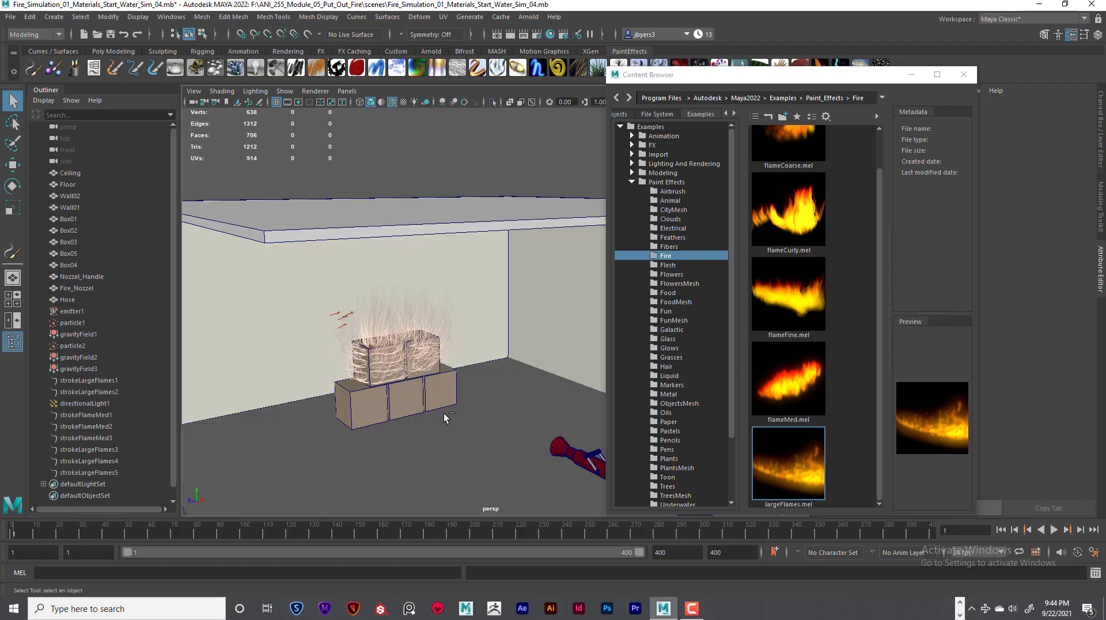
pyautogui.keyDown('alt'); pyautogui.moveTo(419, 413); pyautogui.dragTo(433, 369); pyautogui.keyUp('alt')
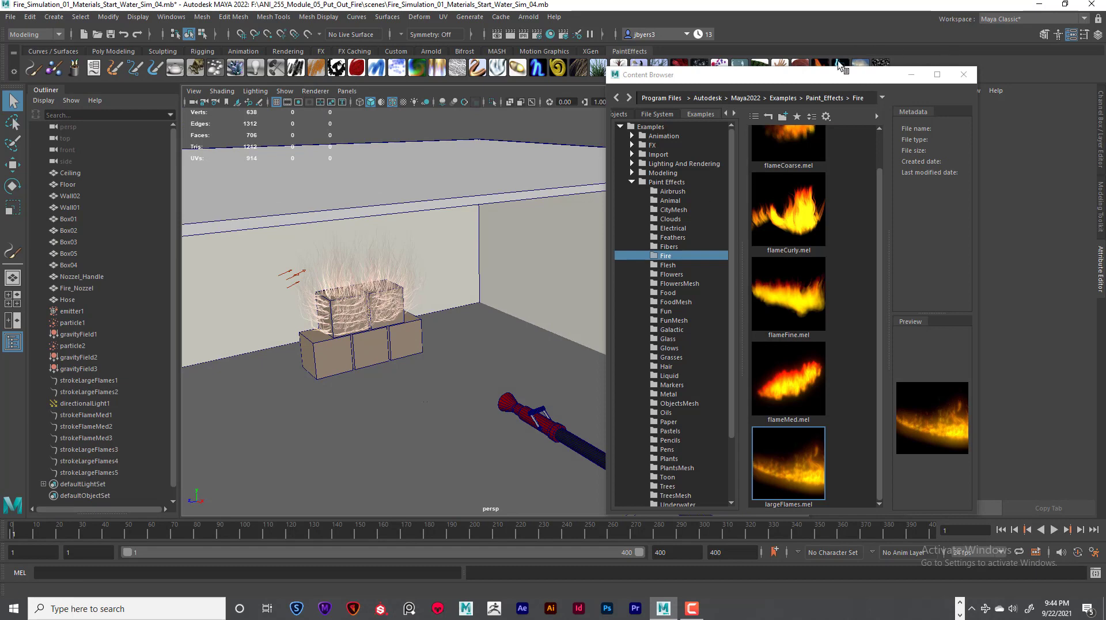
pyautogui.moveTo(822, 80); pyautogui.dragTo(783, 82)
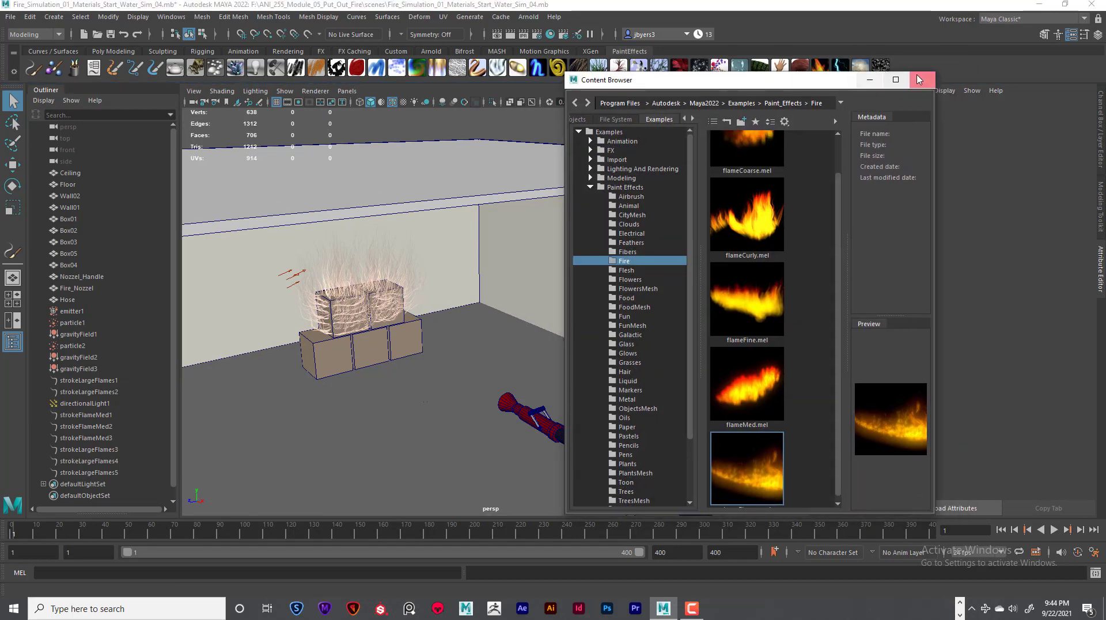
pyautogui.click(920, 76)
pyautogui.keyDown('alt'); pyautogui.moveTo(420, 330); pyautogui.dragTo(458, 316); pyautogui.keyUp('alt')
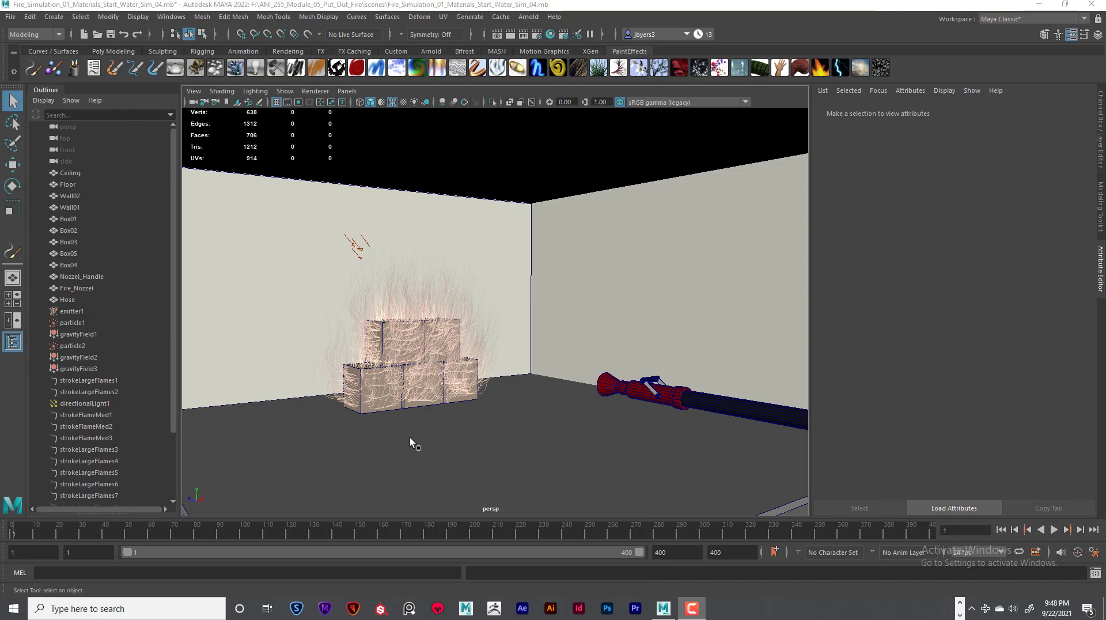
# Play the simulation to frame 137 and check which flames belong to strokeLargeFlames1 and strokeLargeFlames2
pyautogui.click(1053, 530)
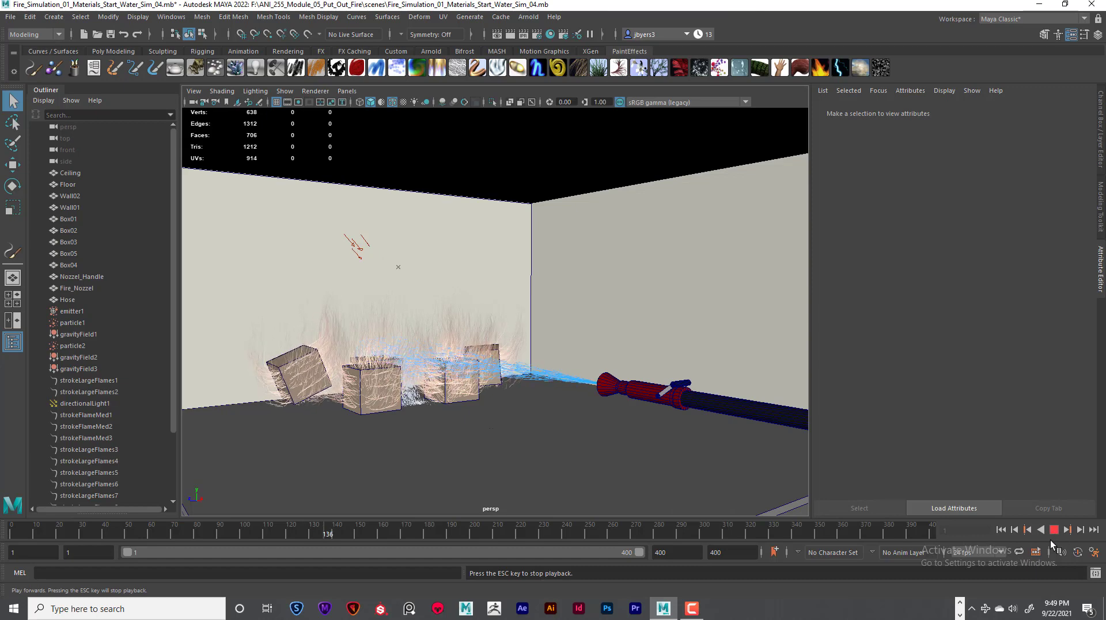
pyautogui.click(1054, 529)
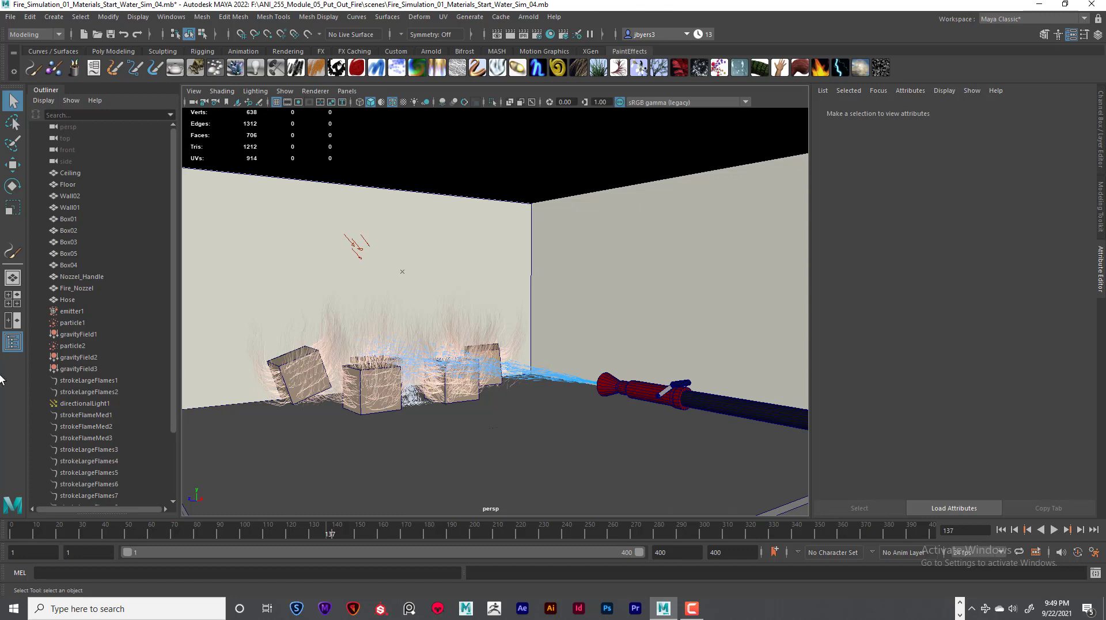
pyautogui.scroll(-3, 123, 413)
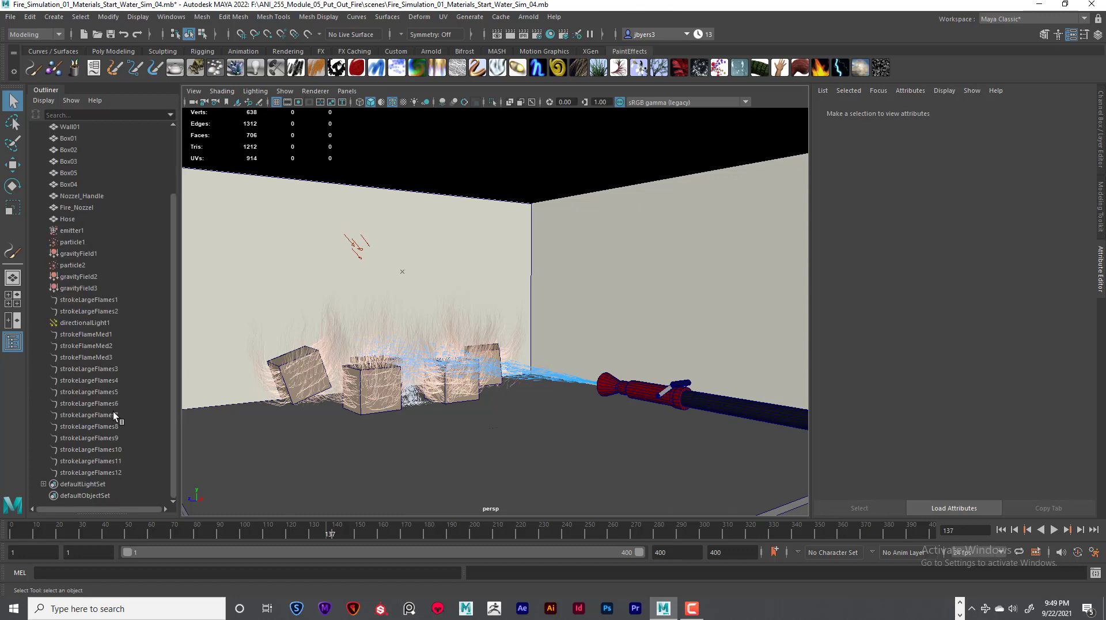
pyautogui.click(77, 299)
pyautogui.click(78, 310)
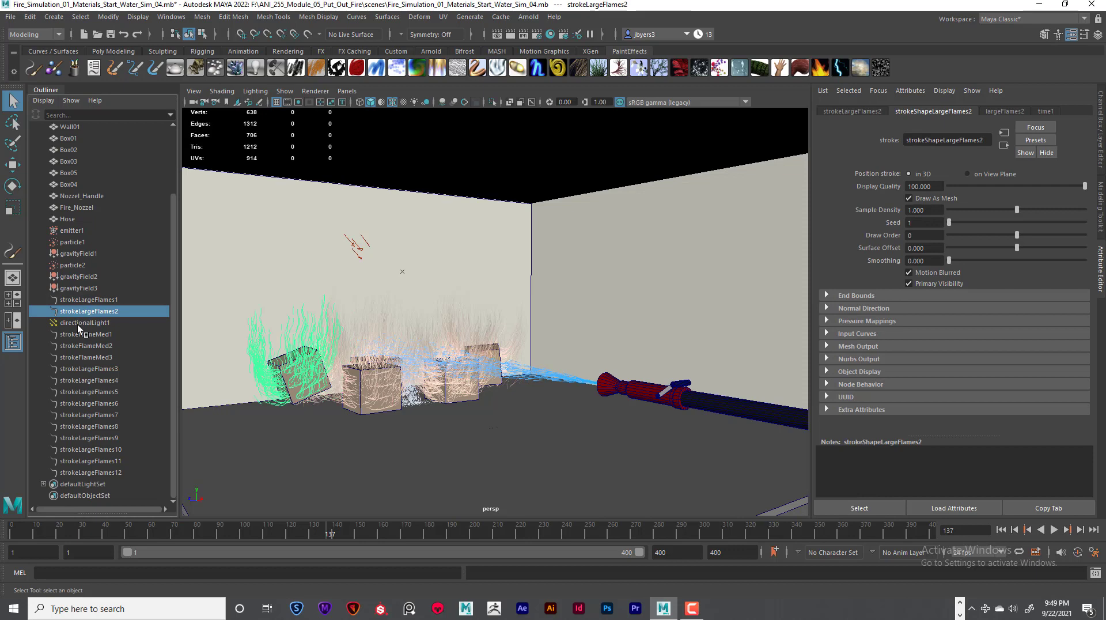
# Move directionalLight1 above strokeLargeFlames1 in the Outliner and step through the flame strokes down to strokeFlameMed2
pyautogui.moveTo(77, 324); pyautogui.dragTo(74, 299)
pyautogui.press('Down')
pyautogui.press('Down')
pyautogui.press('Down')
pyautogui.press('Down')
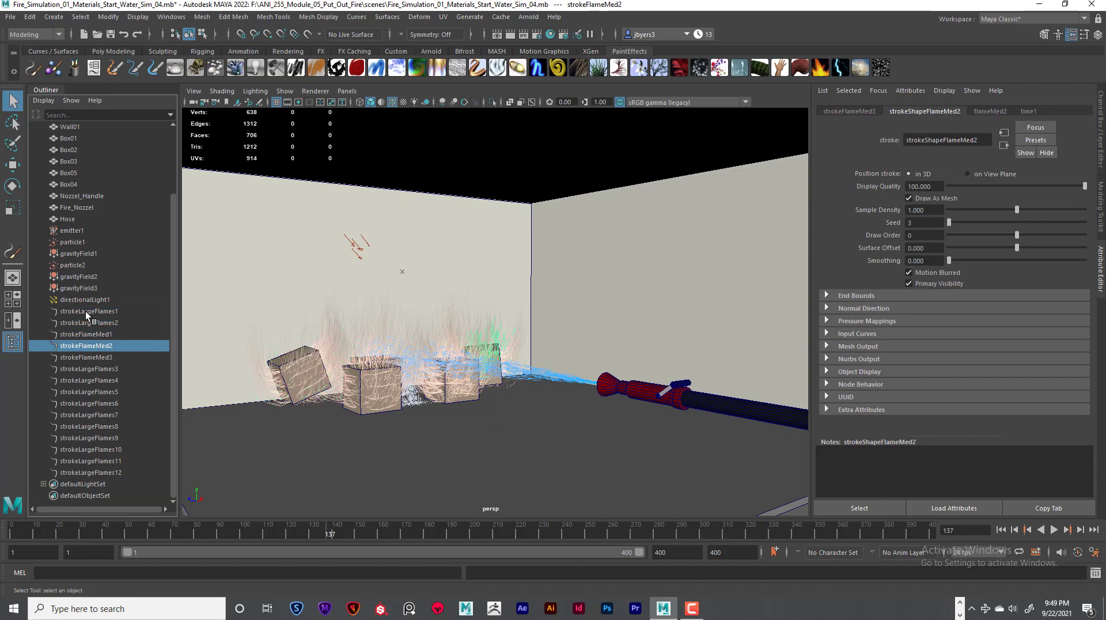
# Set the Display Quality of strokeLargeFlames1 and strokeLargeFlames2 to 10
pyautogui.click(85, 311)
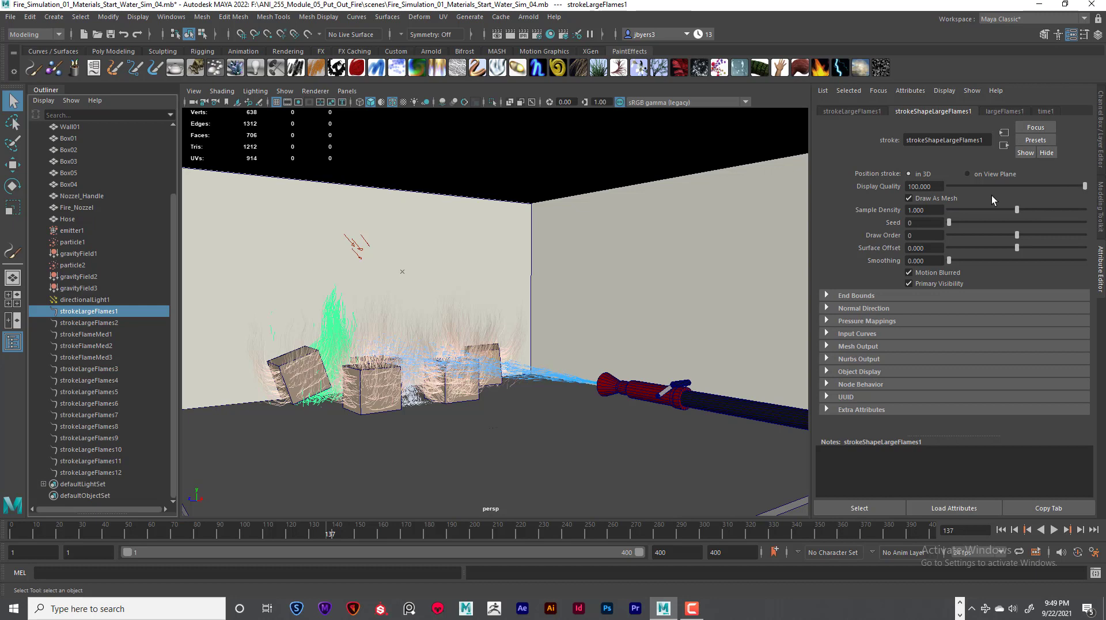
pyautogui.moveTo(981, 185); pyautogui.dragTo(894, 190)
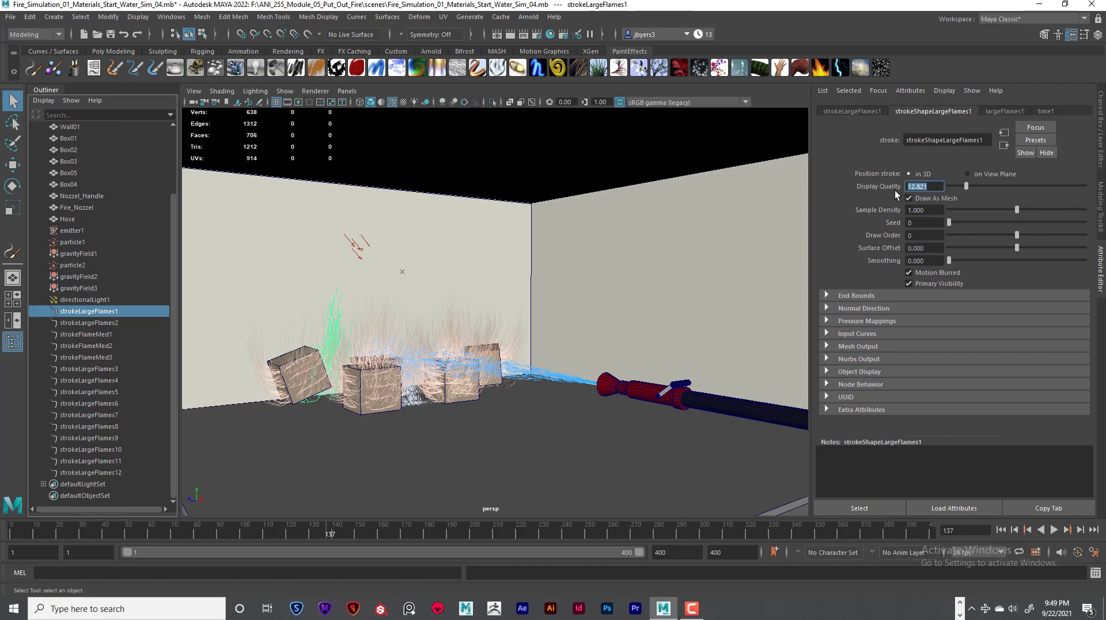
pyautogui.write('10')
pyautogui.press('Return')
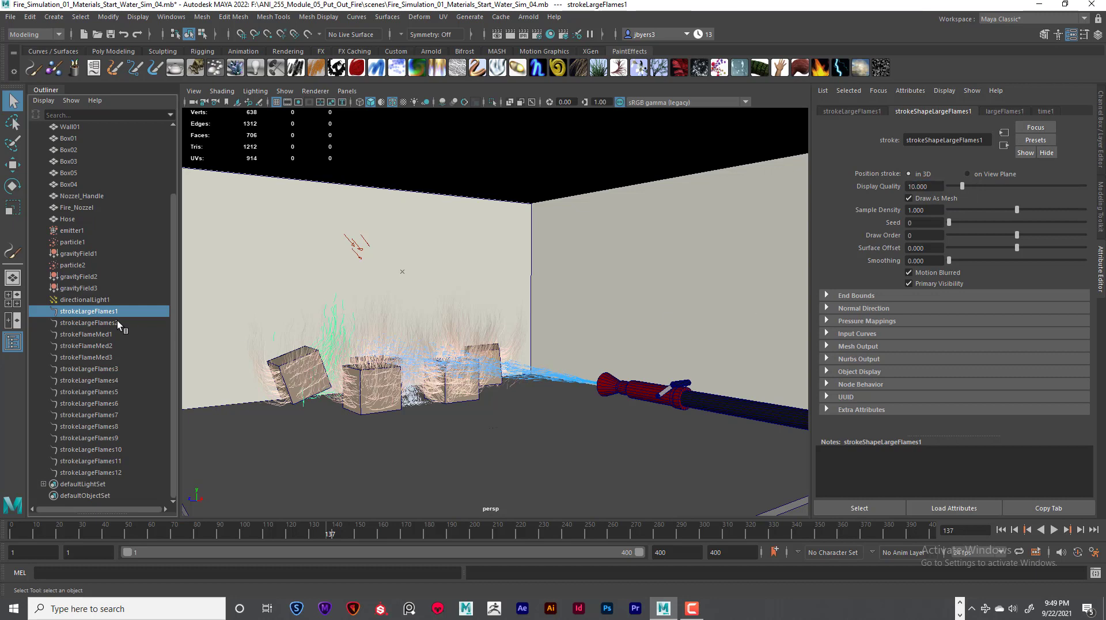
pyautogui.click(92, 322)
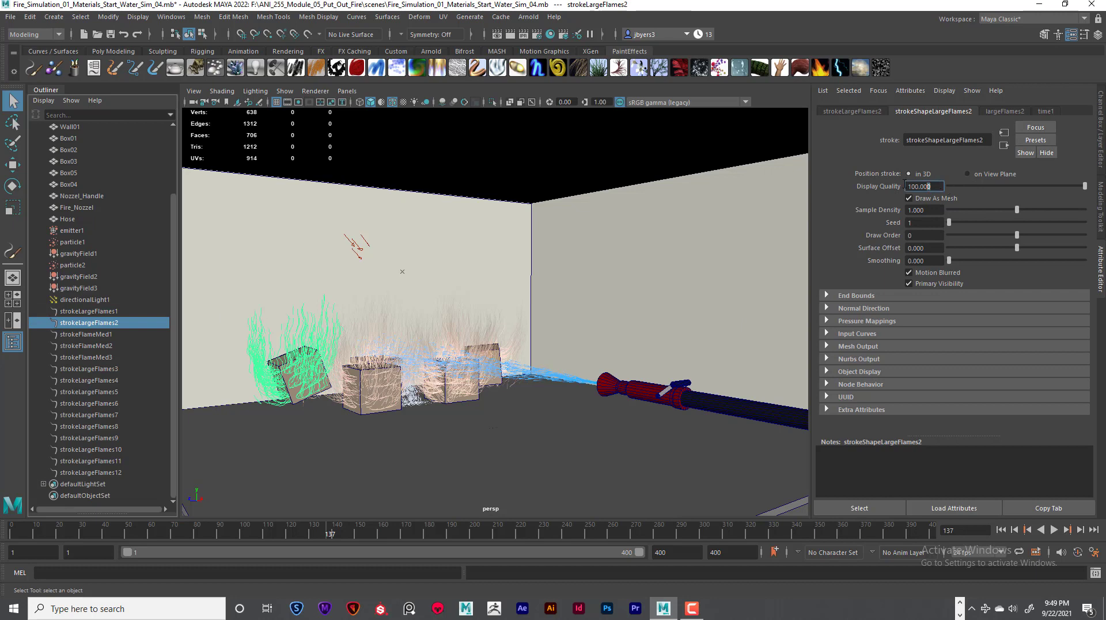
pyautogui.moveTo(906, 186); pyautogui.dragTo(957, 227)
pyautogui.write('10')
pyautogui.press('Return')
# Set the Display Quality of strokeFlameMed1 to 10 and select strokeFlameMed2
pyautogui.click(85, 334)
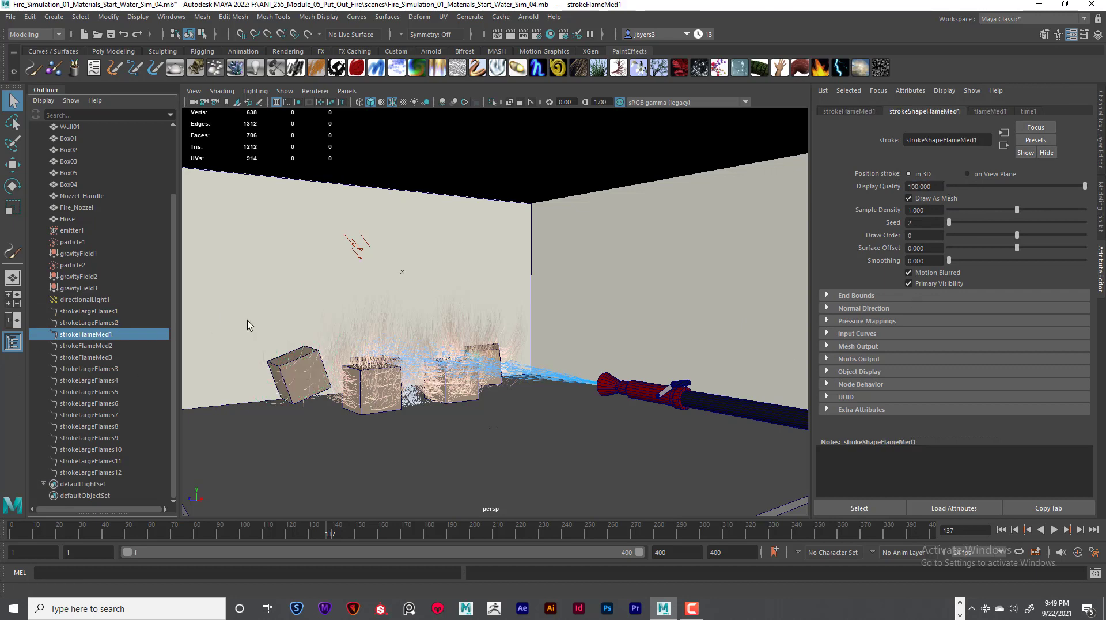
pyautogui.moveTo(933, 186); pyautogui.dragTo(888, 182)
pyautogui.write('10')
pyautogui.press('Return')
pyautogui.click(104, 345)
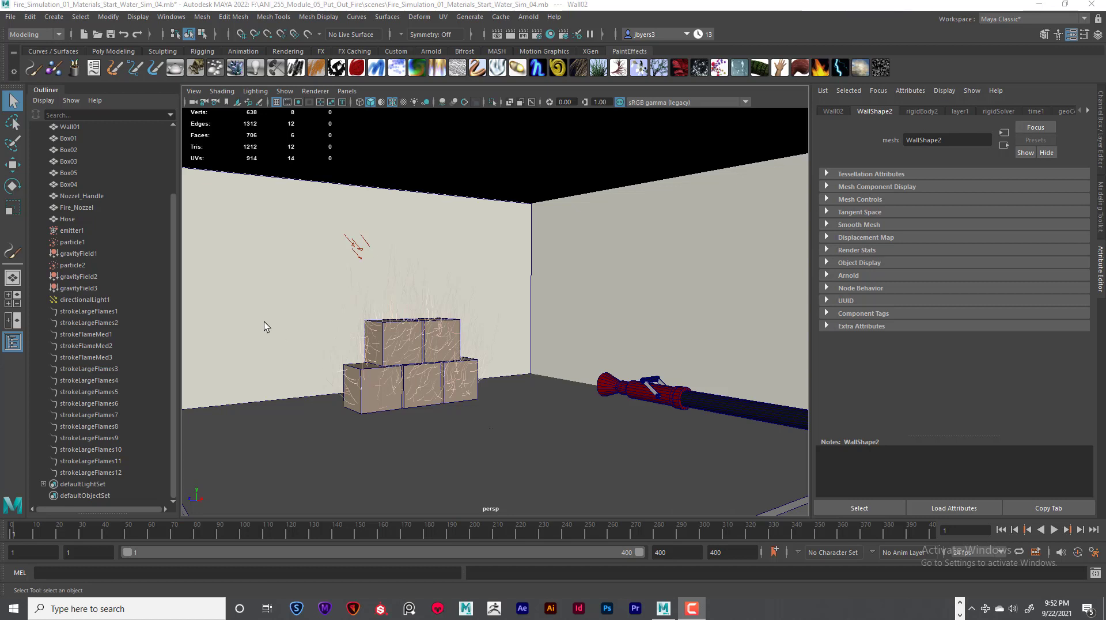
# Select all flame strokes from strokeLargeFlames1 through strokeLargeFlames12 and open the Attribute Spread Sheet for them
pyautogui.click(98, 311)
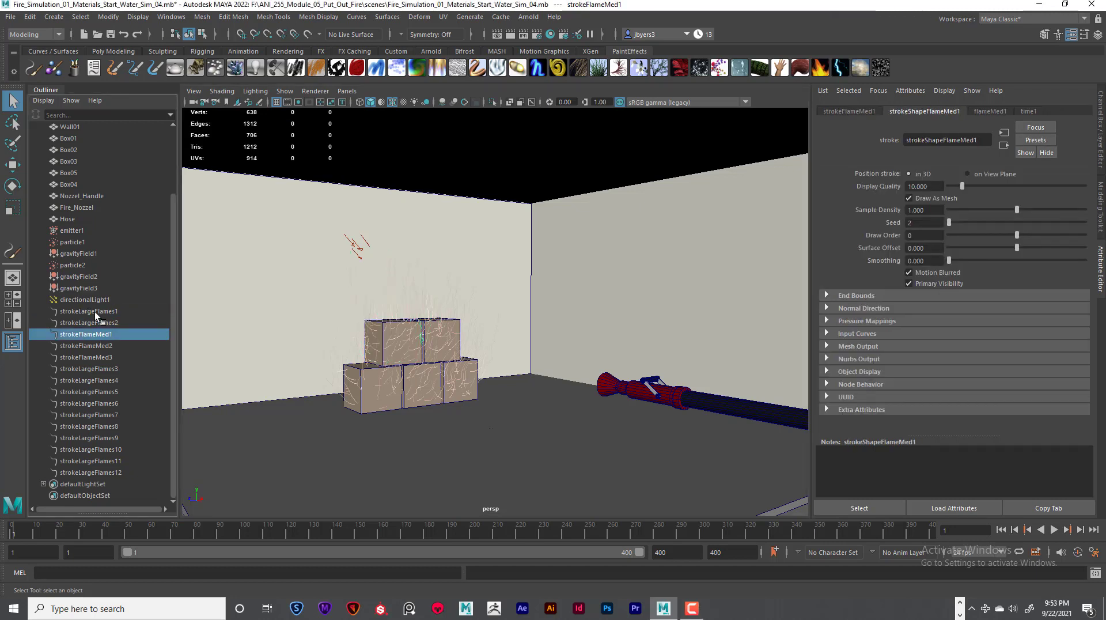
pyautogui.click(95, 312)
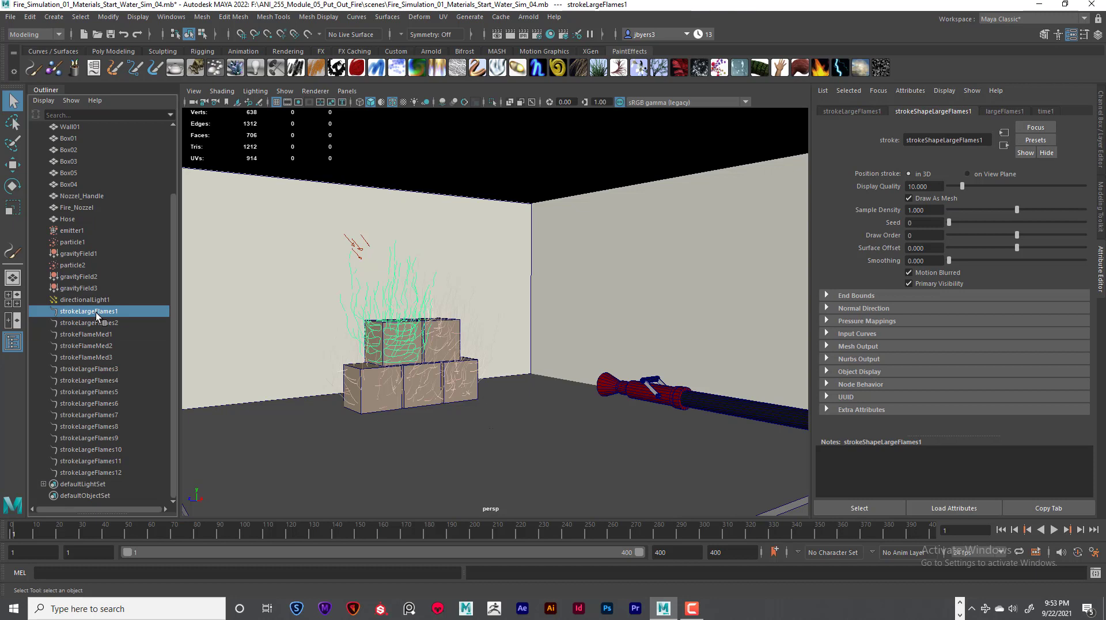
pyautogui.keyDown('shift'); pyautogui.click(100, 472); pyautogui.keyUp('shift')
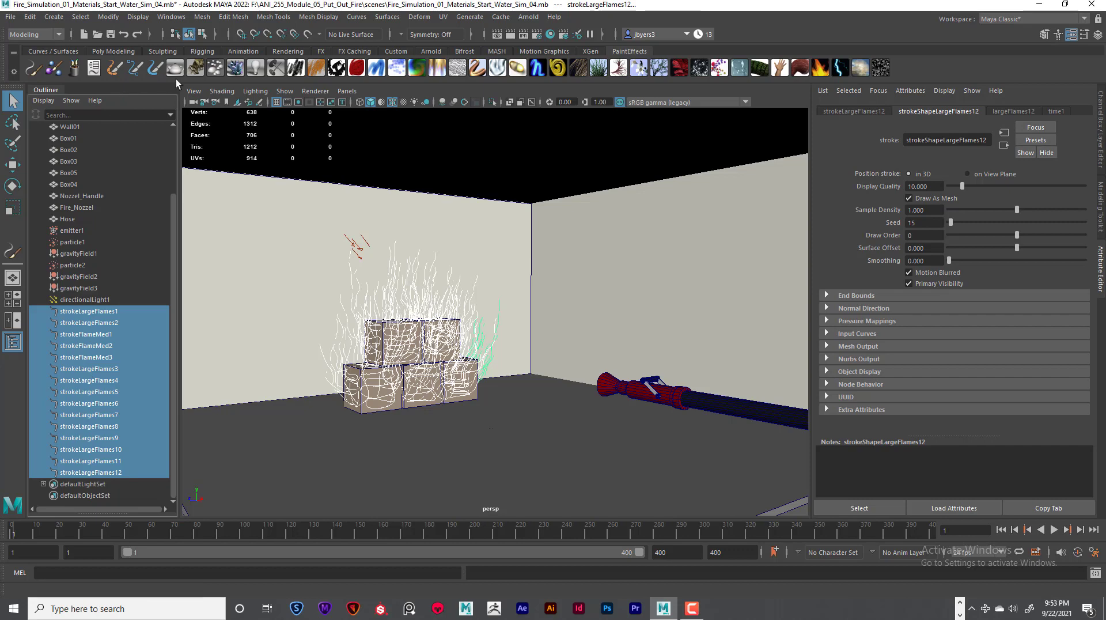
pyautogui.click(178, 17)
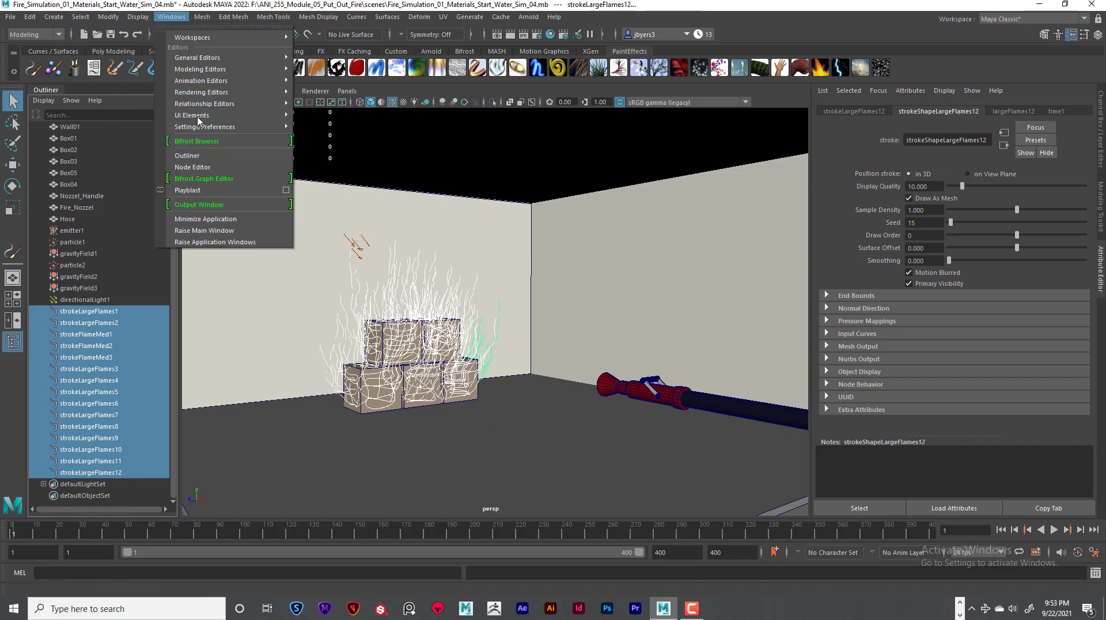
pyautogui.click(420, 17)
pyautogui.click(692, 18)
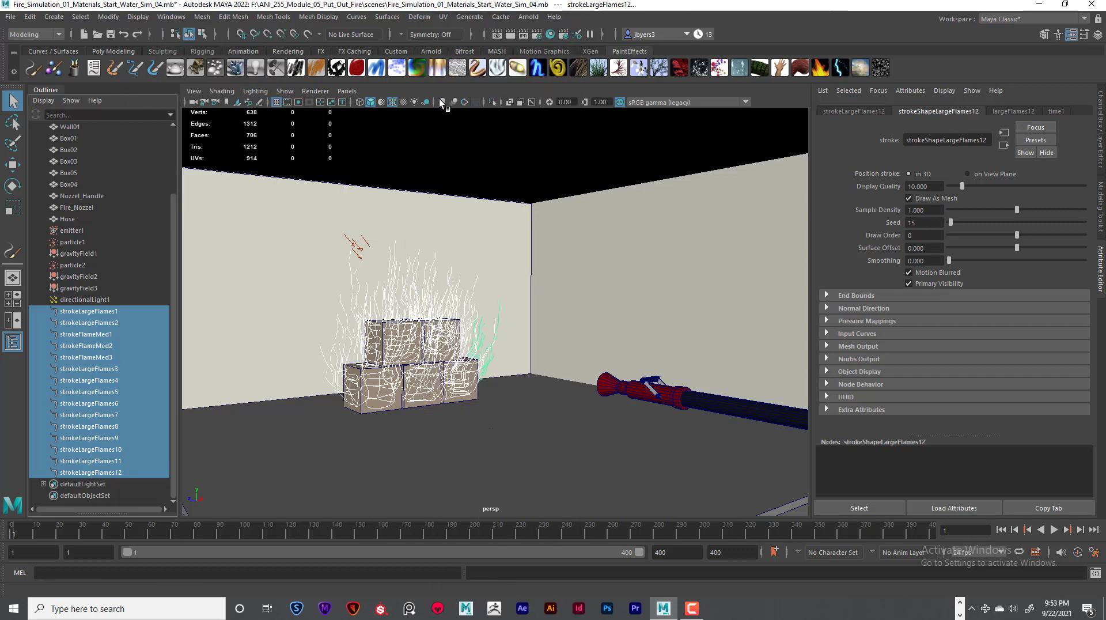
pyautogui.click(173, 19)
pyautogui.moveTo(190, 57)
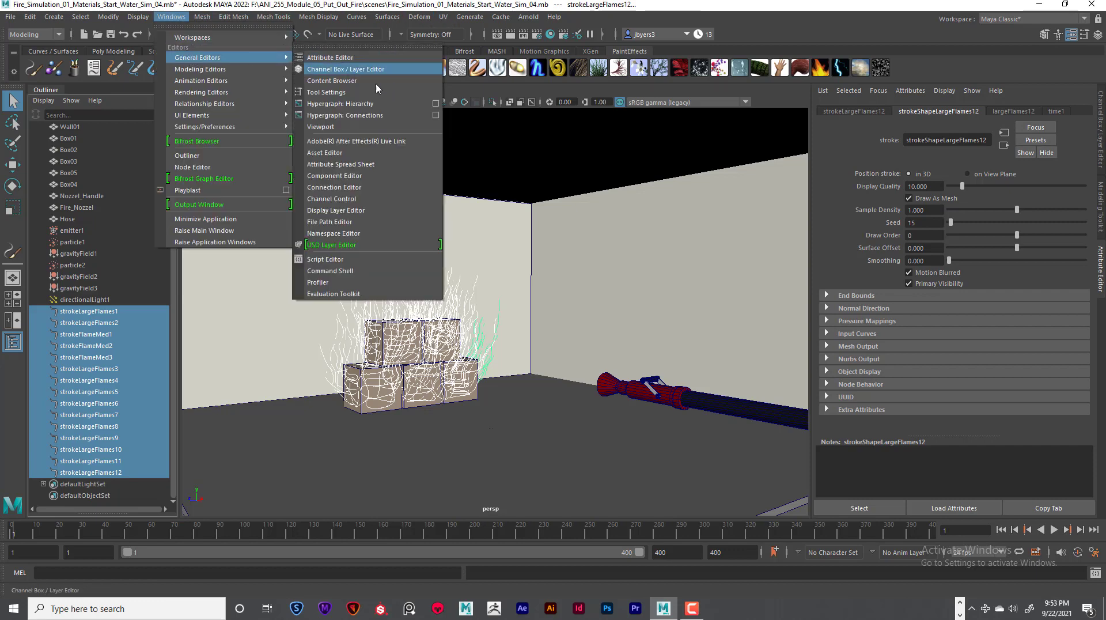
pyautogui.click(370, 165)
pyautogui.moveTo(613, 58); pyautogui.dragTo(526, 53)
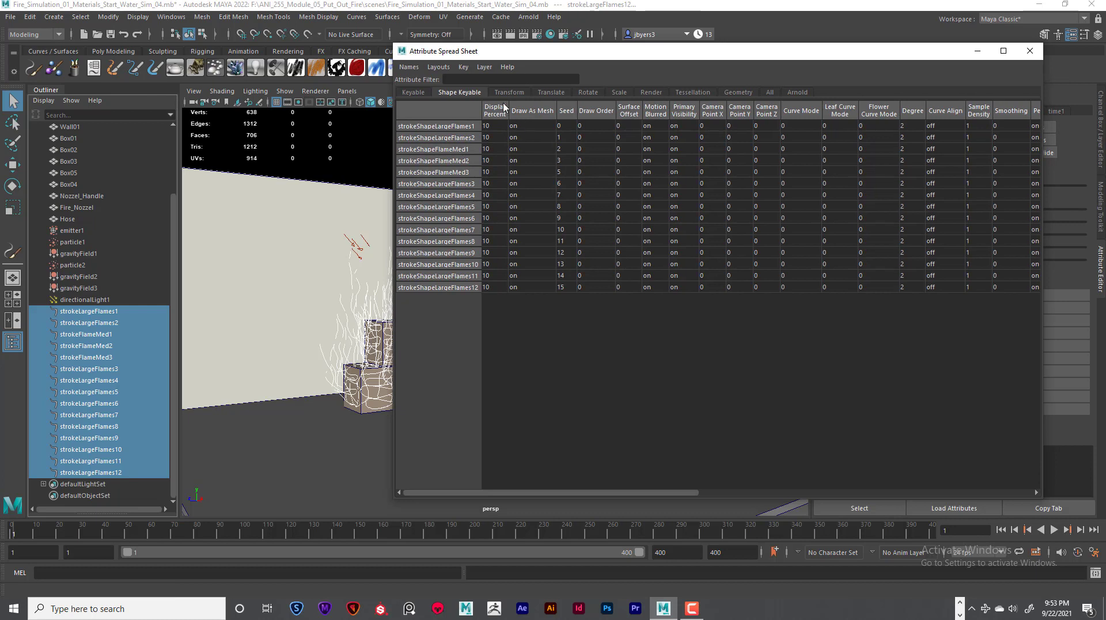
# Set the Display Percent of all the listed flame strokes to 100 at once in the Attribute Spread Sheet
pyautogui.click(495, 125)
pyautogui.click(500, 126)
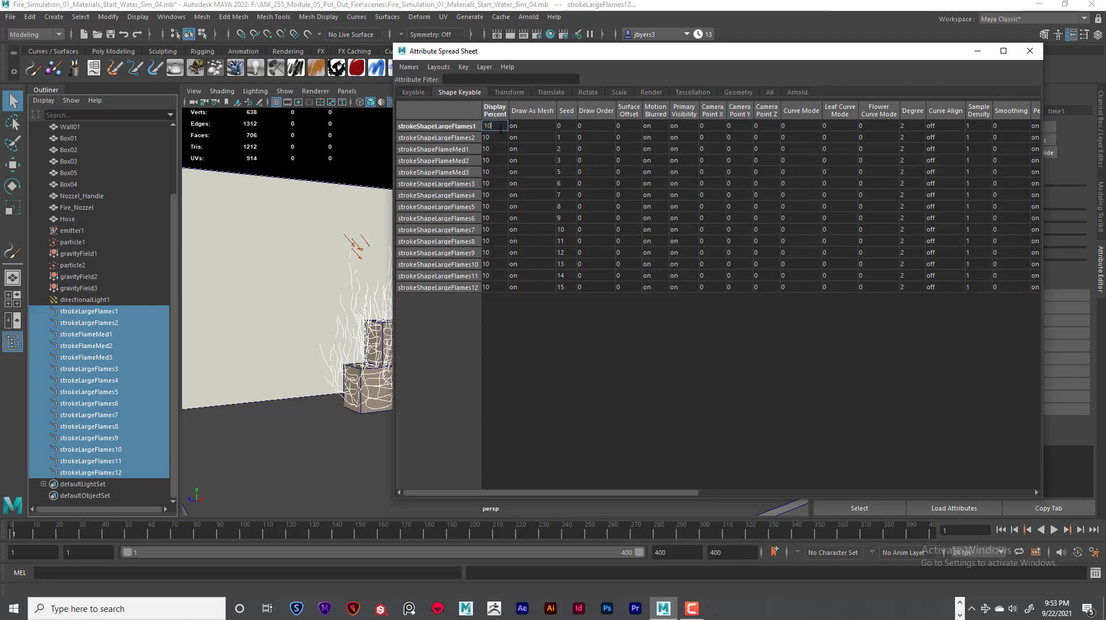
pyautogui.moveTo(499, 126); pyautogui.dragTo(500, 290)
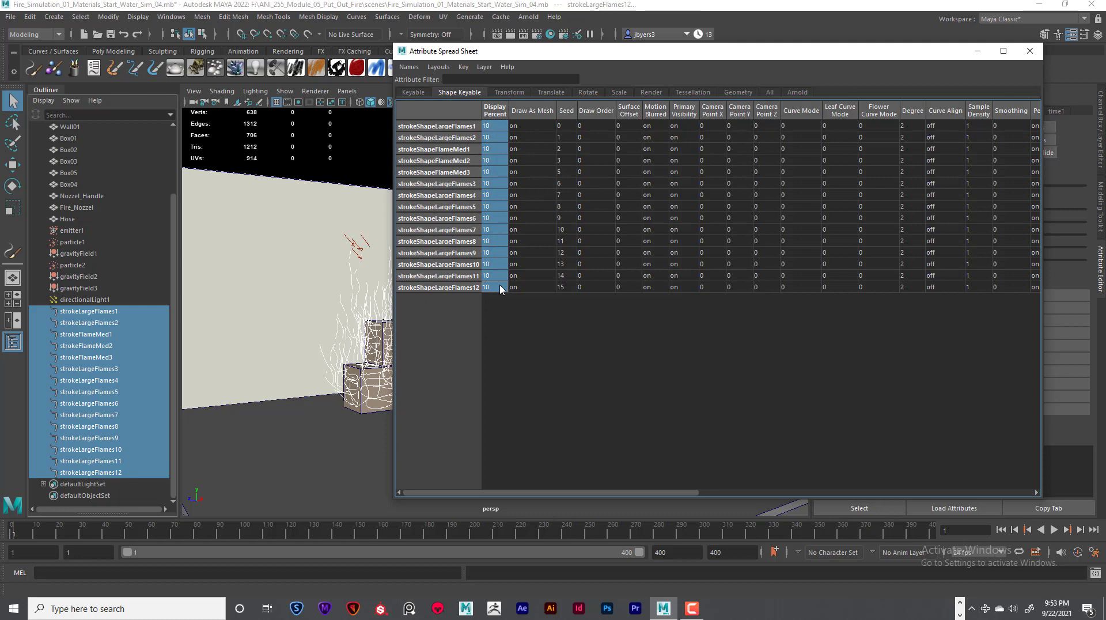
pyautogui.click(501, 287)
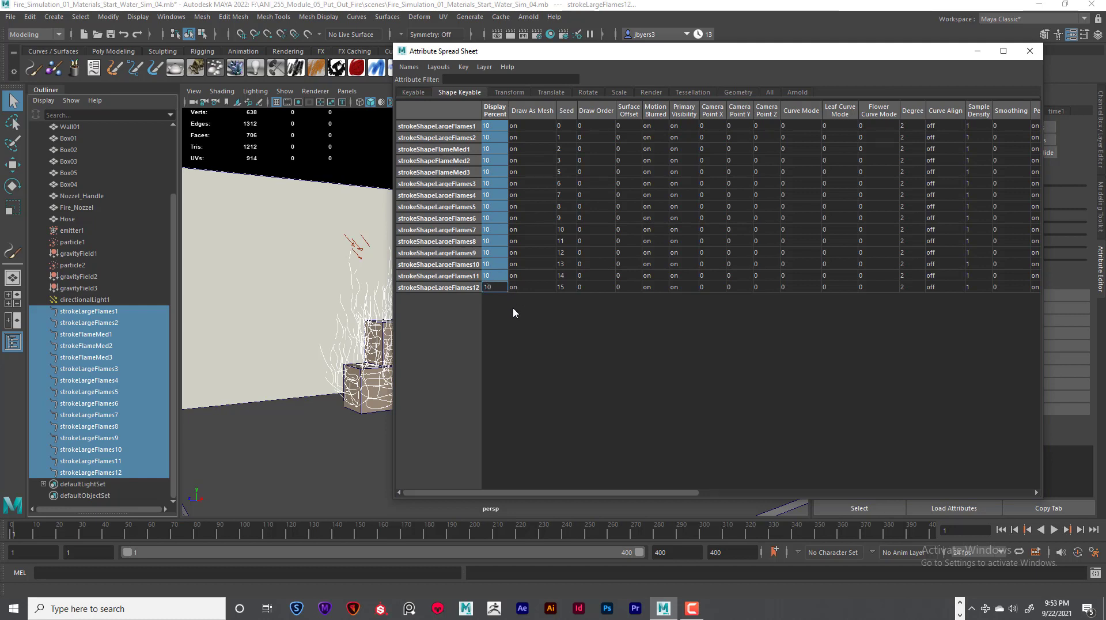
pyautogui.press('Return')
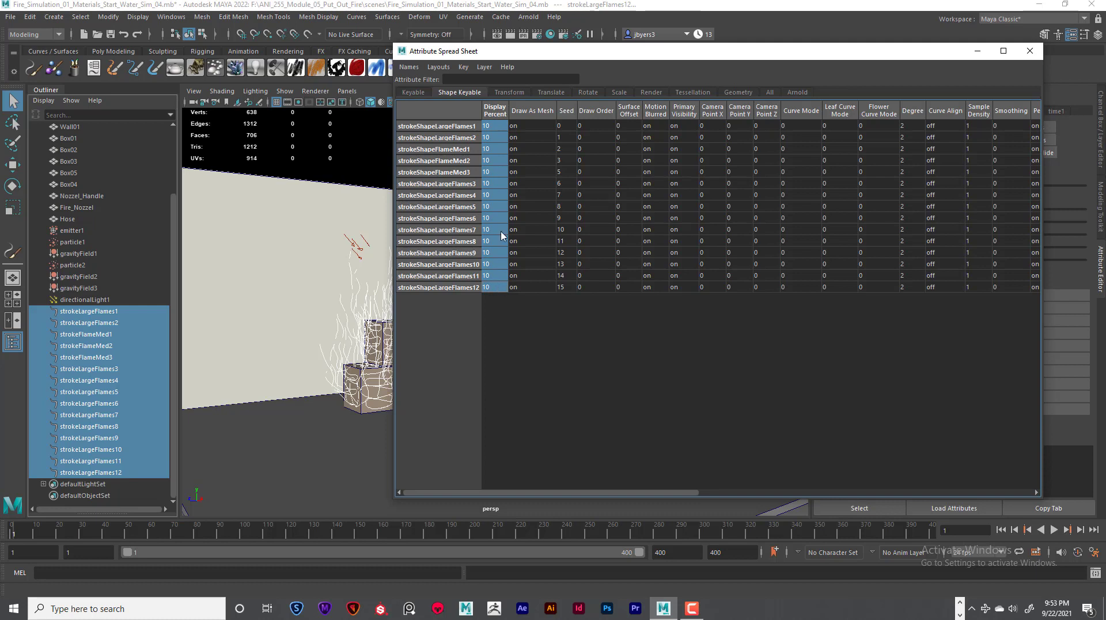
pyautogui.doubleClick(498, 125)
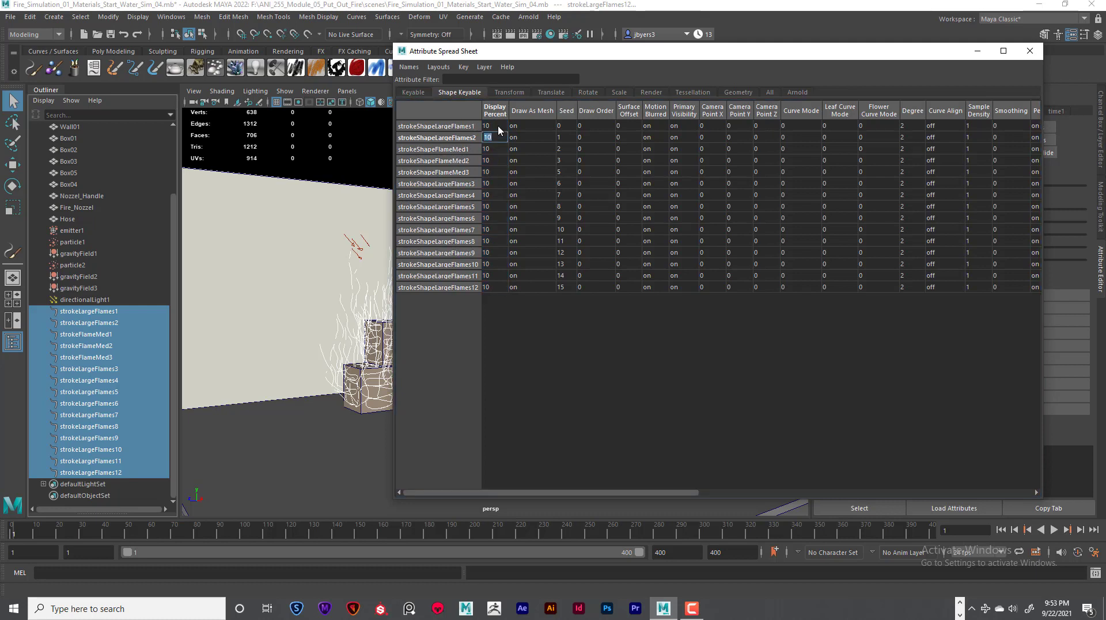
pyautogui.moveTo(498, 125); pyautogui.dragTo(497, 288)
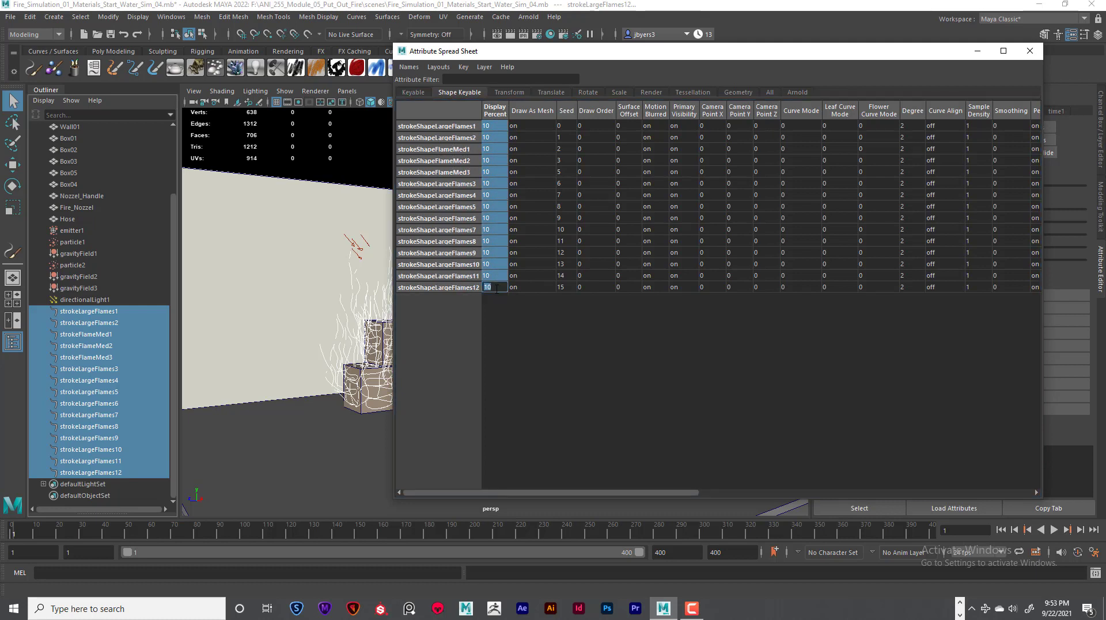
pyautogui.write('100')
pyautogui.press('Return')
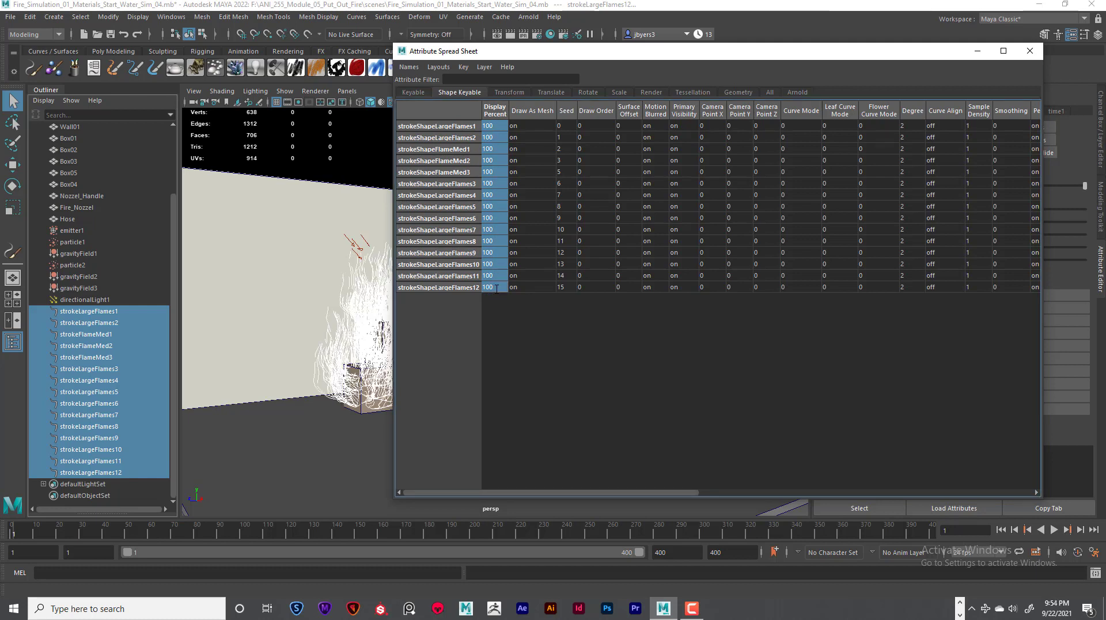
# Set the Display Percent of all the listed flame strokes to 10 and close the Attribute Spread Sheet
pyautogui.doubleClick(501, 125)
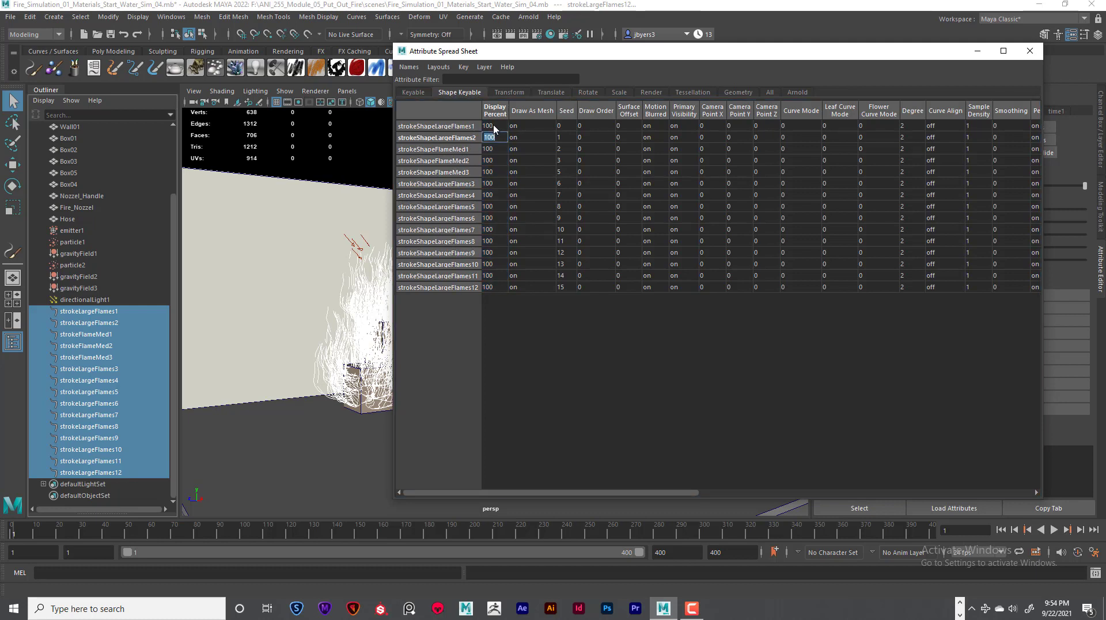
pyautogui.moveTo(495, 137); pyautogui.dragTo(496, 286)
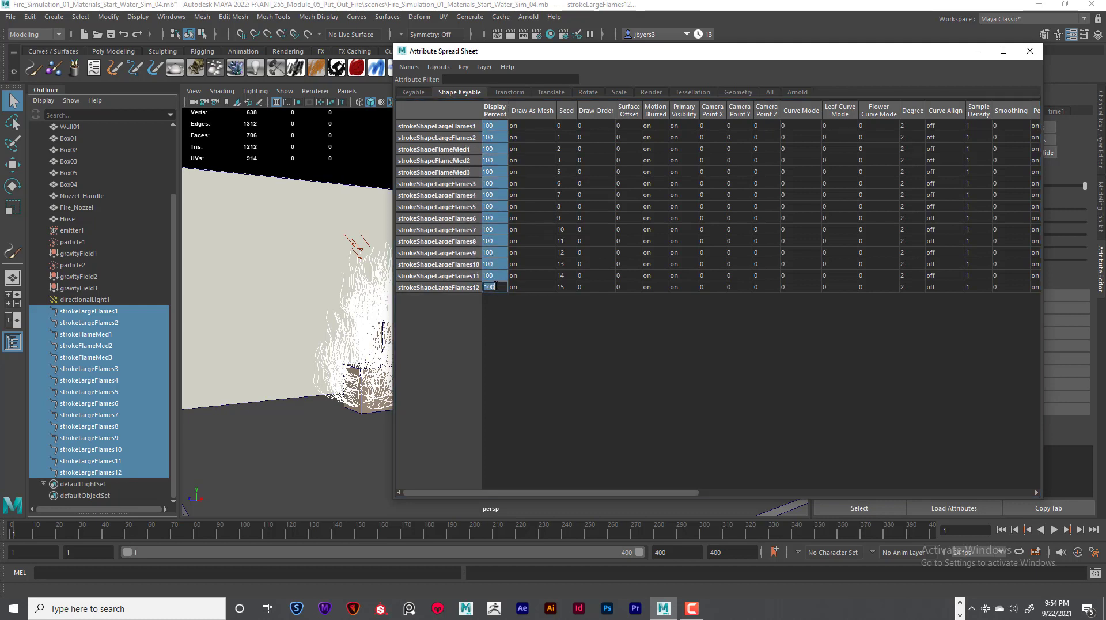
pyautogui.write('10')
pyautogui.press('Return')
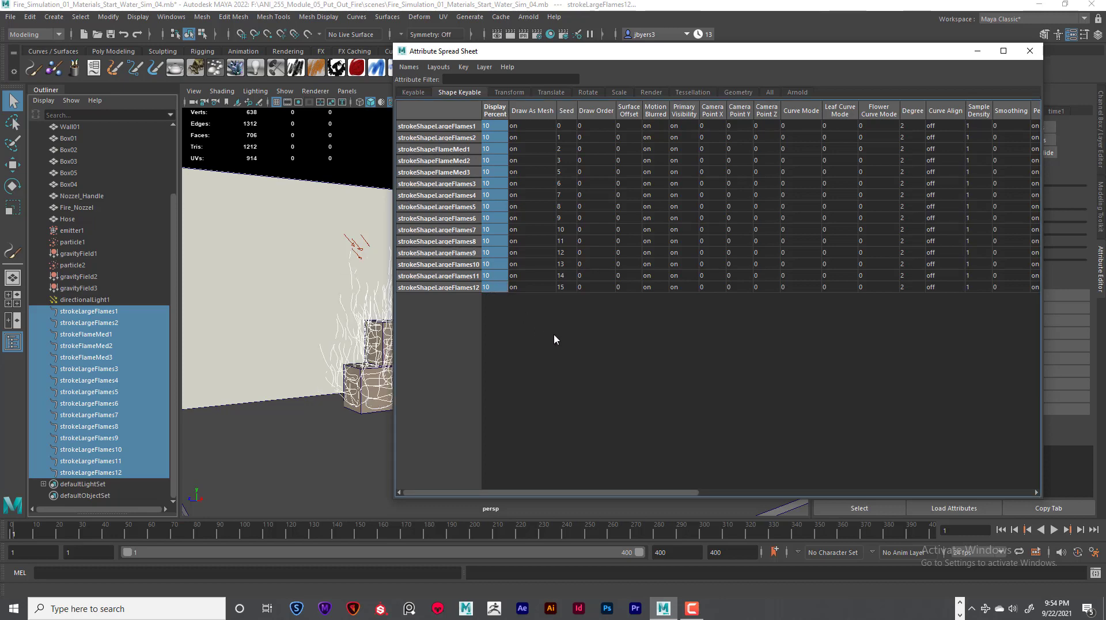
pyautogui.click(1030, 50)
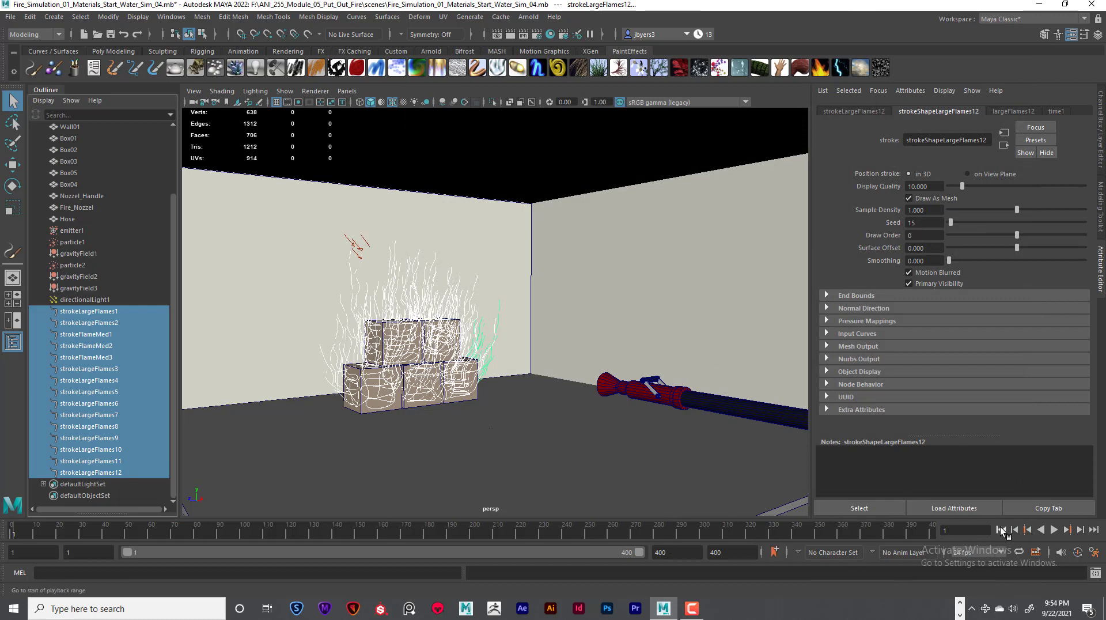
# Deselect the flame strokes and play the simulation to frame 176
pyautogui.click(297, 424)
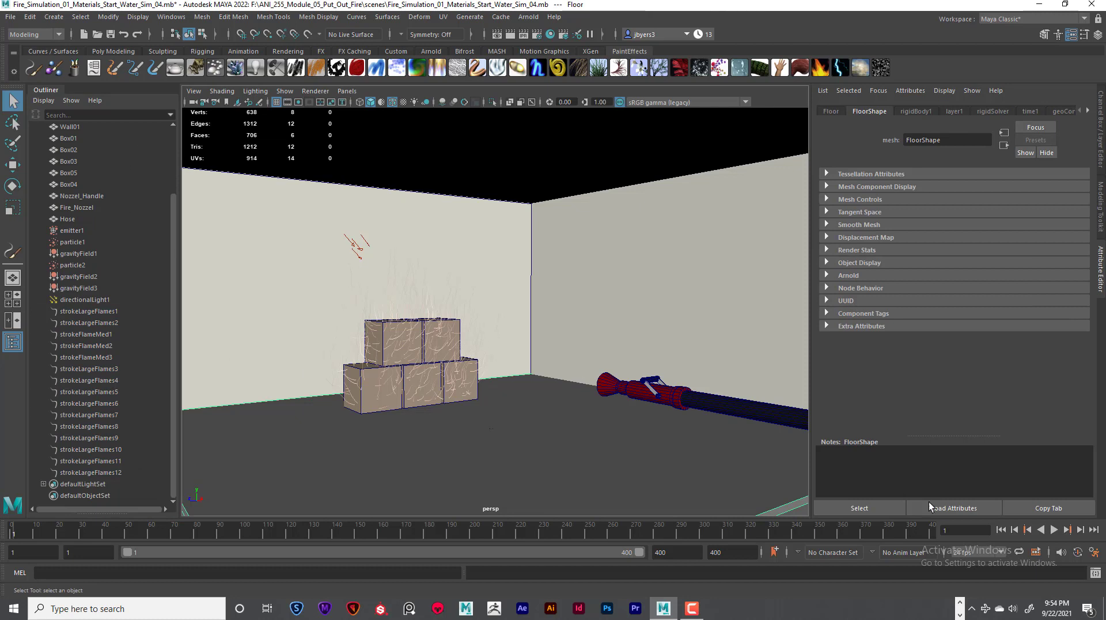
pyautogui.click(1053, 530)
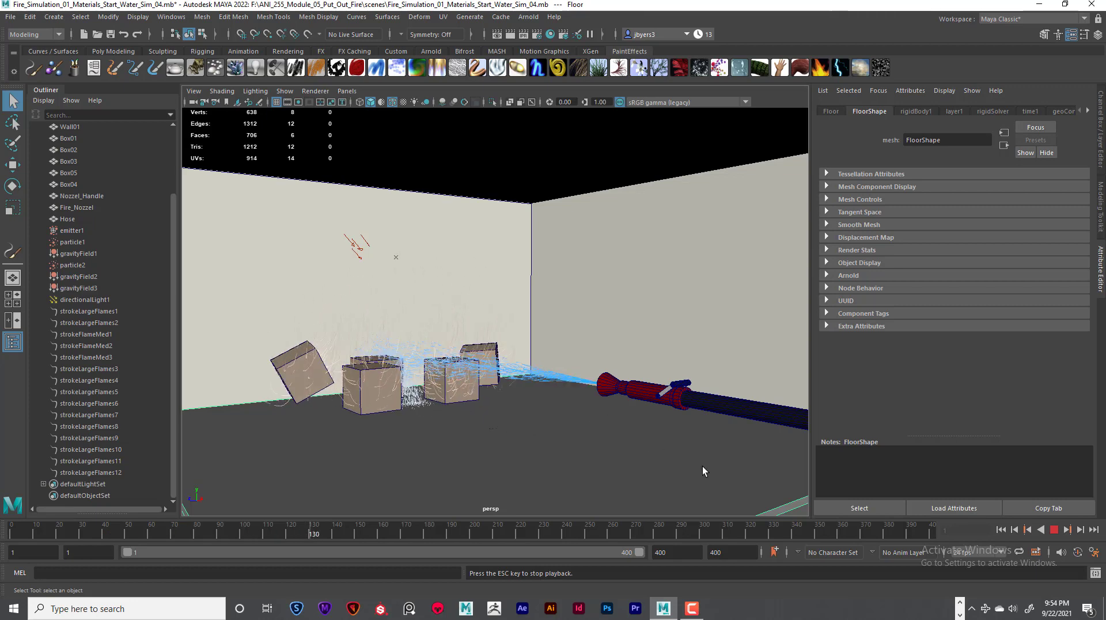
pyautogui.click(1054, 531)
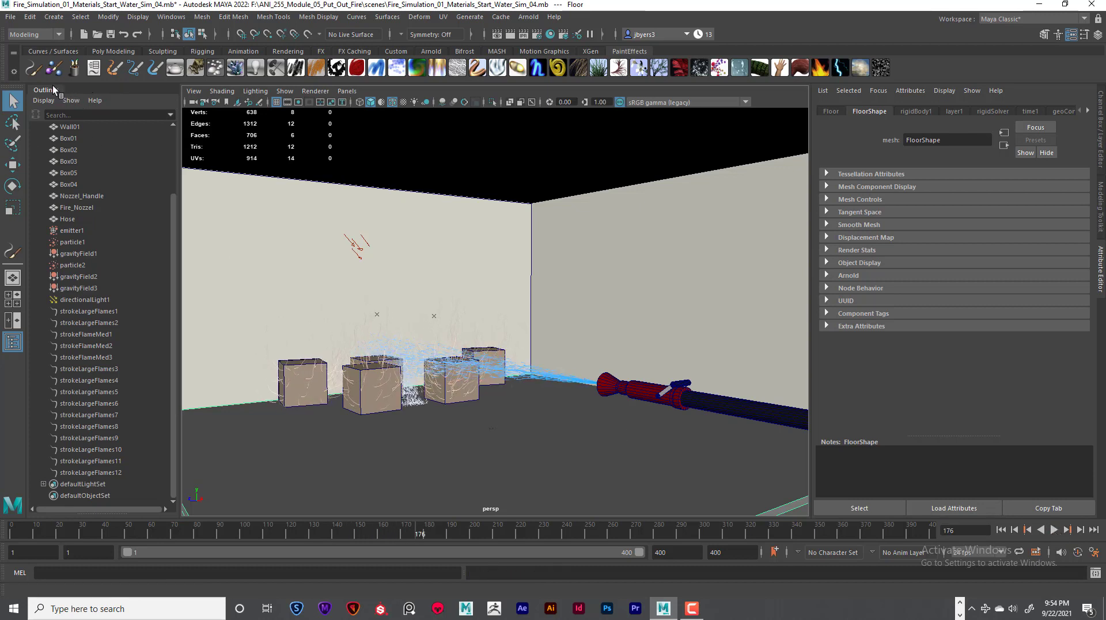
# Undock and close the Outliner, and recall the bookmarked camera view of the boxes and hose
pyautogui.moveTo(53, 90); pyautogui.dragTo(87, 118)
pyautogui.click(201, 118)
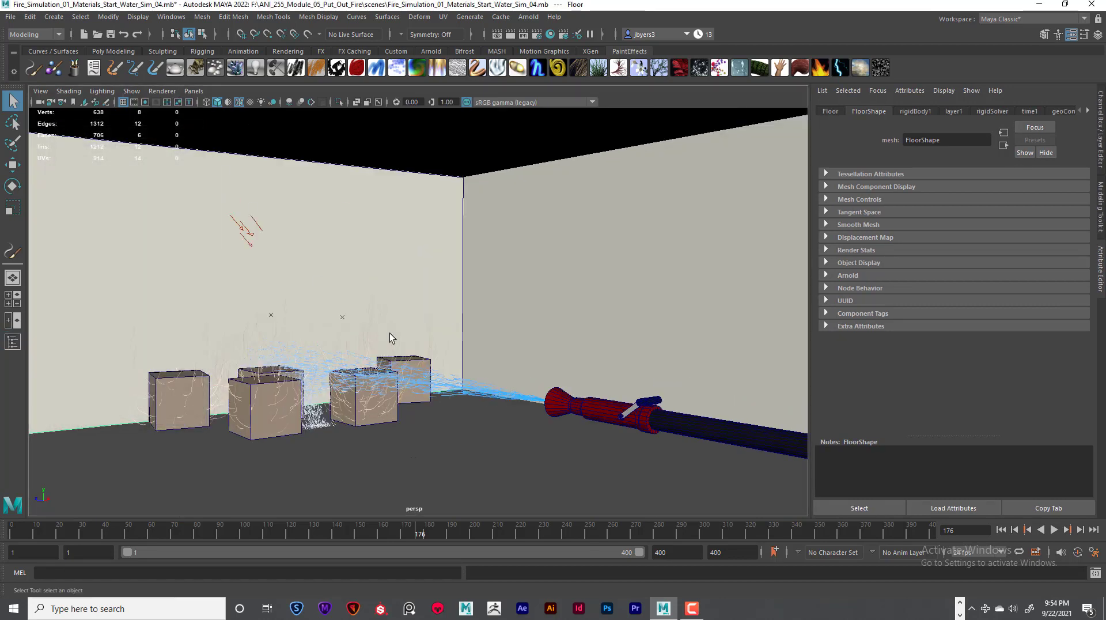
pyautogui.click(40, 91)
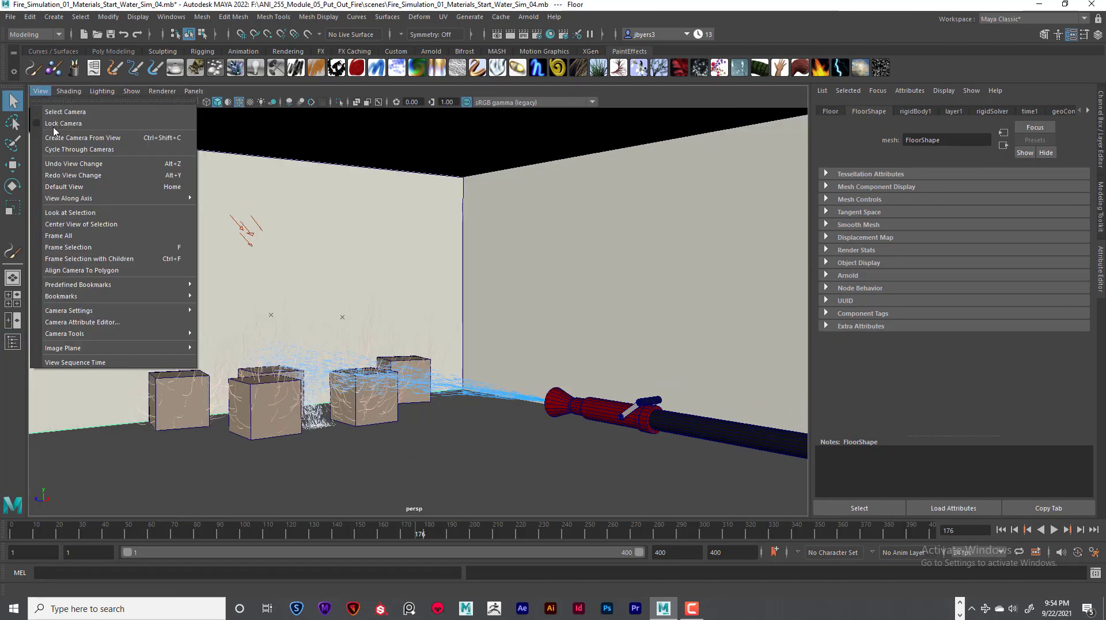
pyautogui.moveTo(80, 297)
pyautogui.click(222, 297)
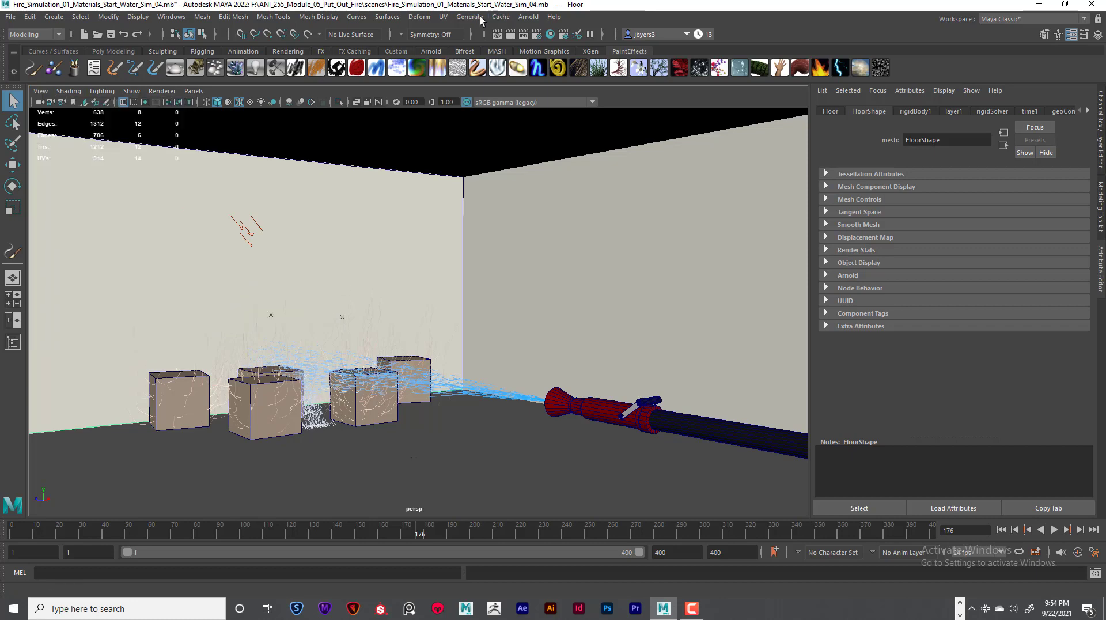
# Render the current frame of the burning boxes and hose in the Render View and close the render window
pyautogui.click(510, 35)
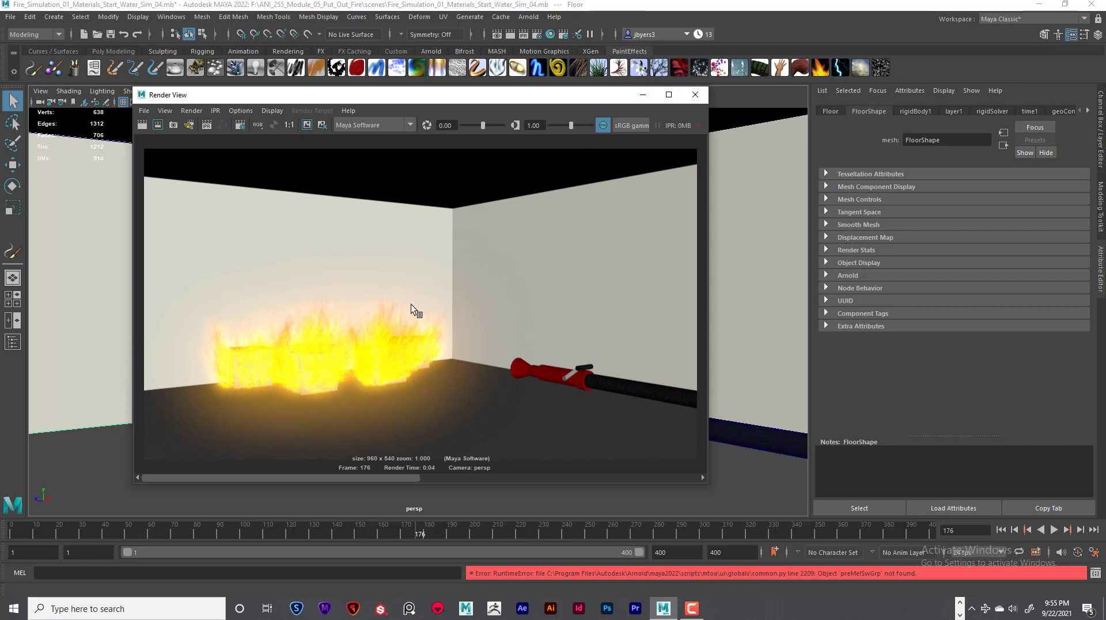
pyautogui.click(695, 94)
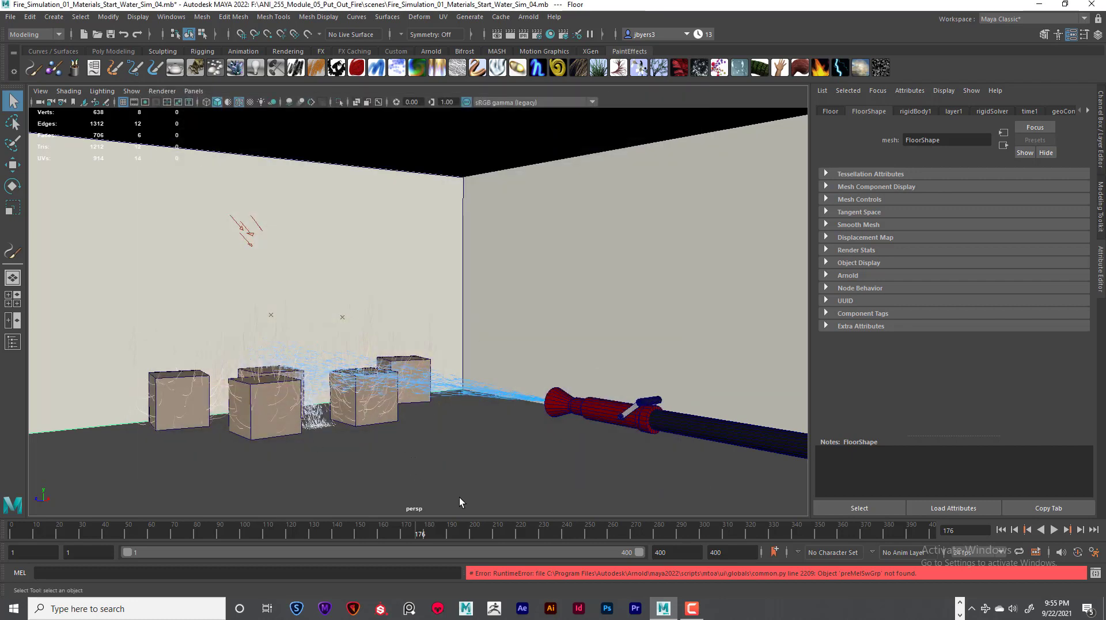
# Examine which flame strokes belong to which scattered boxes by selecting strokes and boxes one at a time in the perspective view
pyautogui.click(373, 404)
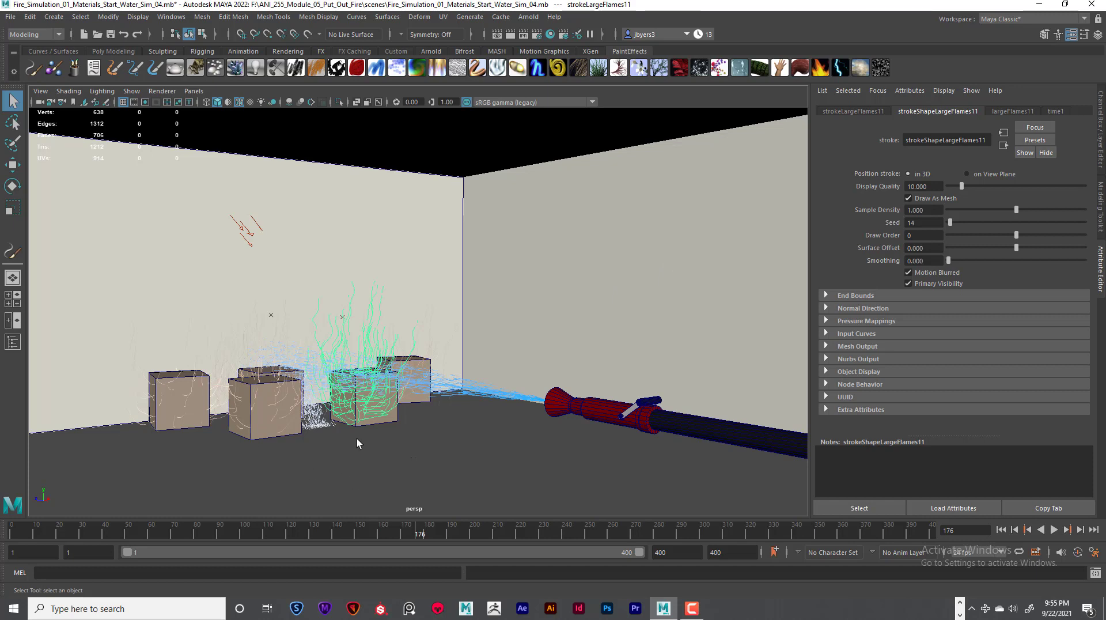
pyautogui.click(207, 369)
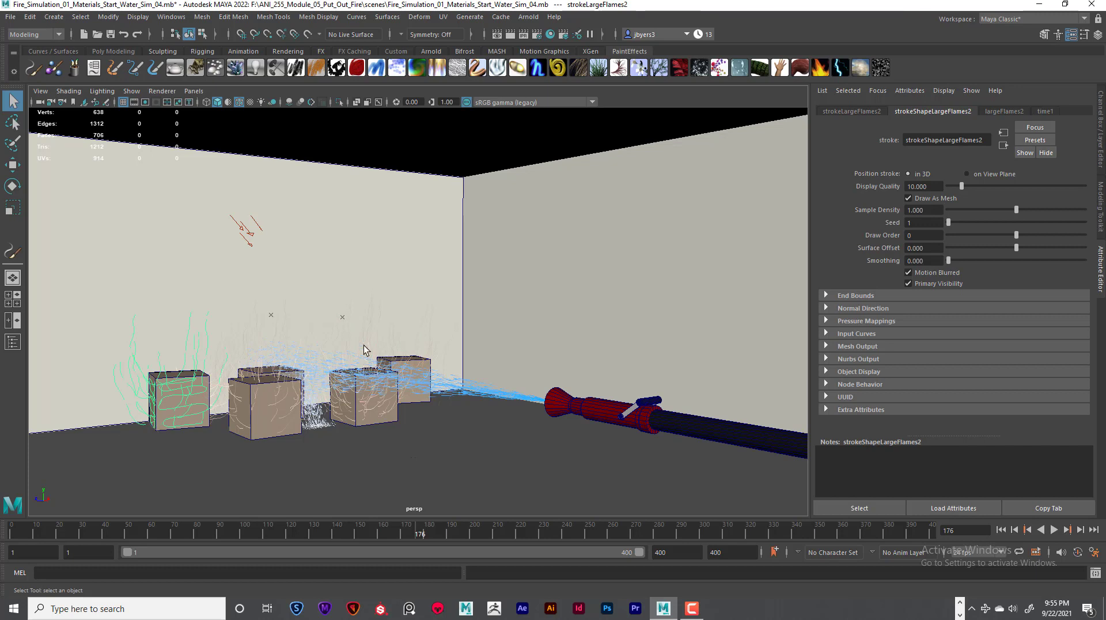
pyautogui.click(386, 344)
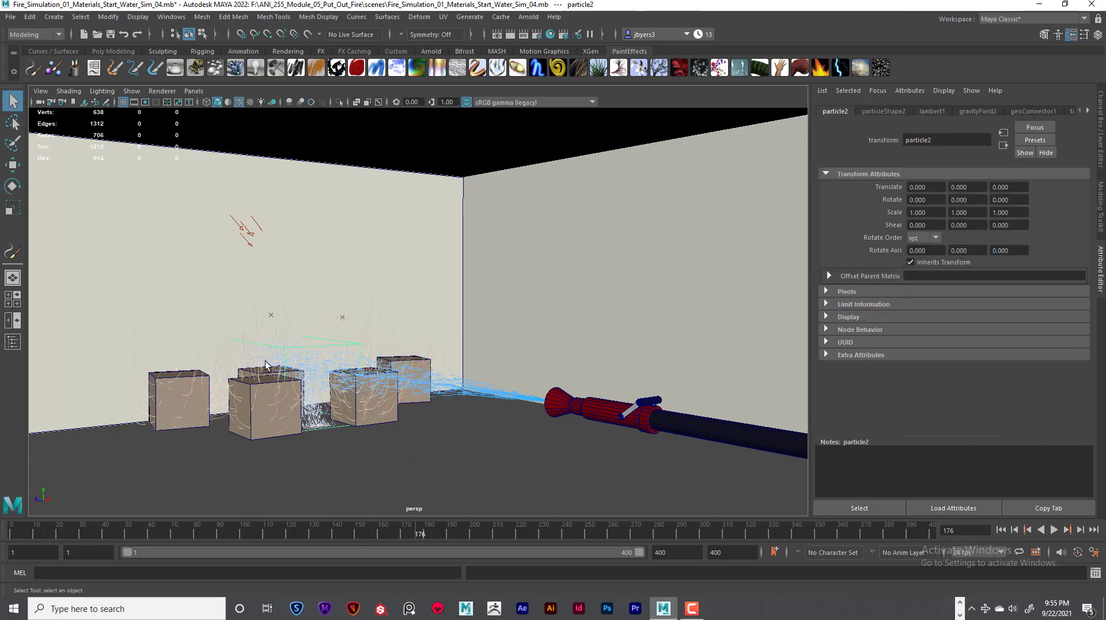
pyautogui.click(190, 380)
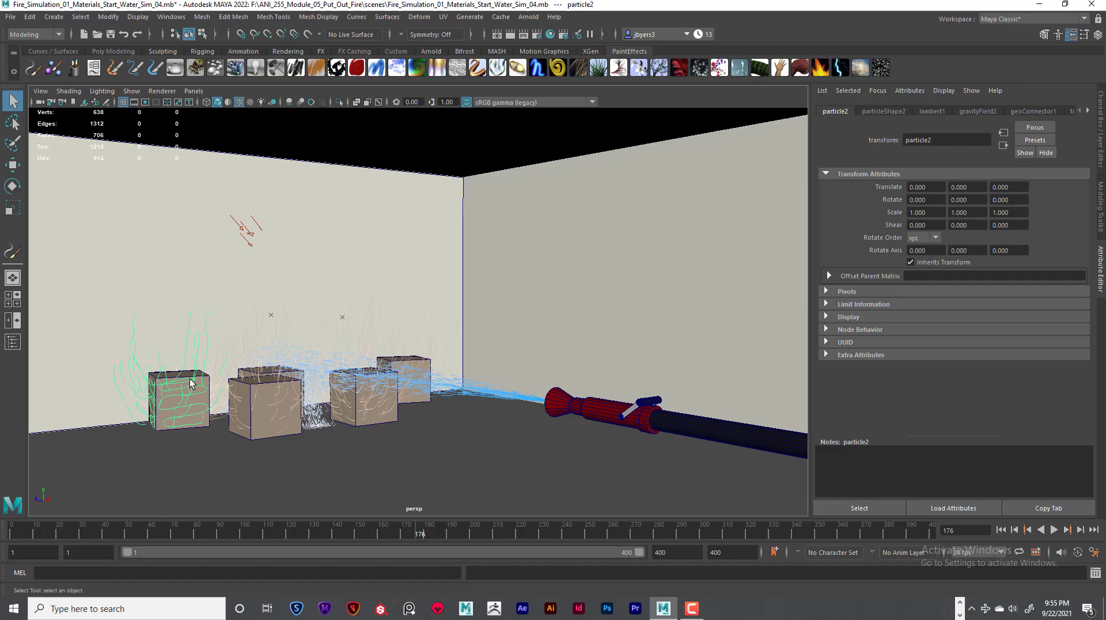
pyautogui.click(245, 385)
pyautogui.click(366, 389)
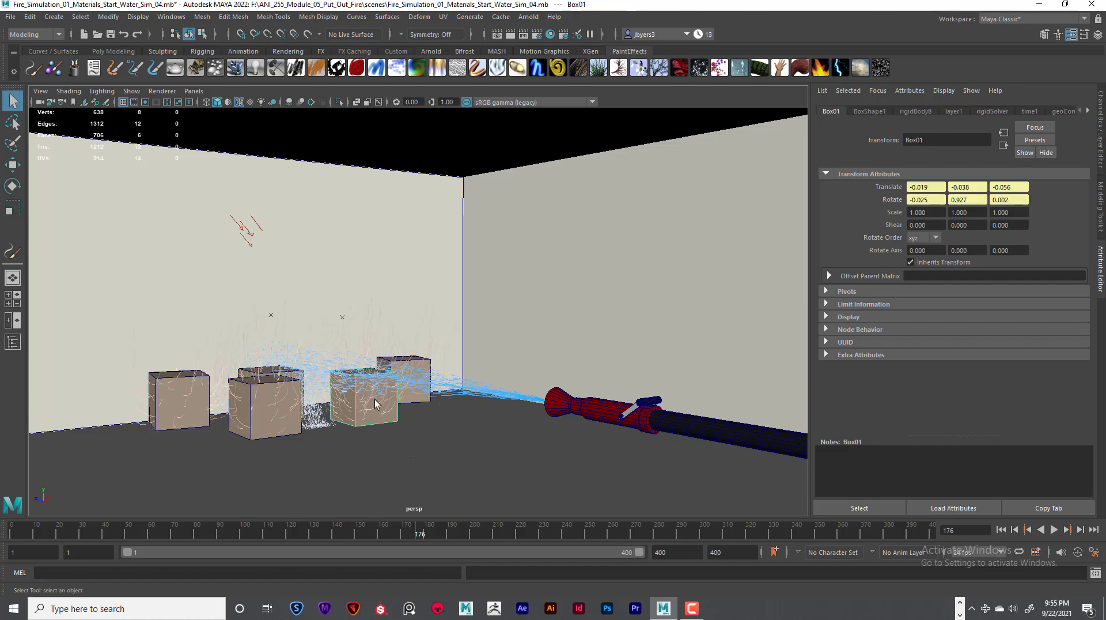
pyautogui.click(280, 404)
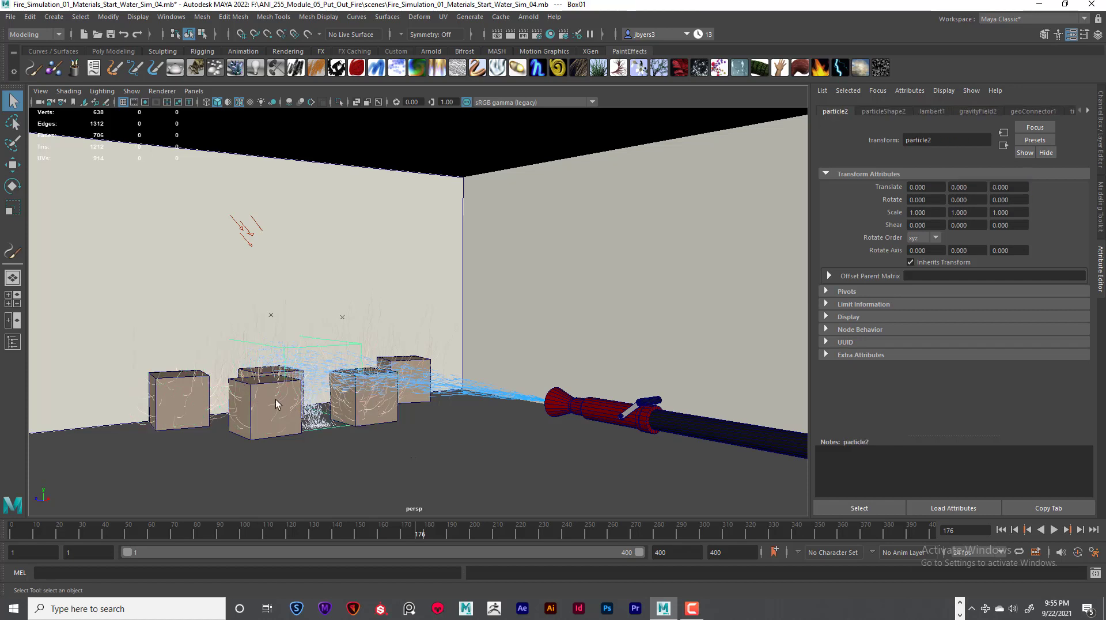
pyautogui.click(190, 365)
pyautogui.click(374, 453)
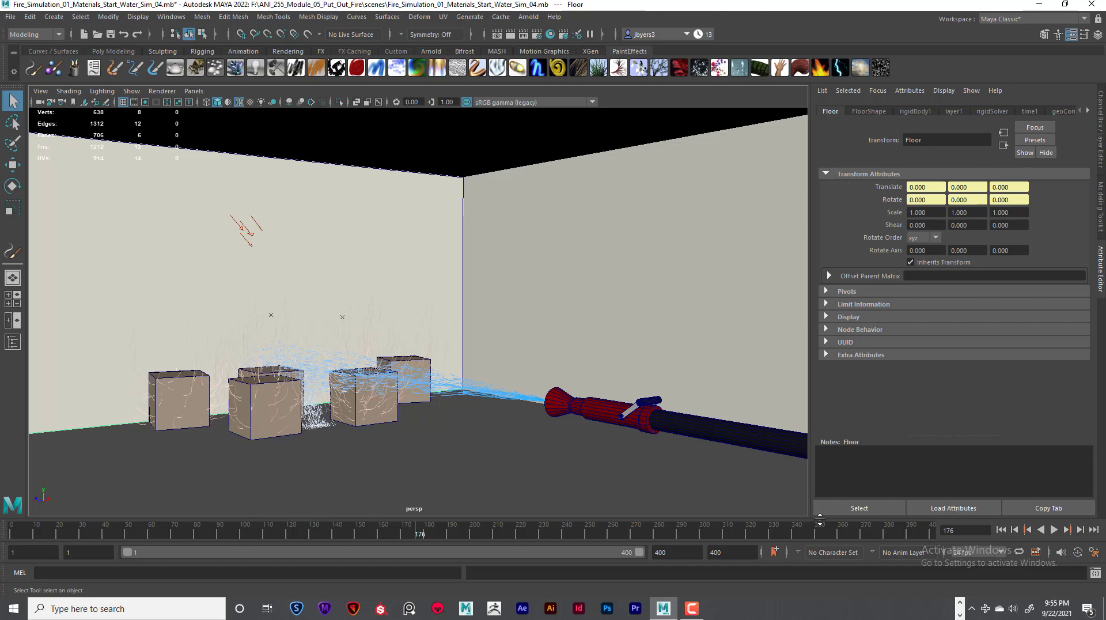
# Replay the simulation from the start to frame 125 and again to frame 69, and rewind to frame 1
pyautogui.click(1001, 530)
pyautogui.click(1055, 531)
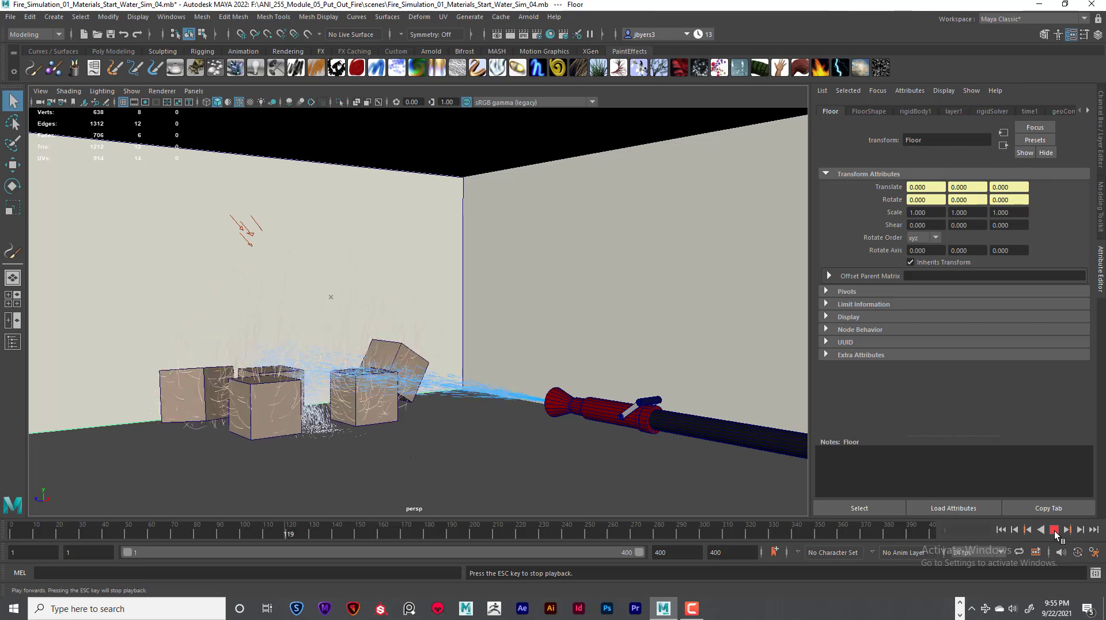
pyautogui.click(1054, 530)
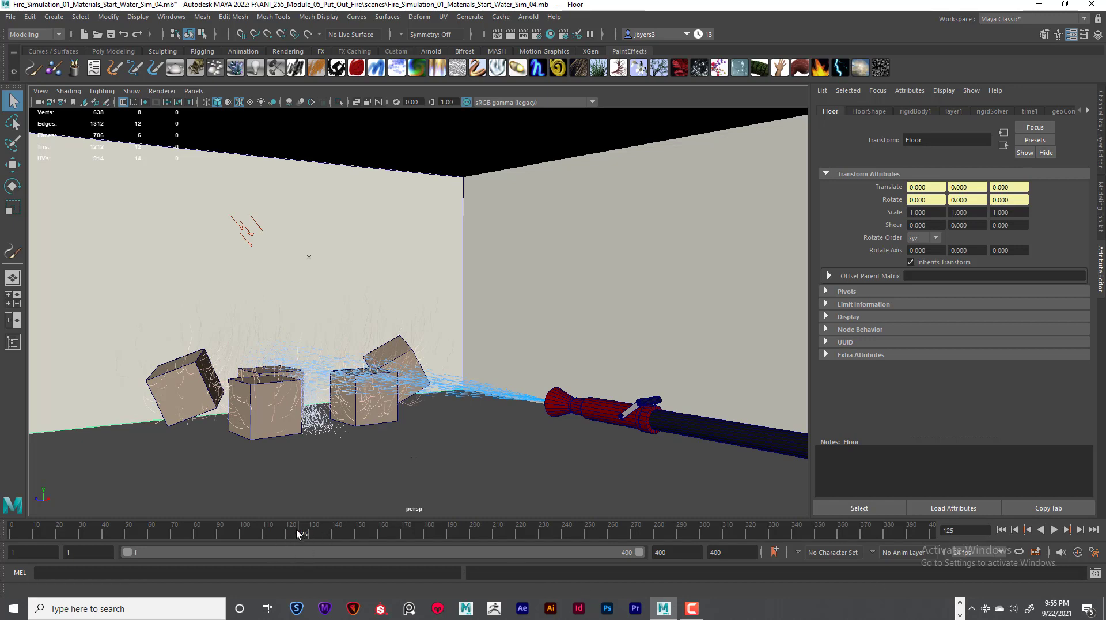
pyautogui.moveTo(297, 534); pyautogui.dragTo(17, 535)
pyautogui.hotkey('alt', 'v')
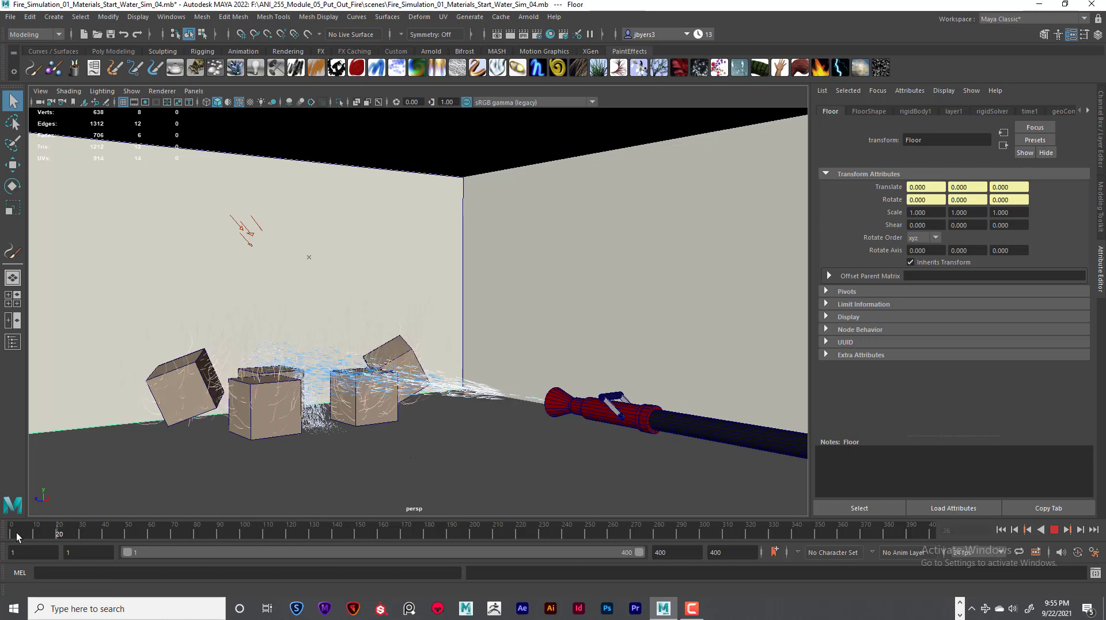
pyautogui.click(17, 536)
pyautogui.click(1055, 530)
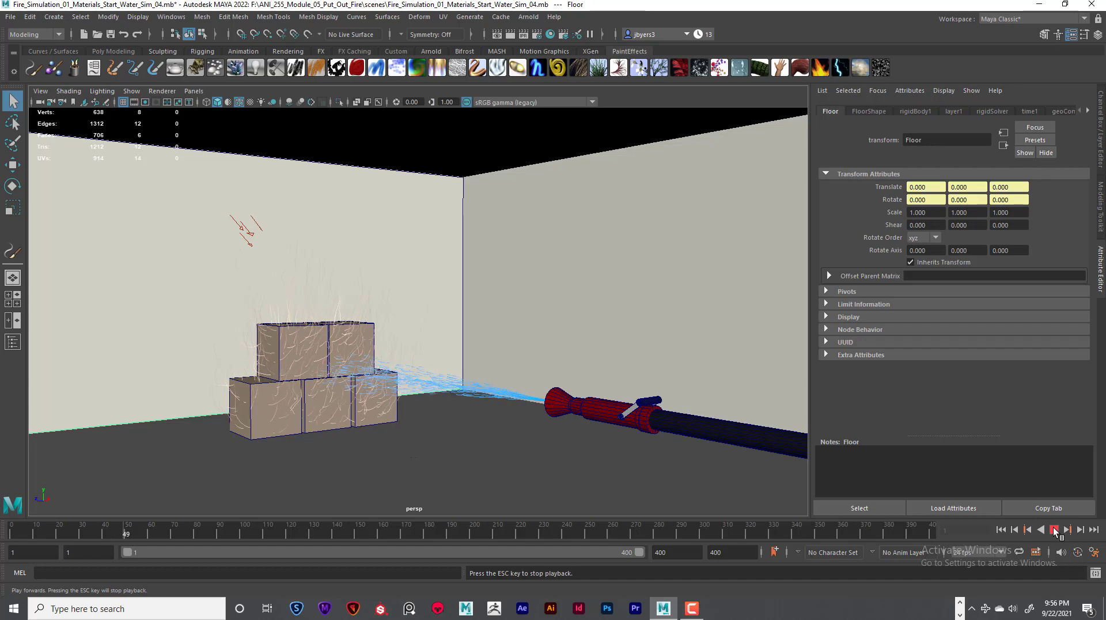
pyautogui.click(1055, 531)
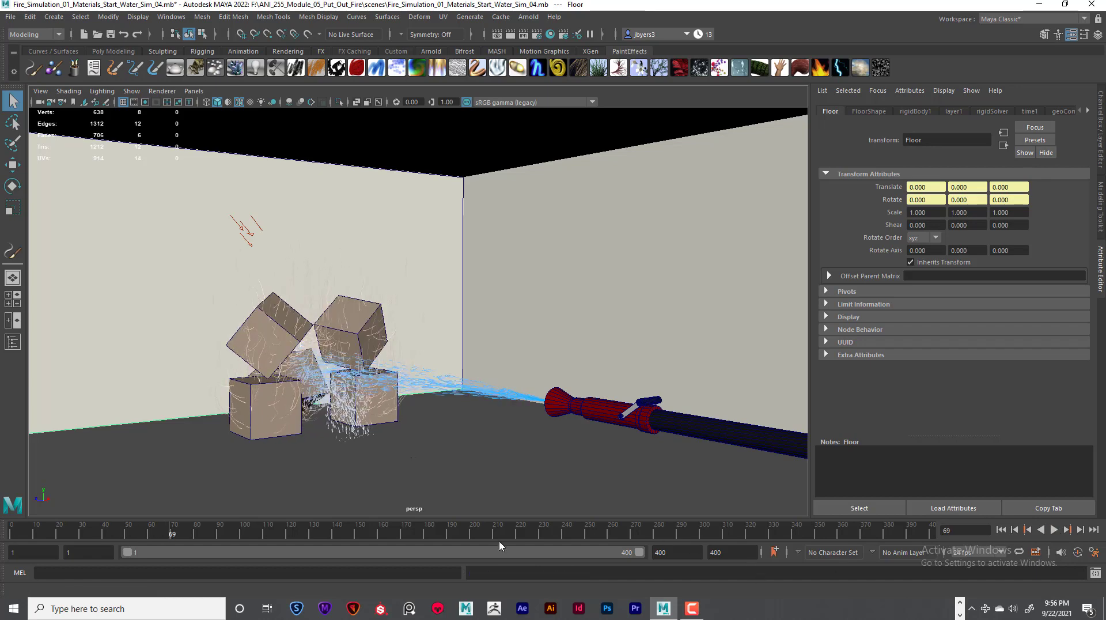
pyautogui.moveTo(171, 535); pyautogui.dragTo(150, 534)
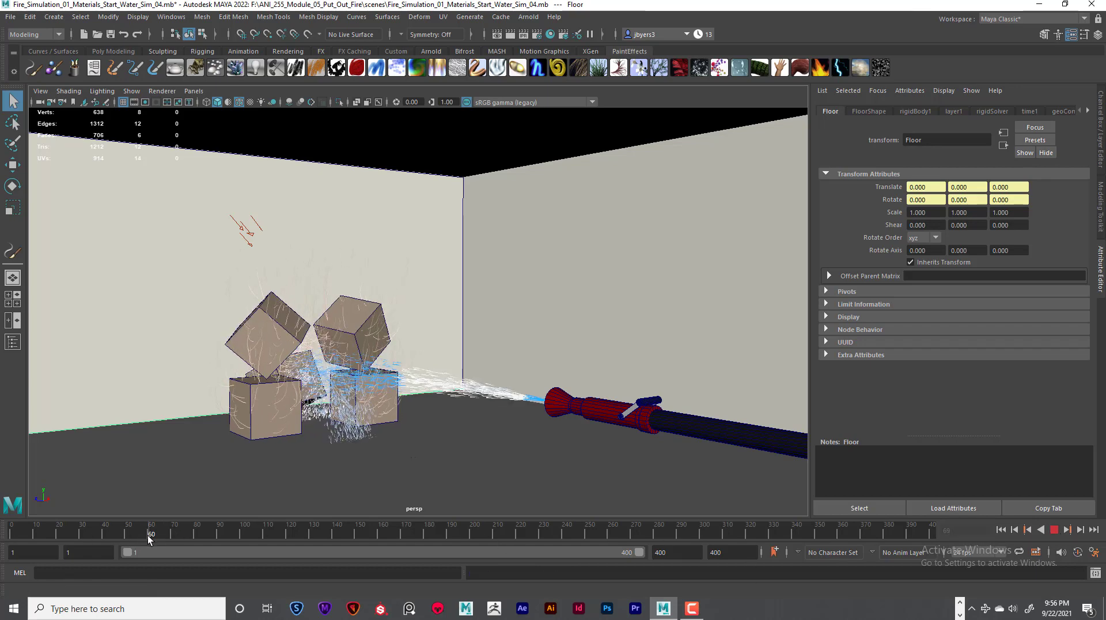
pyautogui.click(1001, 530)
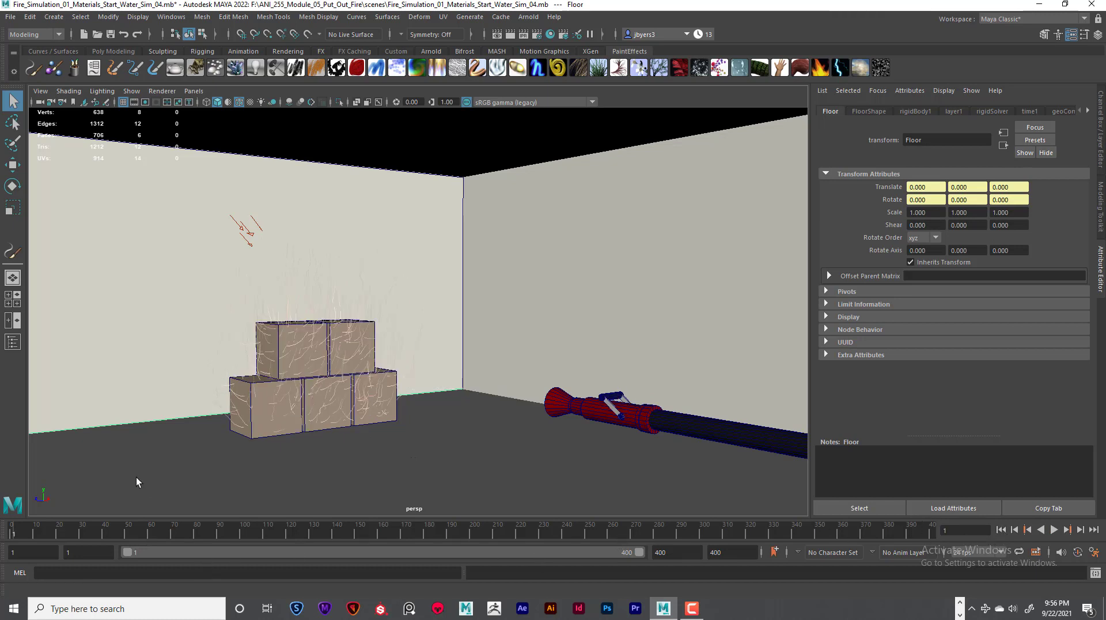
# Open the Outliner, select strokeLargeFlames1 and set a key on its shape's Sample Density at frame 1
pyautogui.click(171, 16)
pyautogui.click(193, 161)
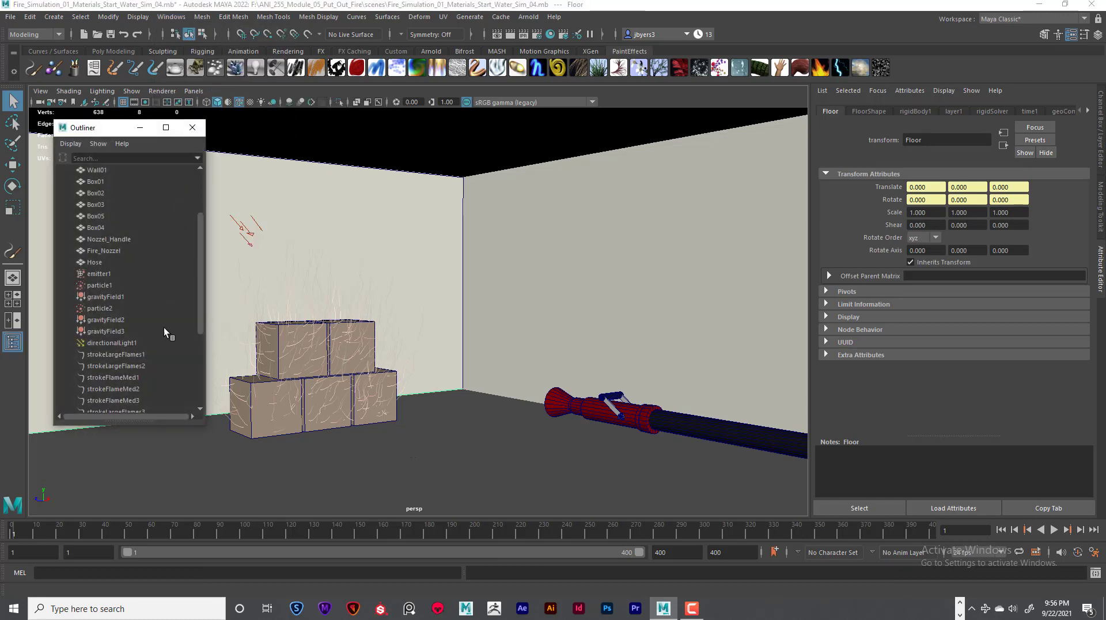
pyautogui.scroll(-4, 164, 340)
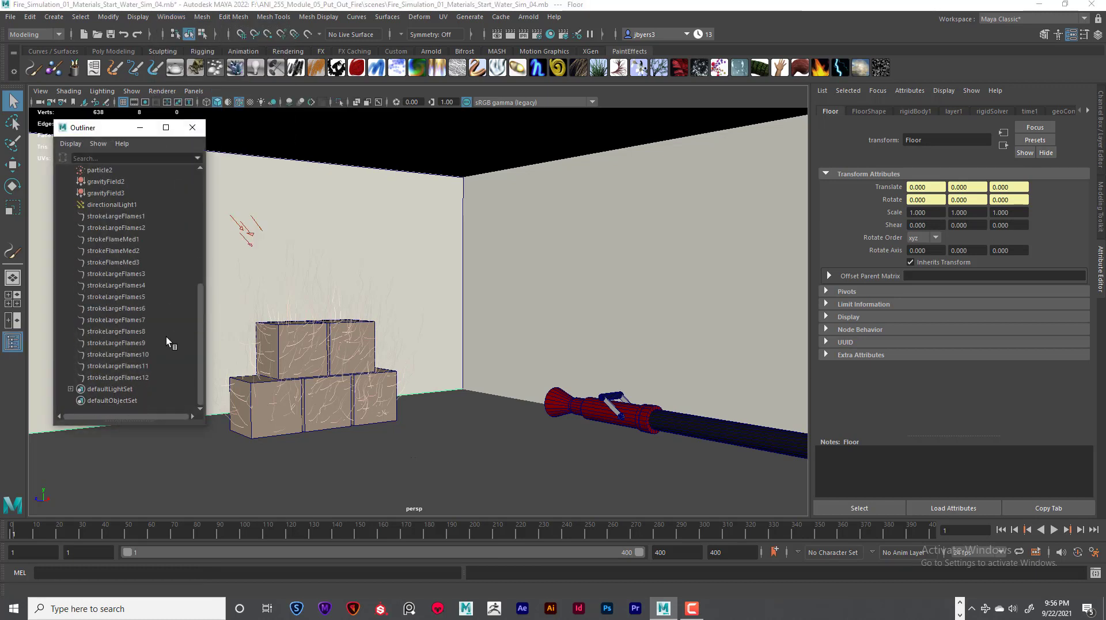
pyautogui.click(115, 216)
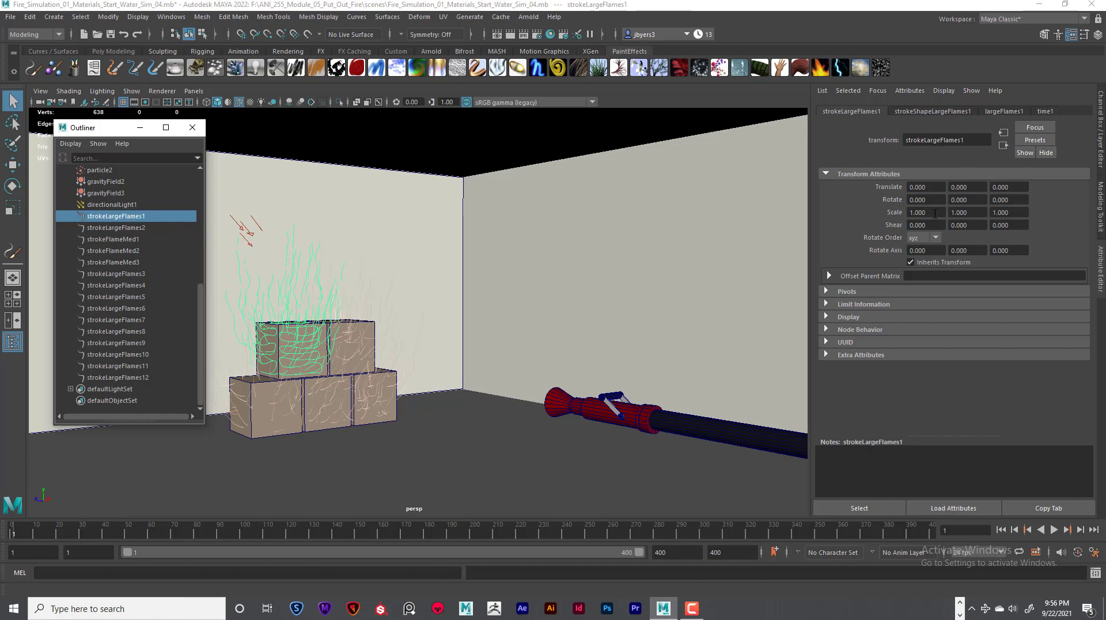
pyautogui.click(943, 109)
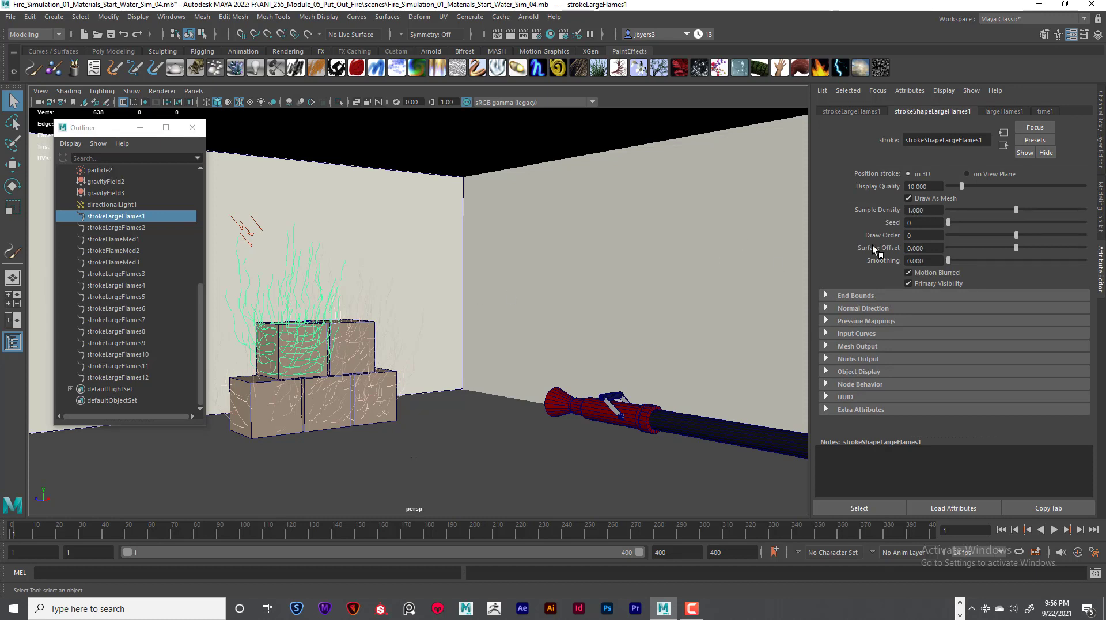
pyautogui.rightClick(865, 208)
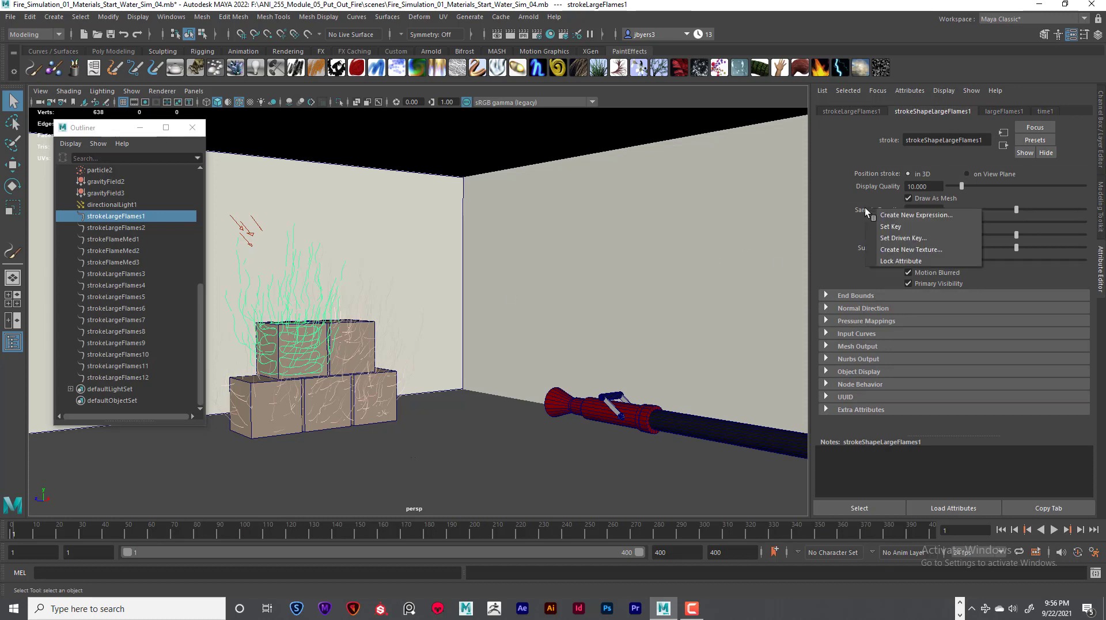
pyautogui.click(892, 227)
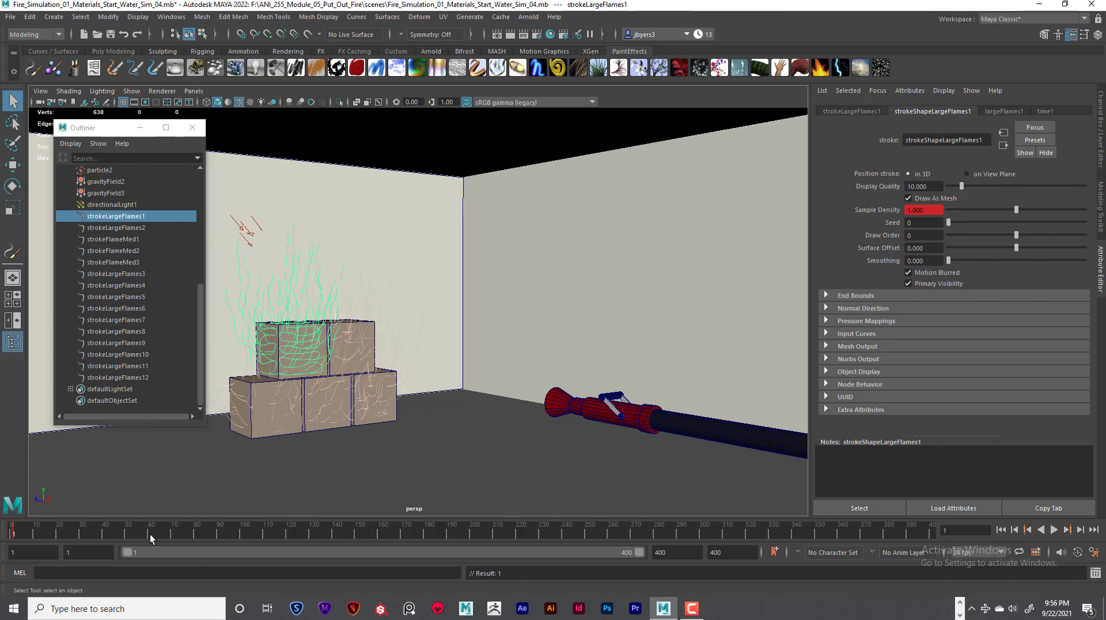
# Set a key on the Sample Density of strokeLargeFlames1 at frame 60
pyautogui.hotkey('alt', 'v')
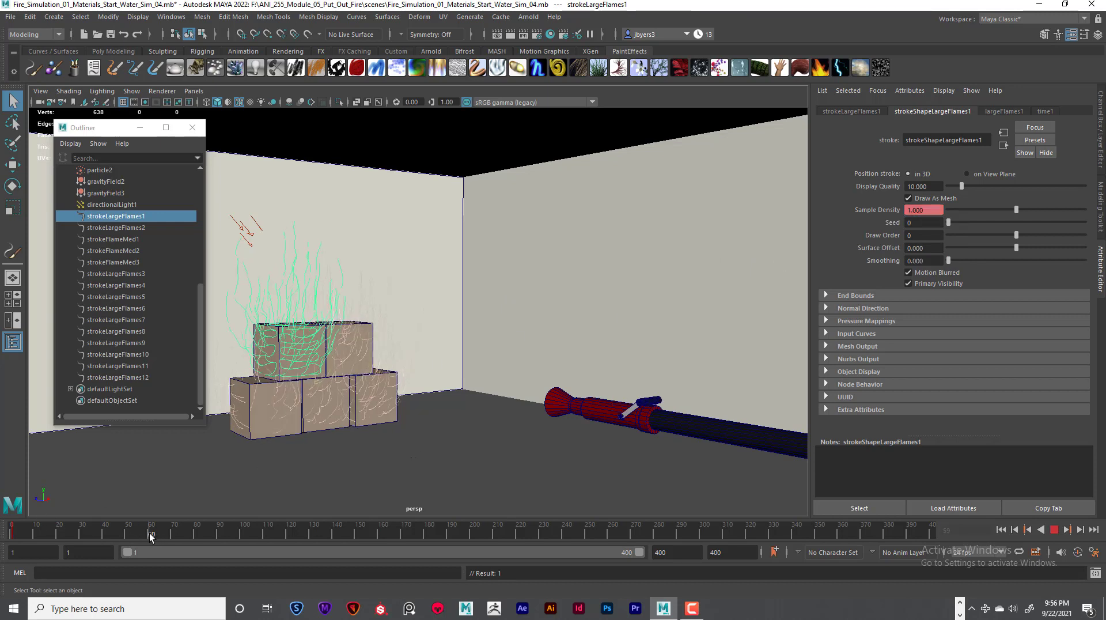
pyautogui.hotkey('alt', 'v')
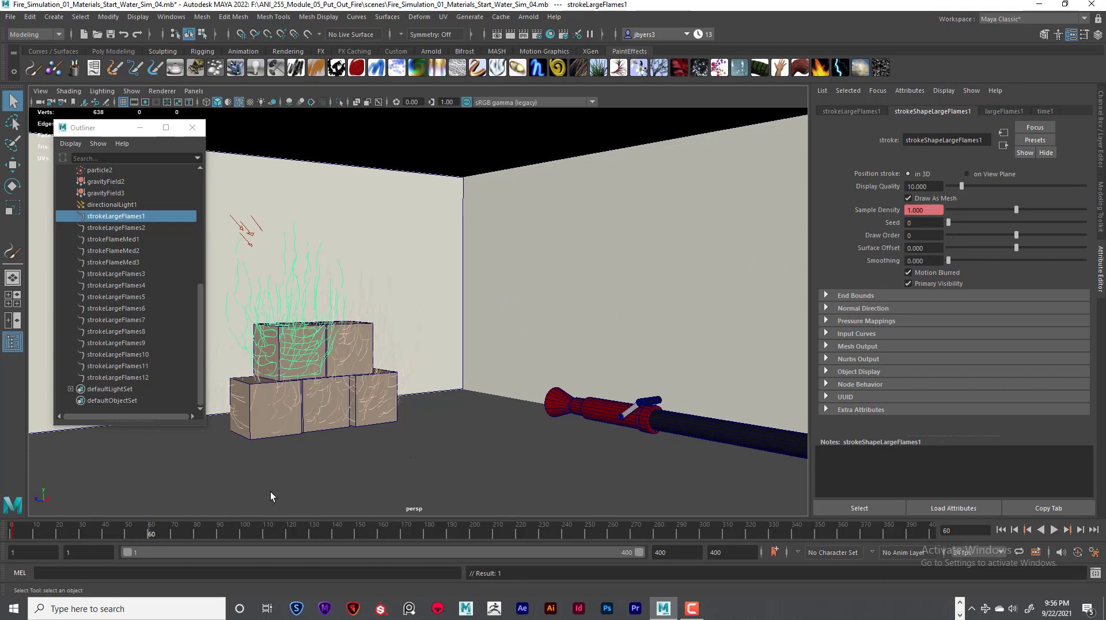
pyautogui.rightClick(877, 207)
pyautogui.click(896, 228)
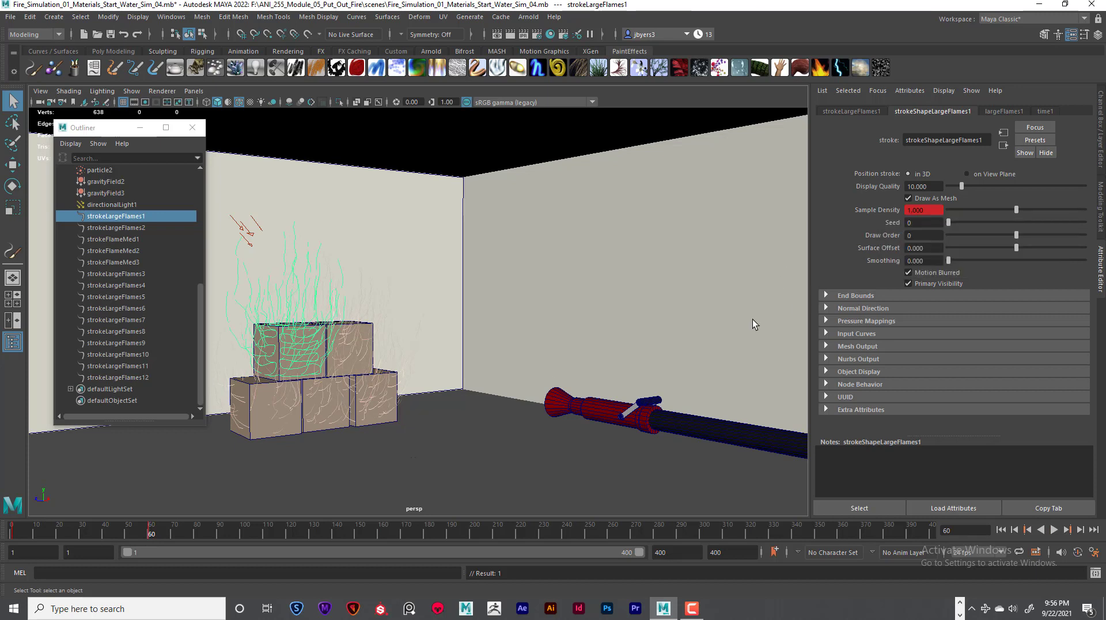
# Set the Sample Density of strokeLargeFlames1 to 0 at frame 150 and key it
pyautogui.click(315, 533)
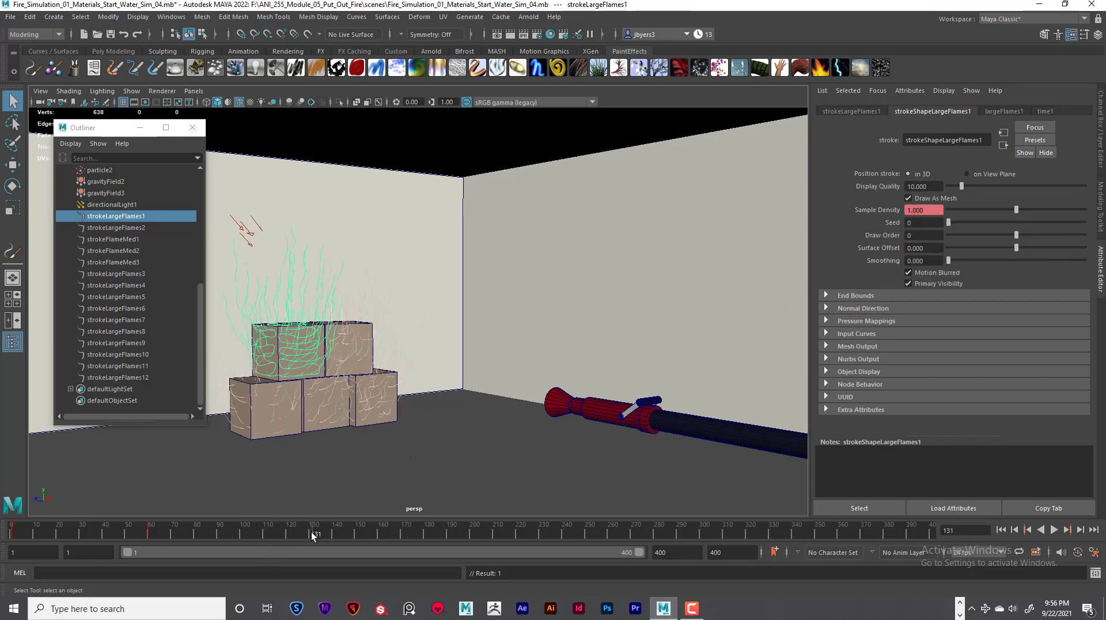
pyautogui.click(357, 534)
pyautogui.click(357, 535)
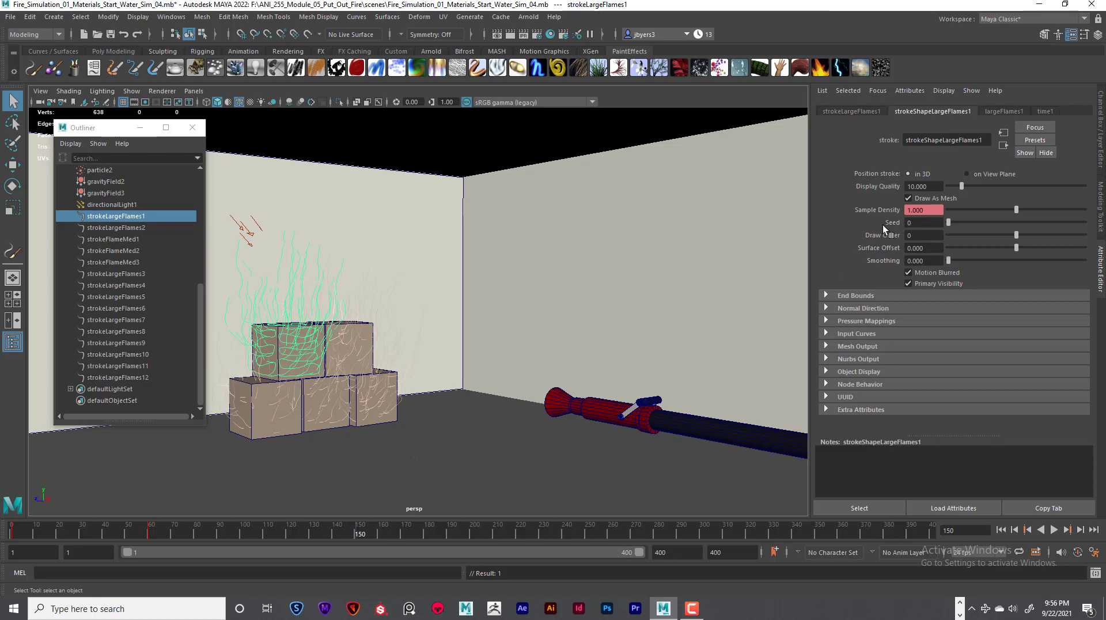
pyautogui.moveTo(928, 210); pyautogui.dragTo(905, 210)
pyautogui.write('0')
pyautogui.press('Return')
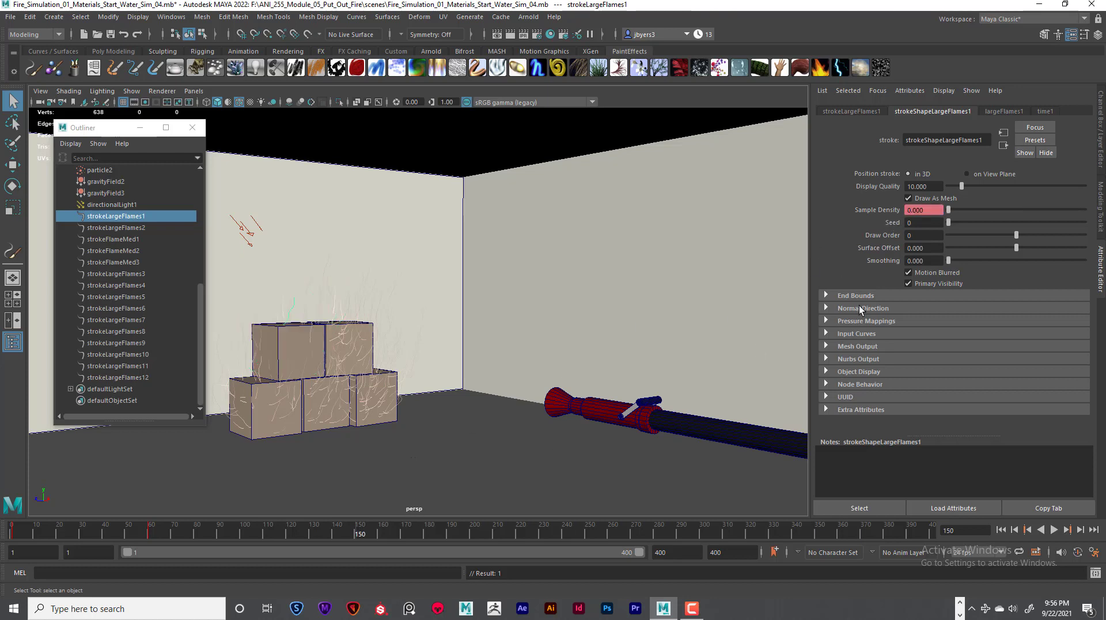
pyautogui.rightClick(865, 210)
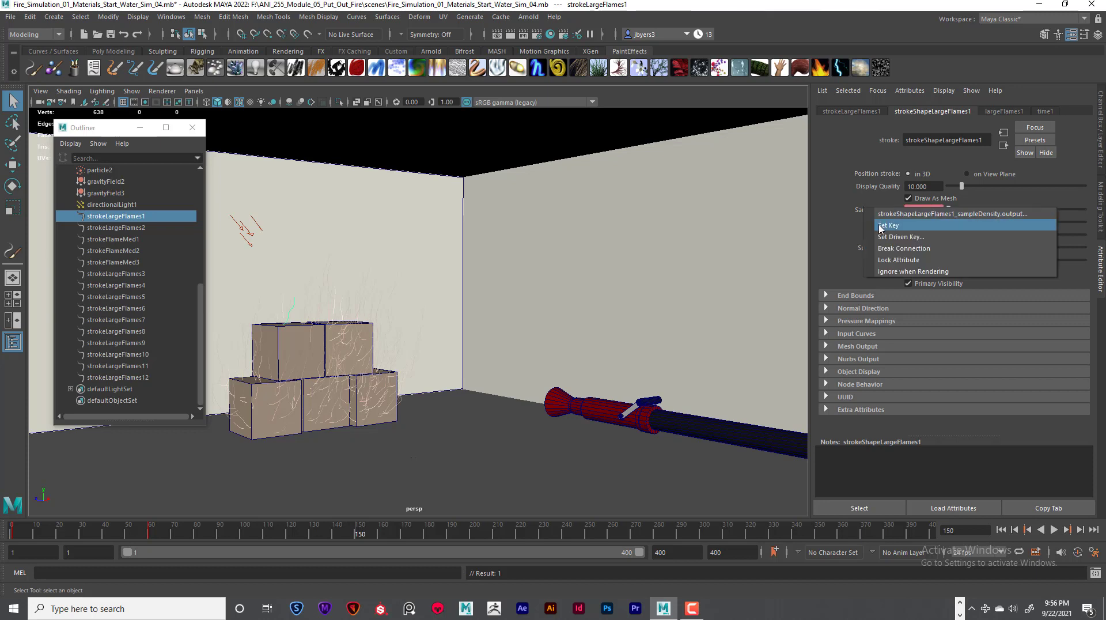
pyautogui.click(881, 226)
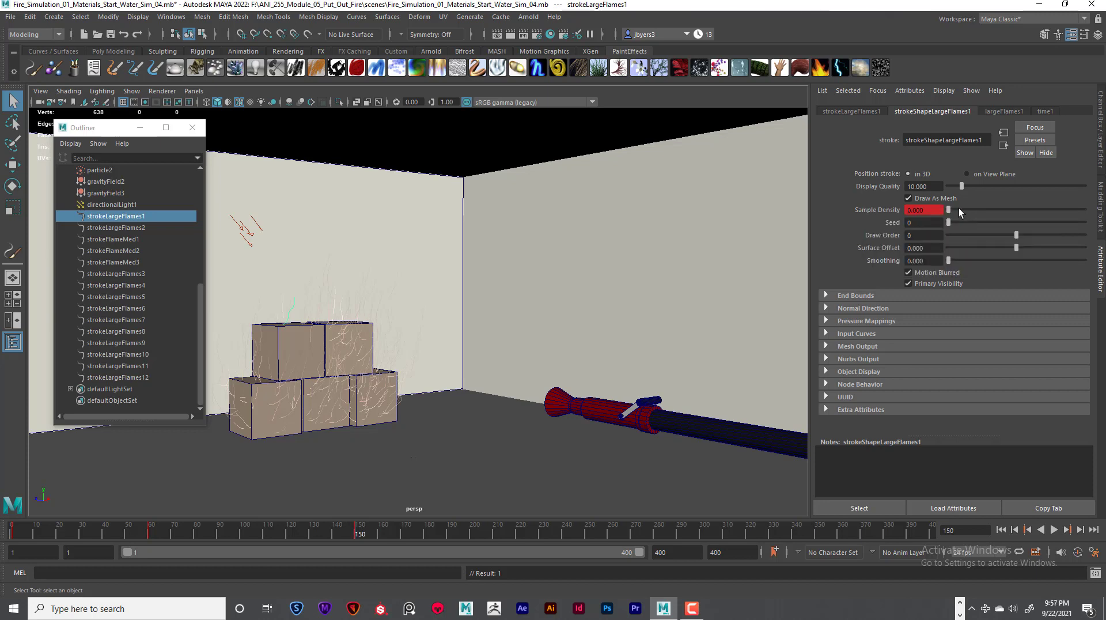
# Select strokeLargeFlames2 and set keys on its Sample Density at frames 1 and 60
pyautogui.click(138, 229)
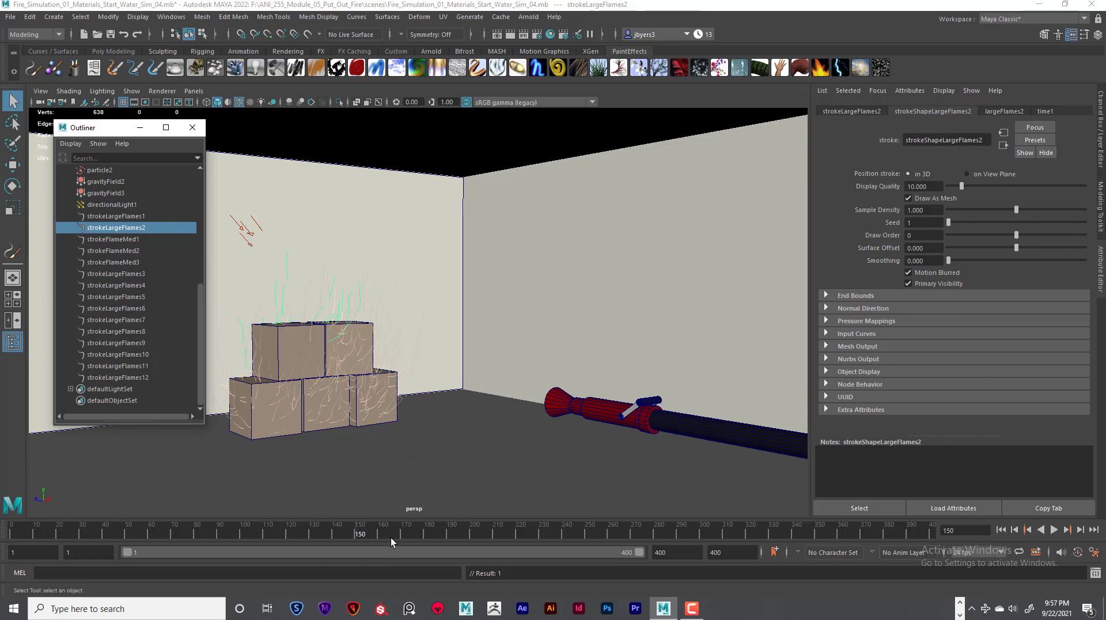
pyautogui.moveTo(358, 533); pyautogui.dragTo(14, 534)
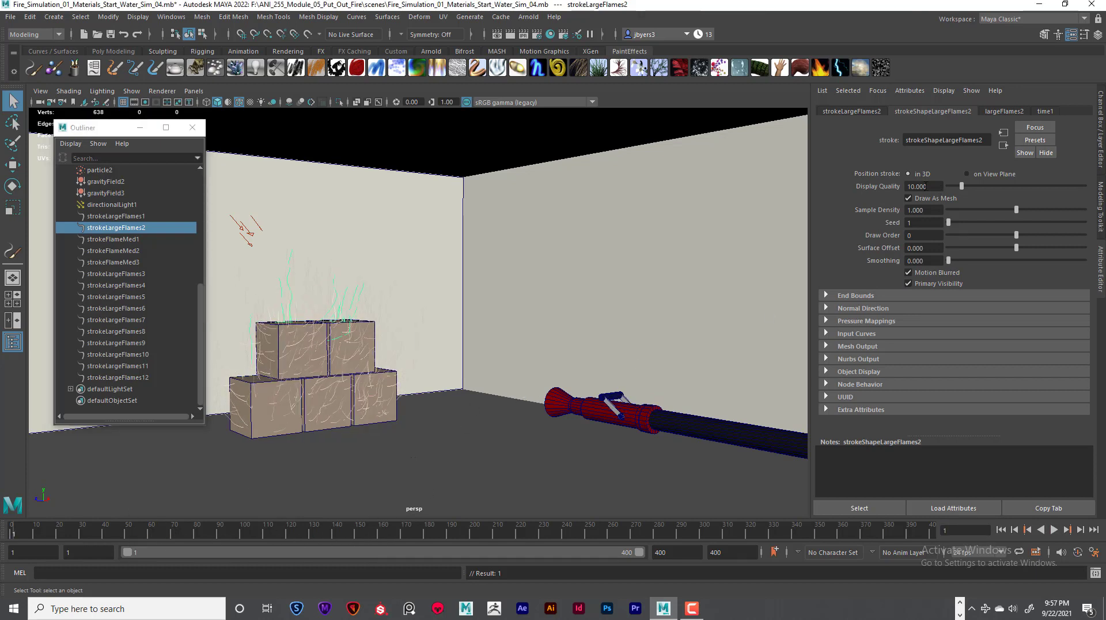
pyautogui.rightClick(869, 209)
pyautogui.click(899, 225)
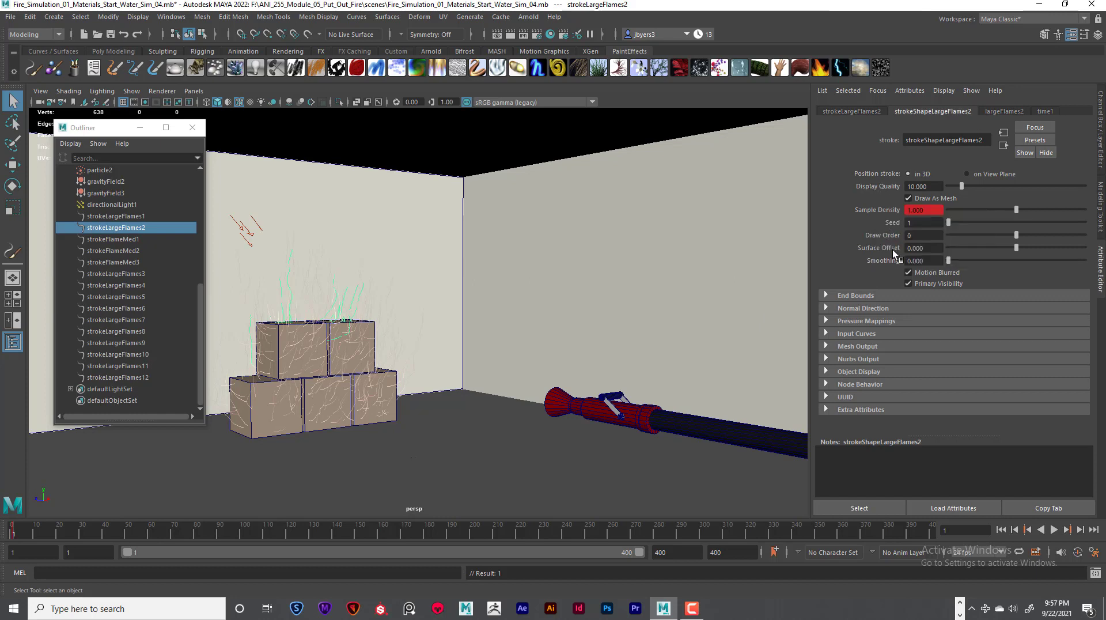
pyautogui.click(148, 534)
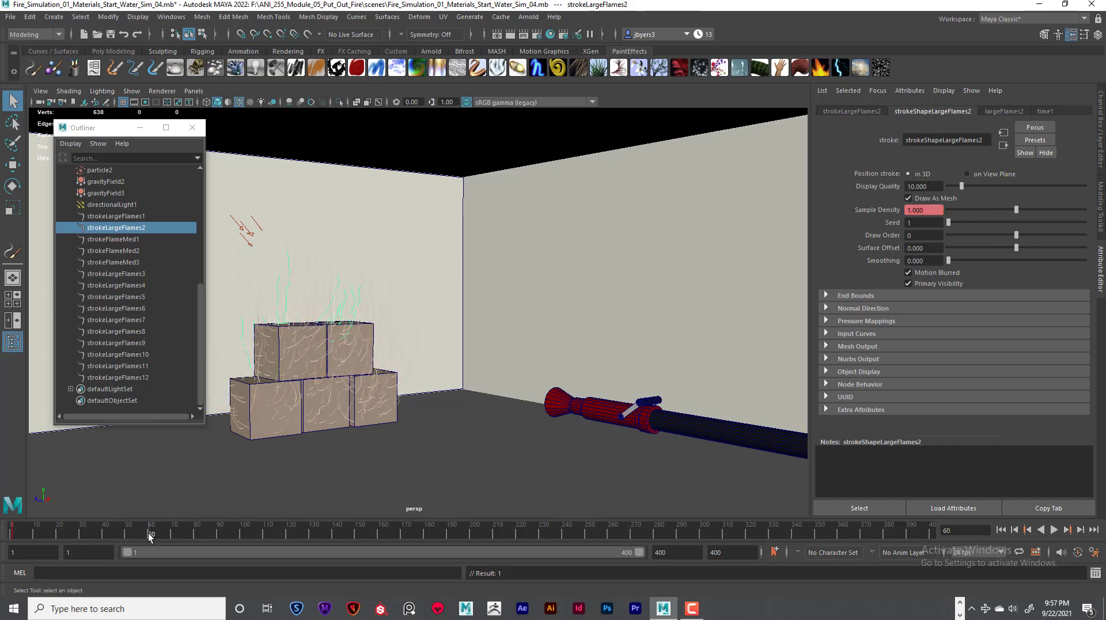
pyautogui.rightClick(872, 210)
pyautogui.click(900, 225)
# Move to frame 150, set the Sample Density of strokeLargeFlames2 to 0 and key it
pyautogui.hotkey('alt', 'v')
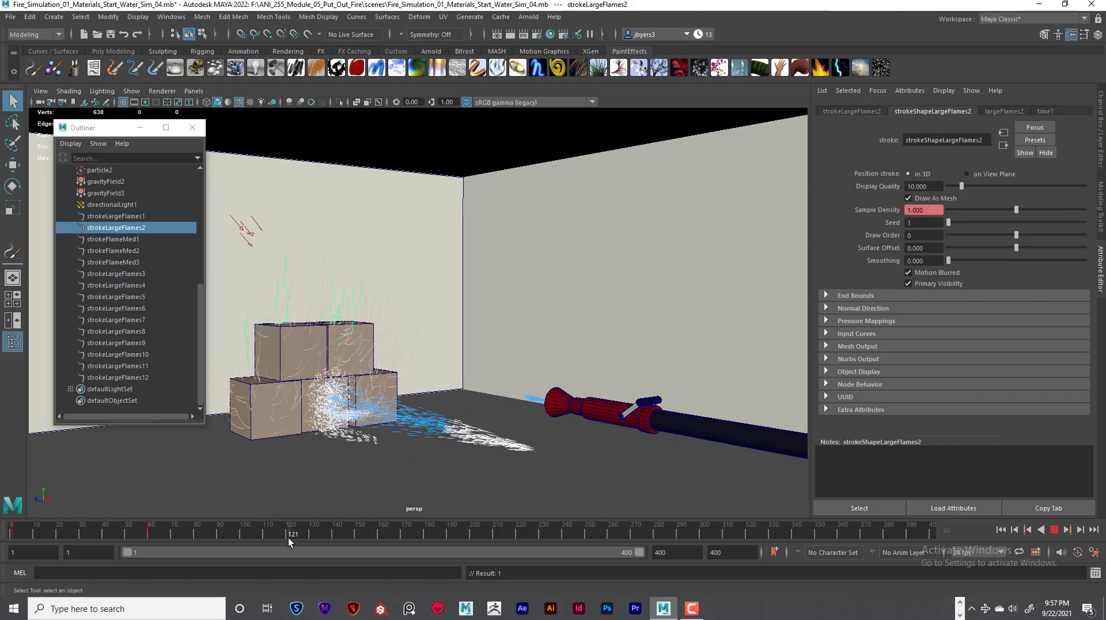
pyautogui.hotkey('alt', 'v')
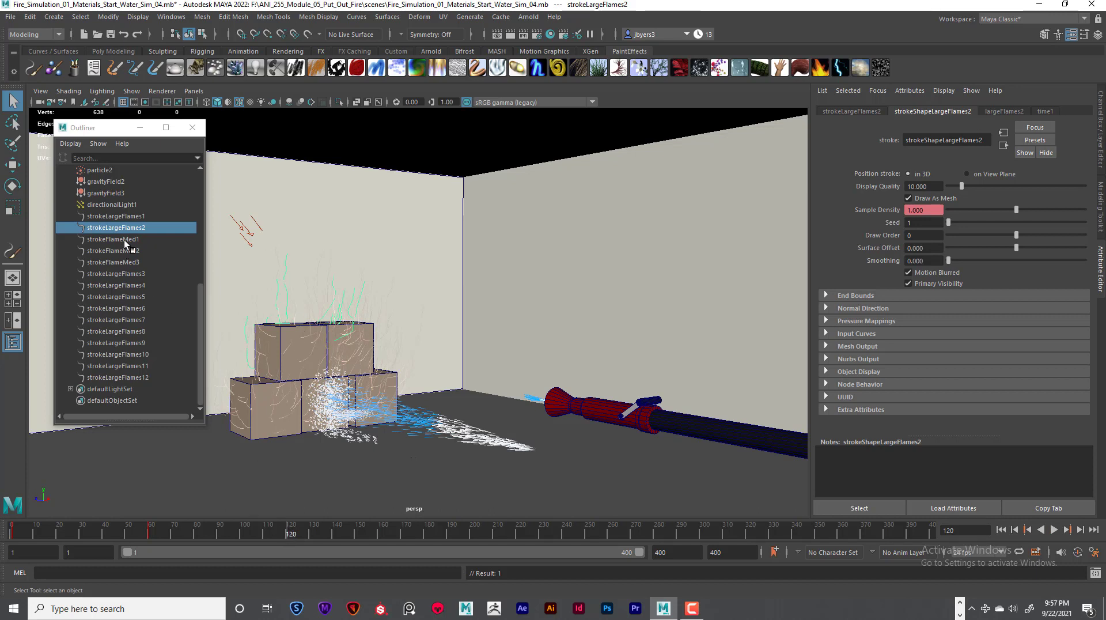
pyautogui.click(123, 215)
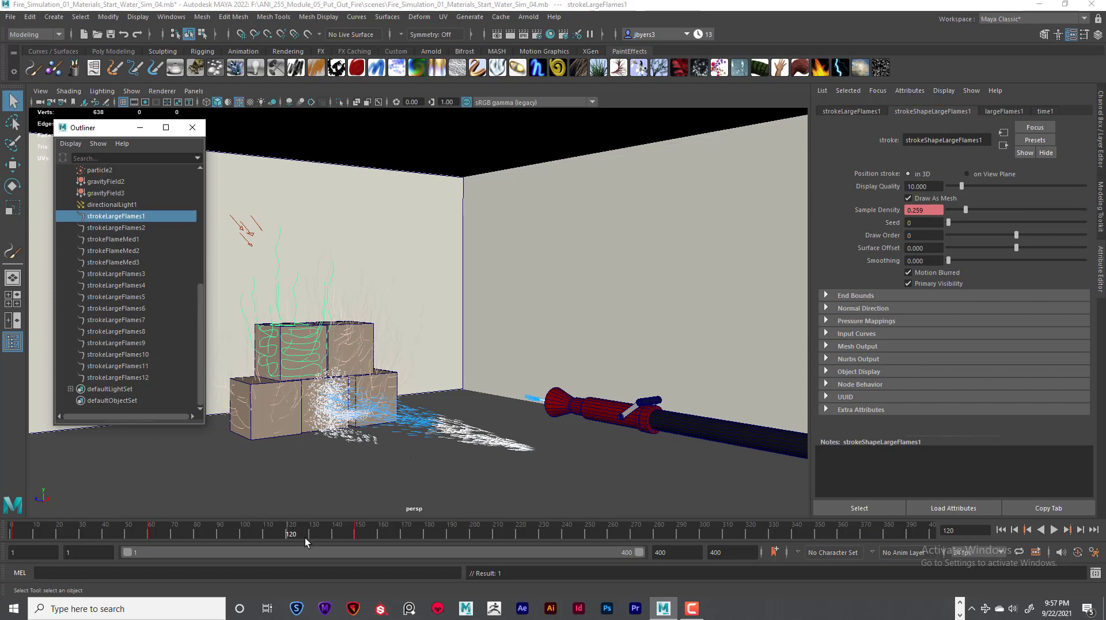
pyautogui.moveTo(285, 531); pyautogui.dragTo(355, 541)
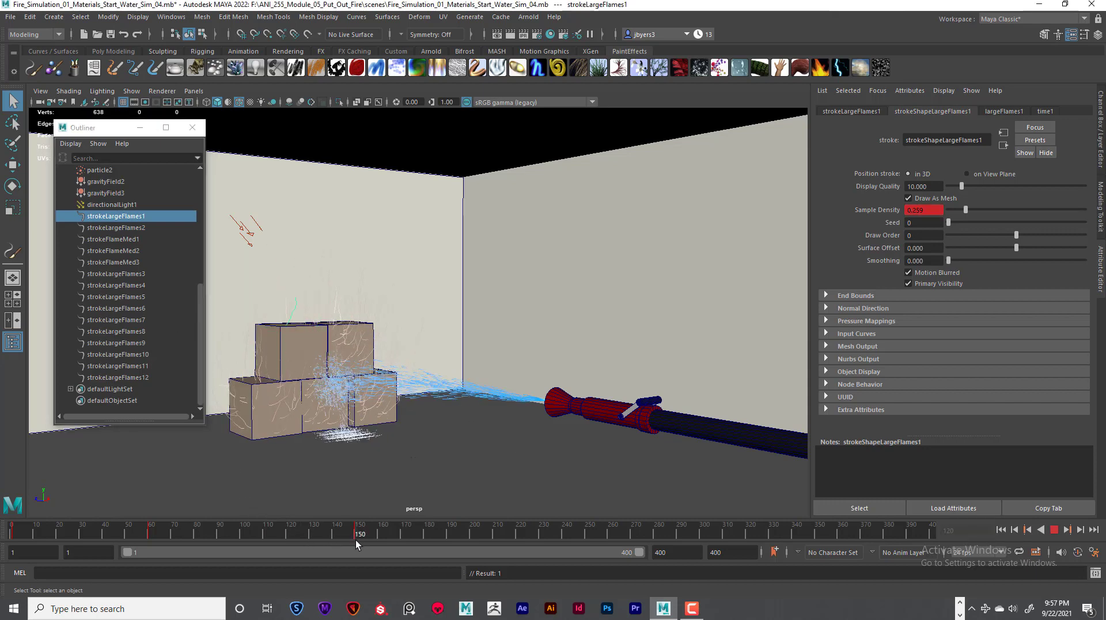
pyautogui.click(139, 227)
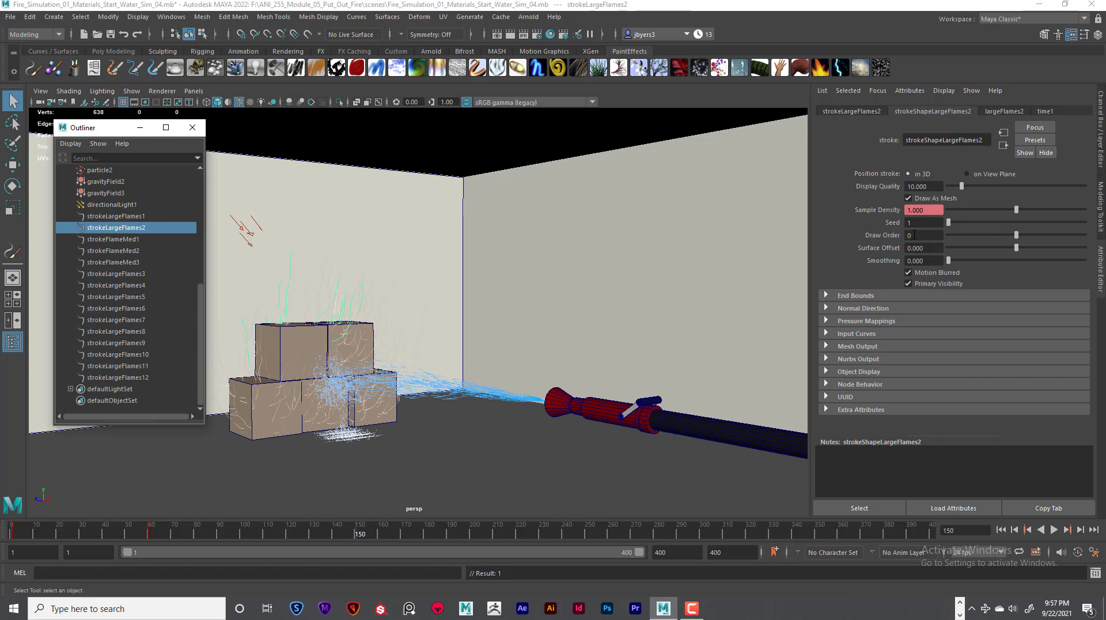
pyautogui.click(929, 210)
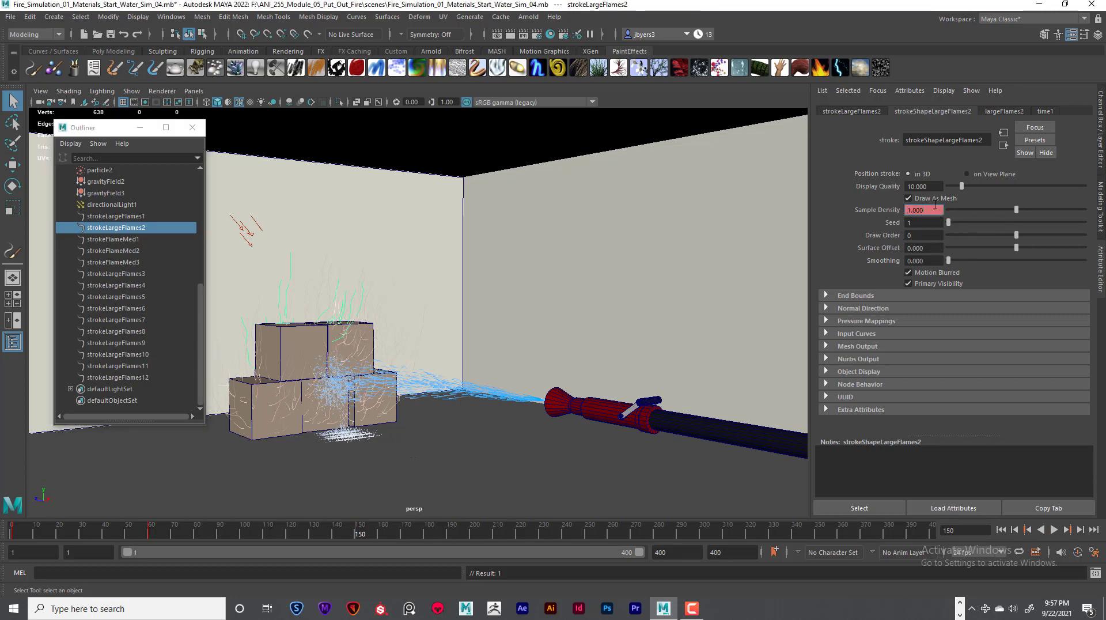
pyautogui.moveTo(935, 205); pyautogui.dragTo(903, 212)
pyautogui.write('0')
pyautogui.press('Return')
pyautogui.rightClick(869, 209)
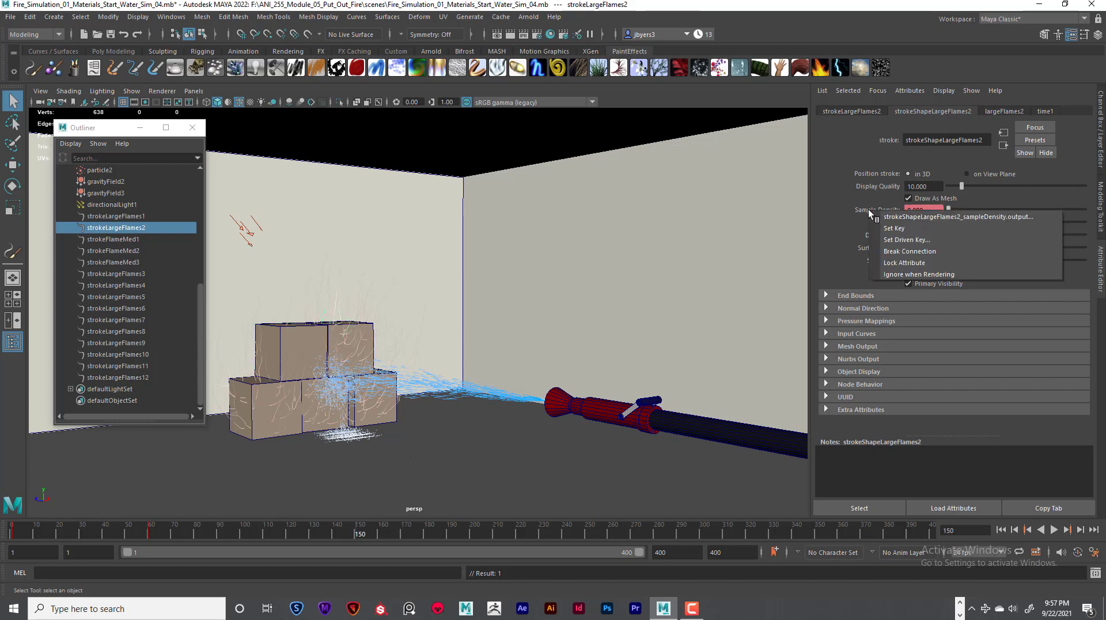
pyautogui.click(899, 227)
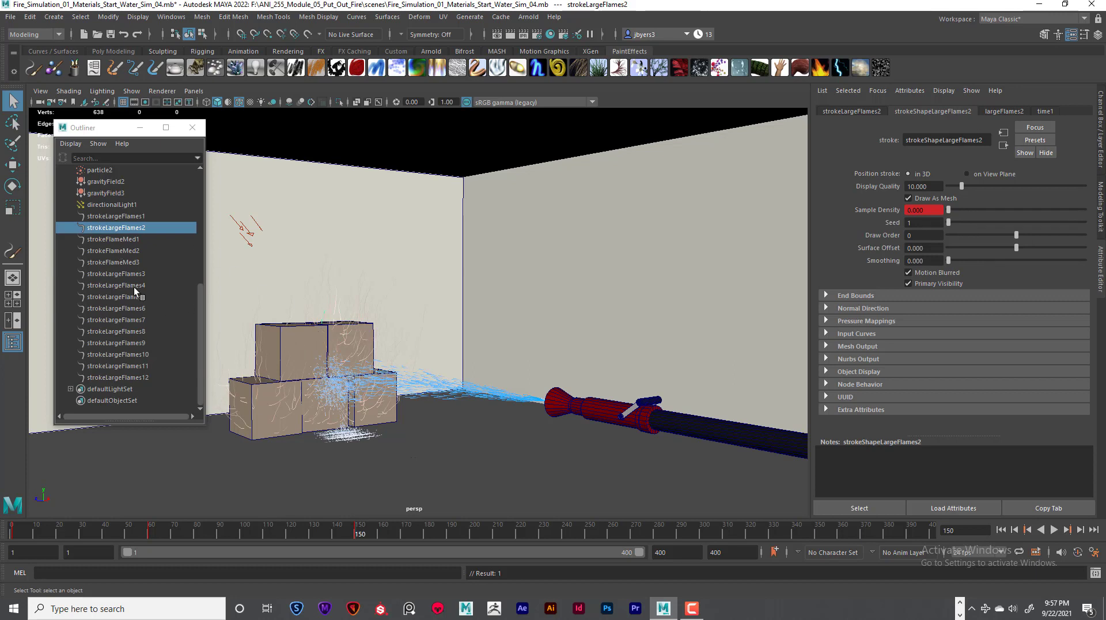
# Select strokeLargeFlames1 and set a key on the Global Scale of its largeFlames1 brush at frame 1
pyautogui.click(119, 215)
pyautogui.click(122, 228)
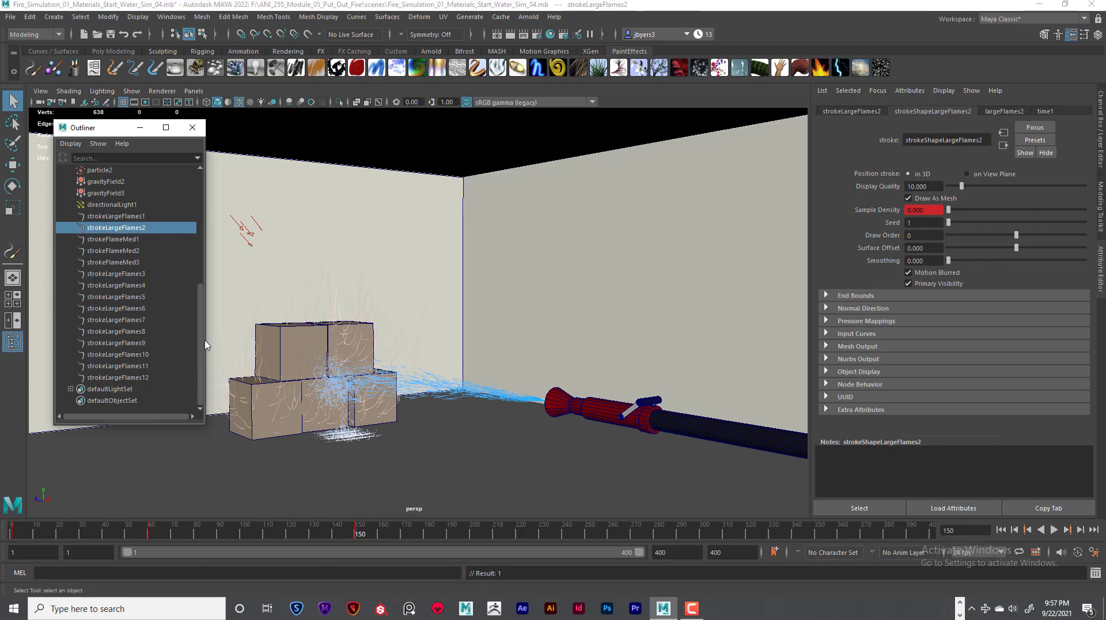
pyautogui.click(116, 215)
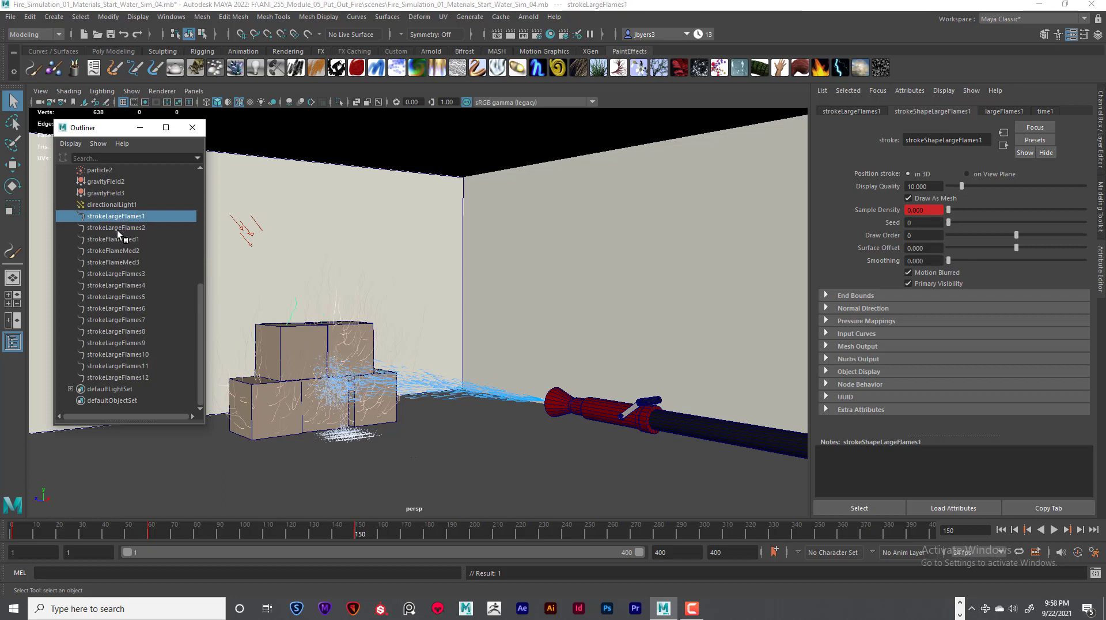
pyautogui.click(119, 227)
pyautogui.click(118, 216)
pyautogui.click(1005, 113)
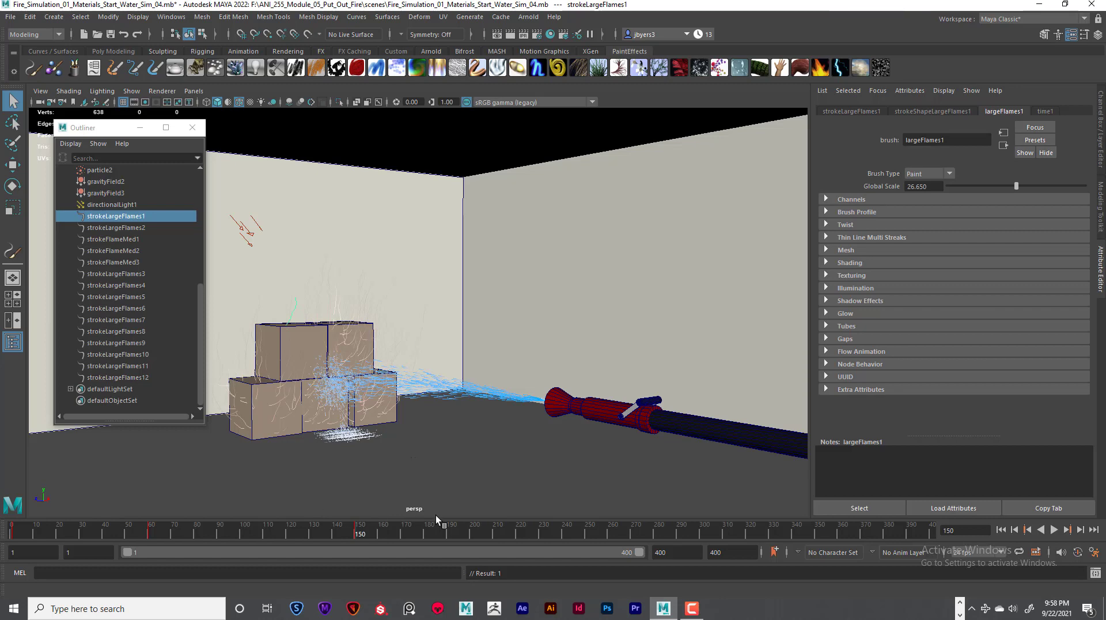
pyautogui.moveTo(355, 535); pyautogui.dragTo(13, 534)
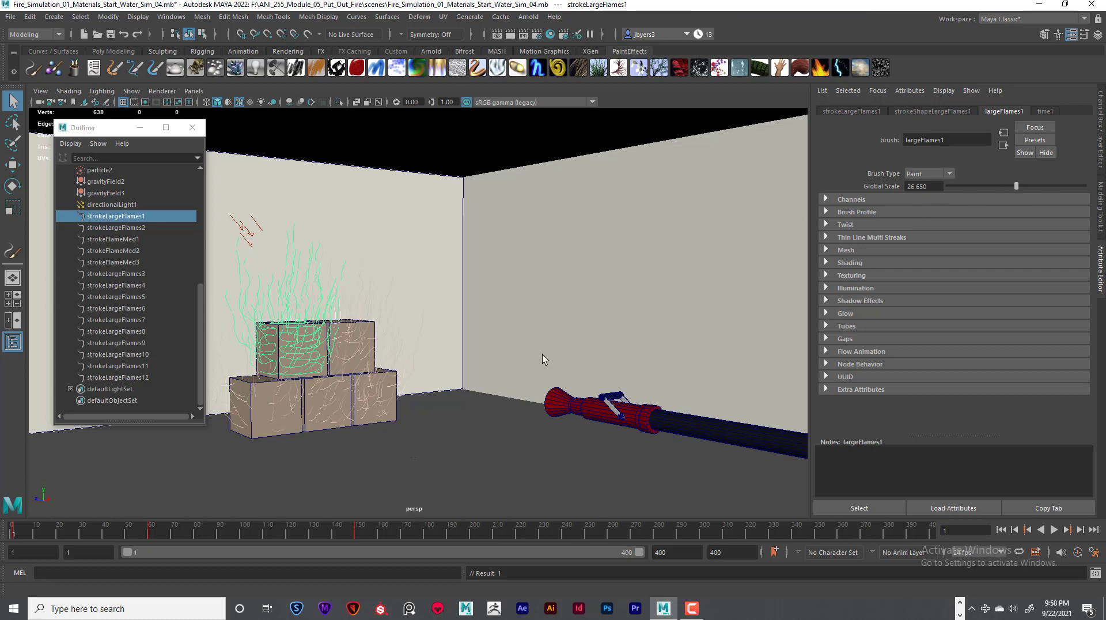
pyautogui.rightClick(871, 185)
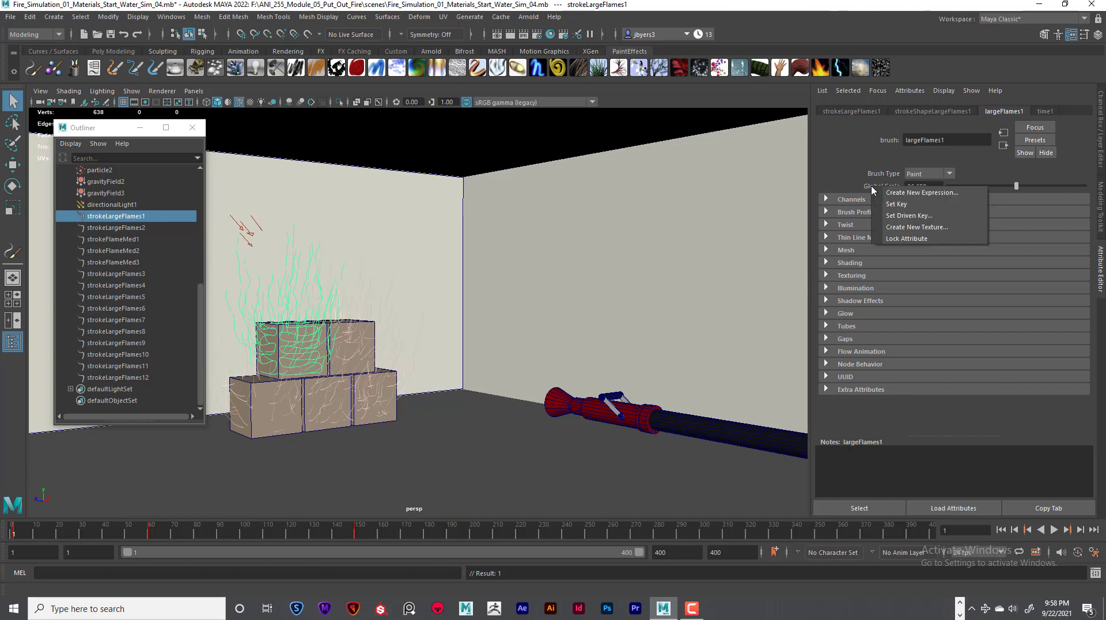
pyautogui.click(888, 203)
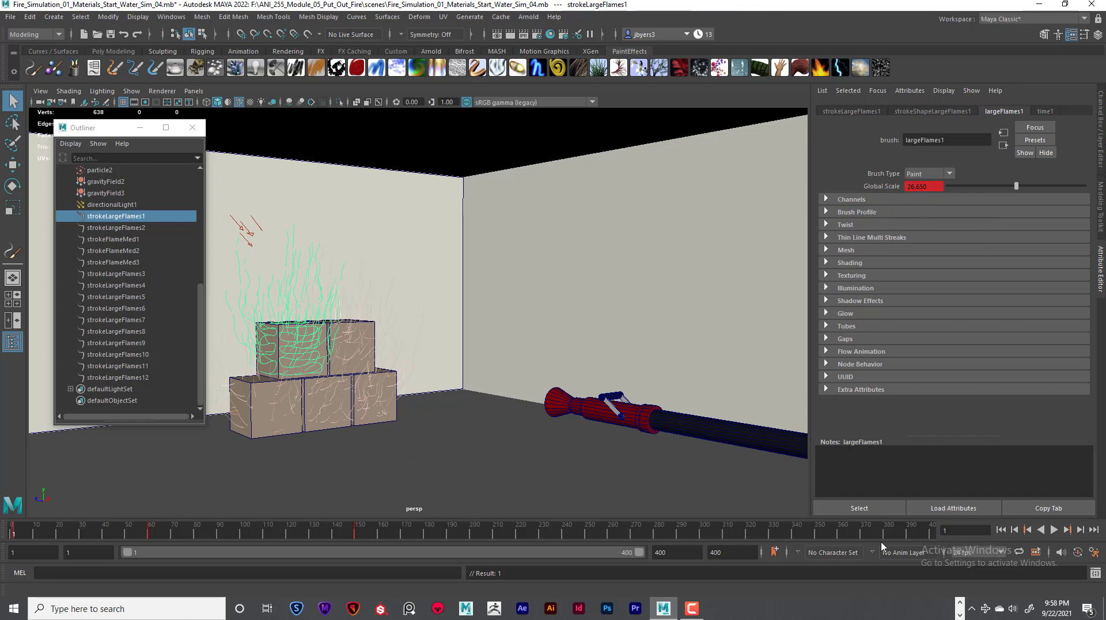
# Set a key on the Global Scale of the largeFlames1 brush at frame 60
pyautogui.click(1067, 530)
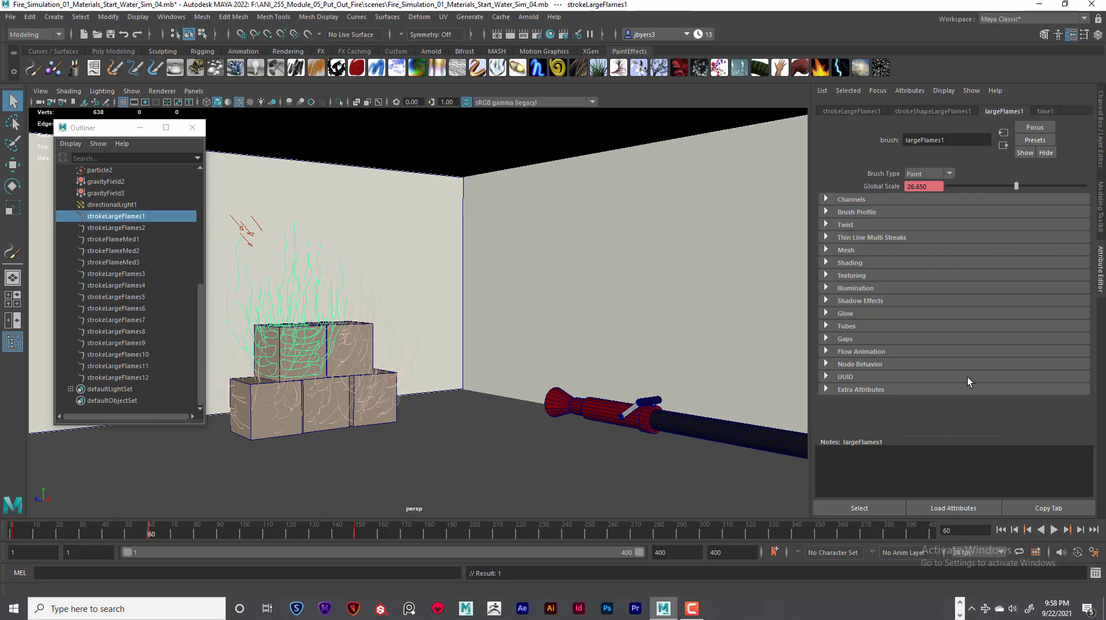
pyautogui.rightClick(880, 185)
pyautogui.click(899, 203)
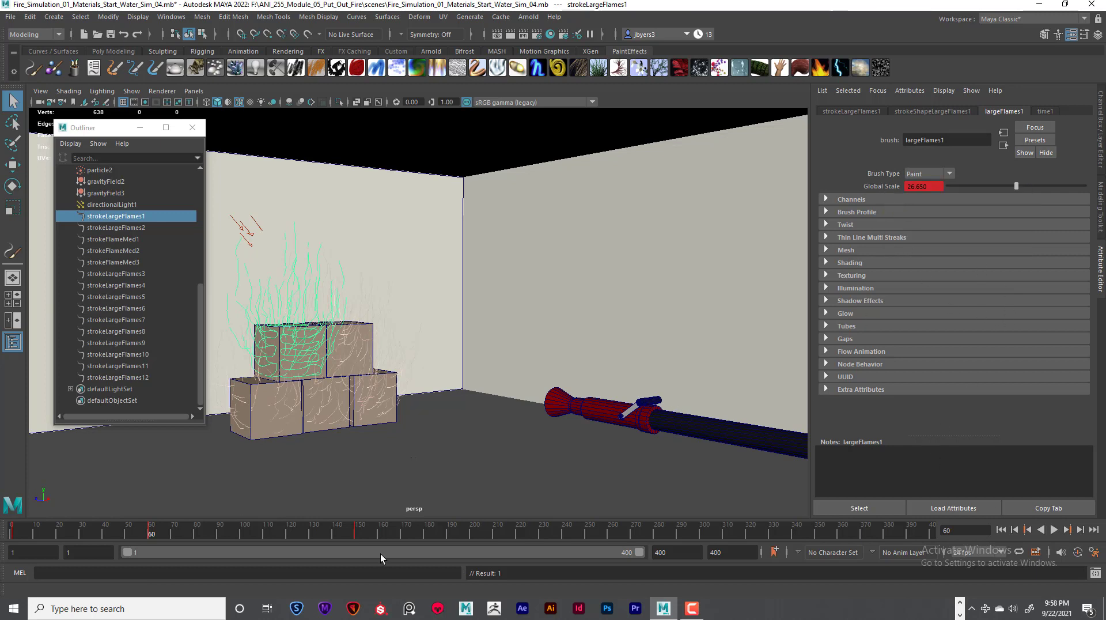
# Set the Global Scale of the largeFlames1 brush to 0 at frame 150 and key it
pyautogui.click(1068, 530)
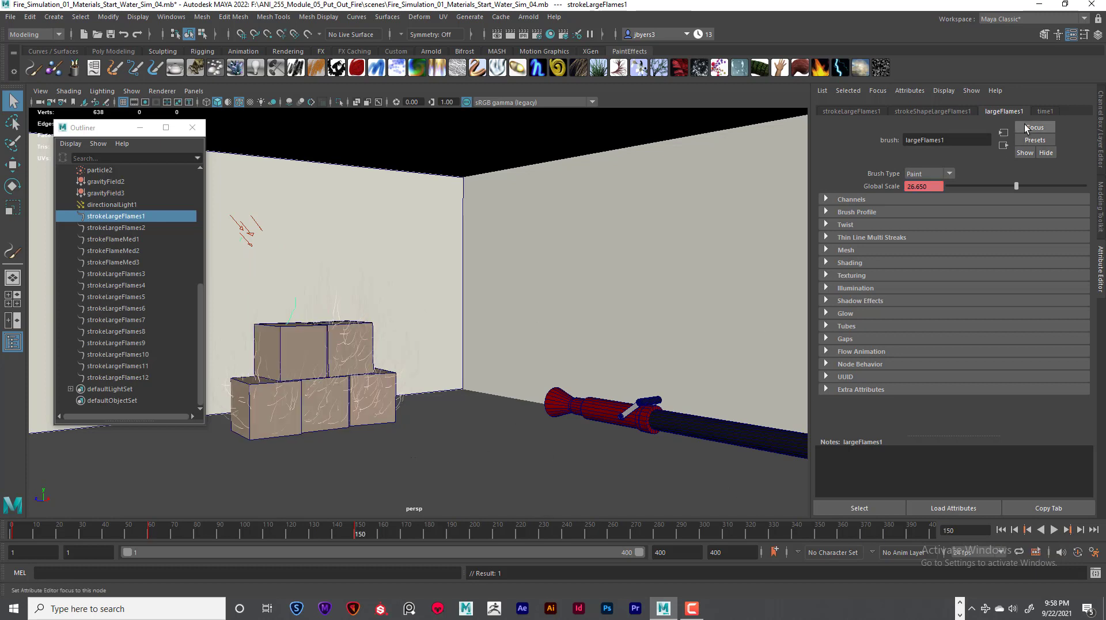
pyautogui.doubleClick(921, 188)
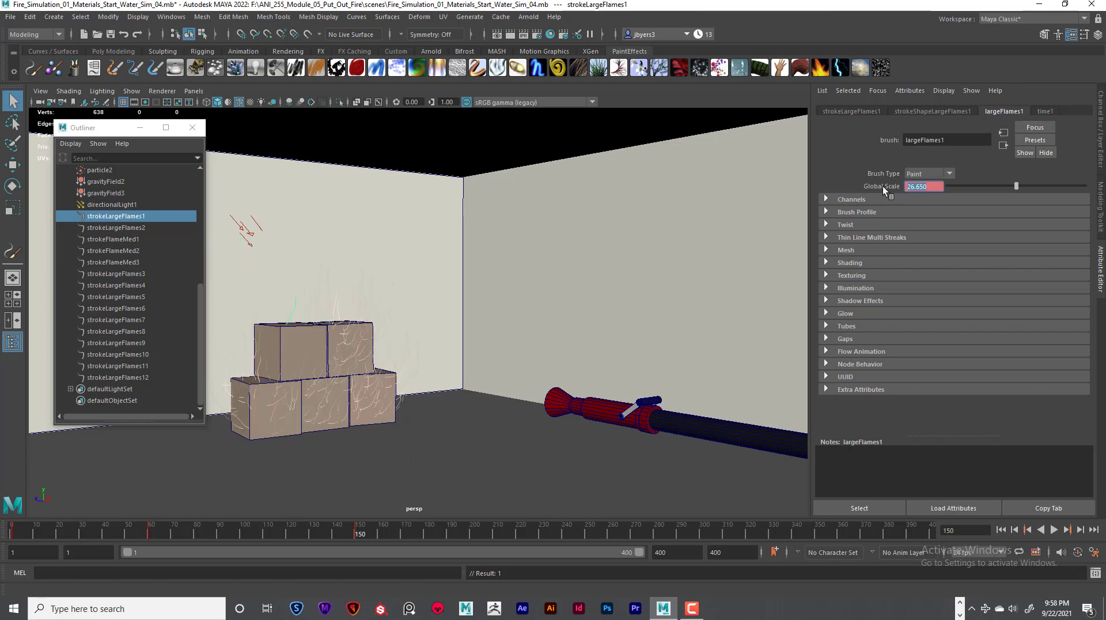
pyautogui.write('0')
pyautogui.press('Return')
pyautogui.rightClick(884, 186)
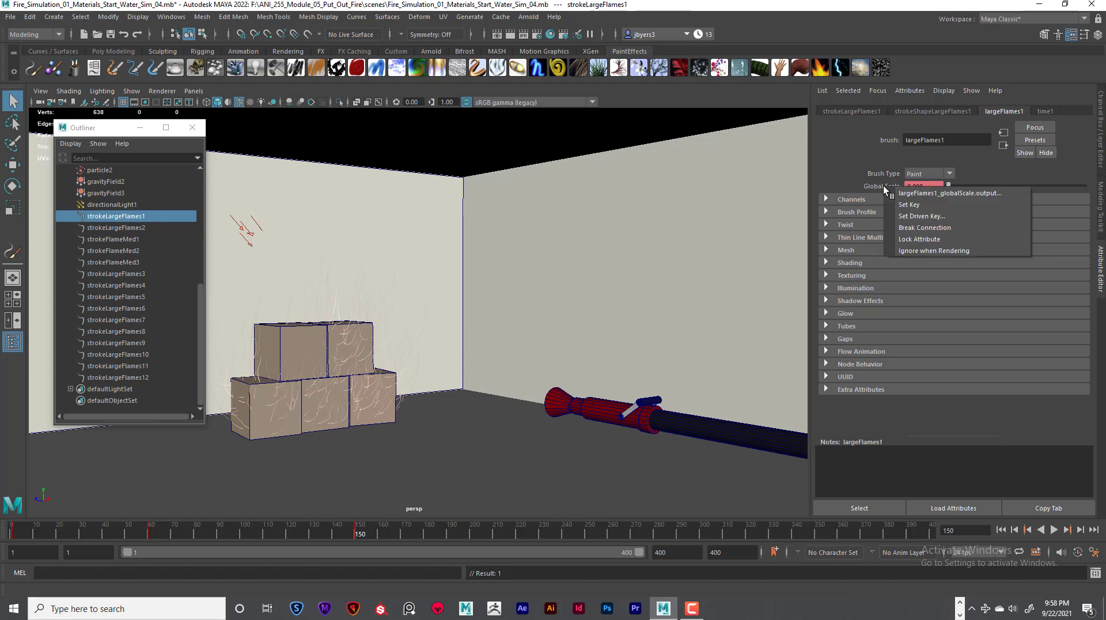
pyautogui.click(901, 206)
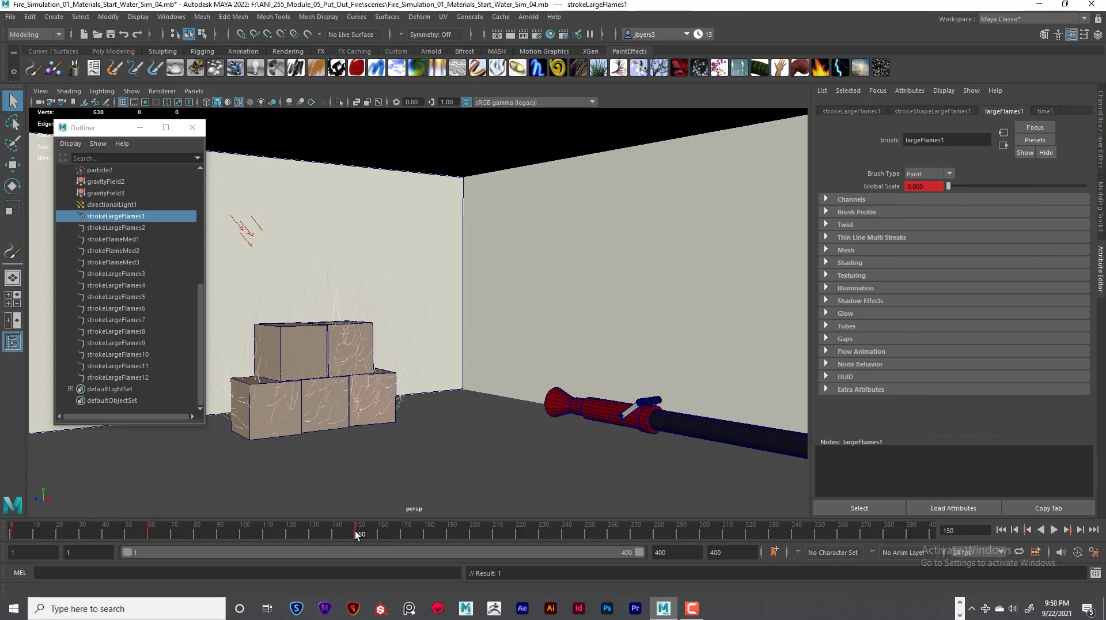
# Play the simulation from frame 1 to check the strokeLargeFlames1 fade, moving the Outliner aside, and return to the first frame
pyautogui.hotkey('alt', 'shift', 'v')
pyautogui.hotkey('alt', 'v')
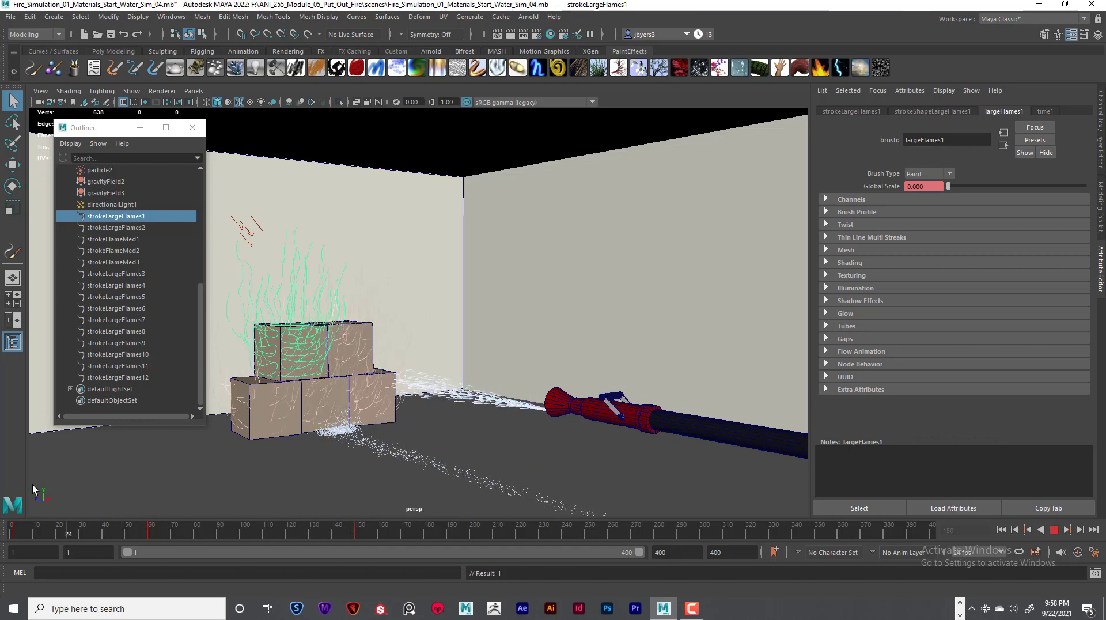
pyautogui.hotkey('alt', 'v')
pyautogui.hotkey('alt', 'shift', 'v')
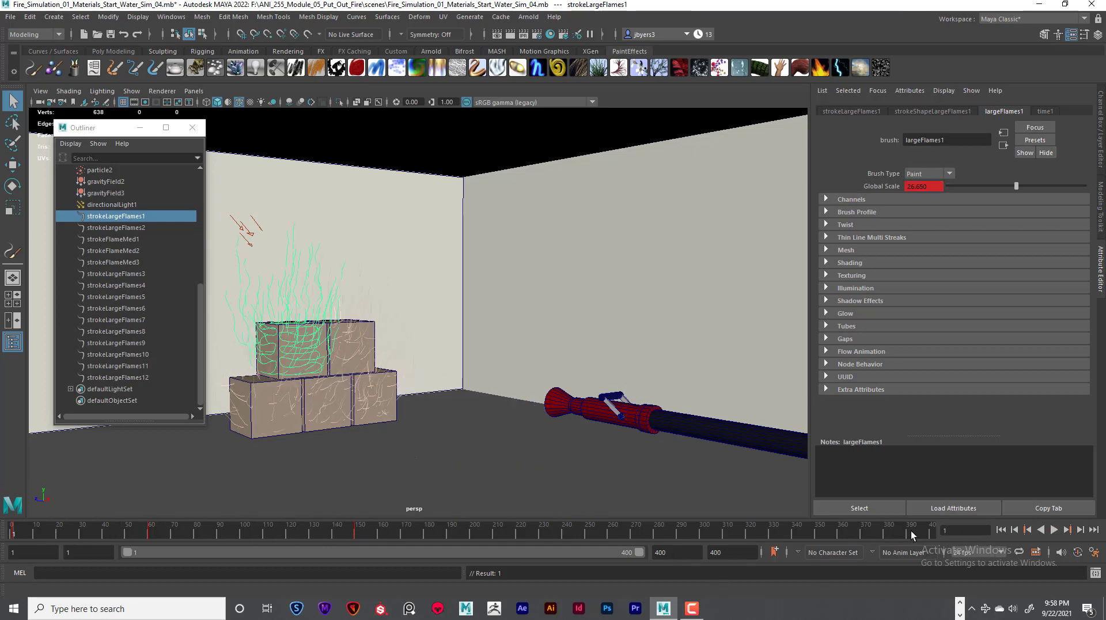
pyautogui.click(1054, 530)
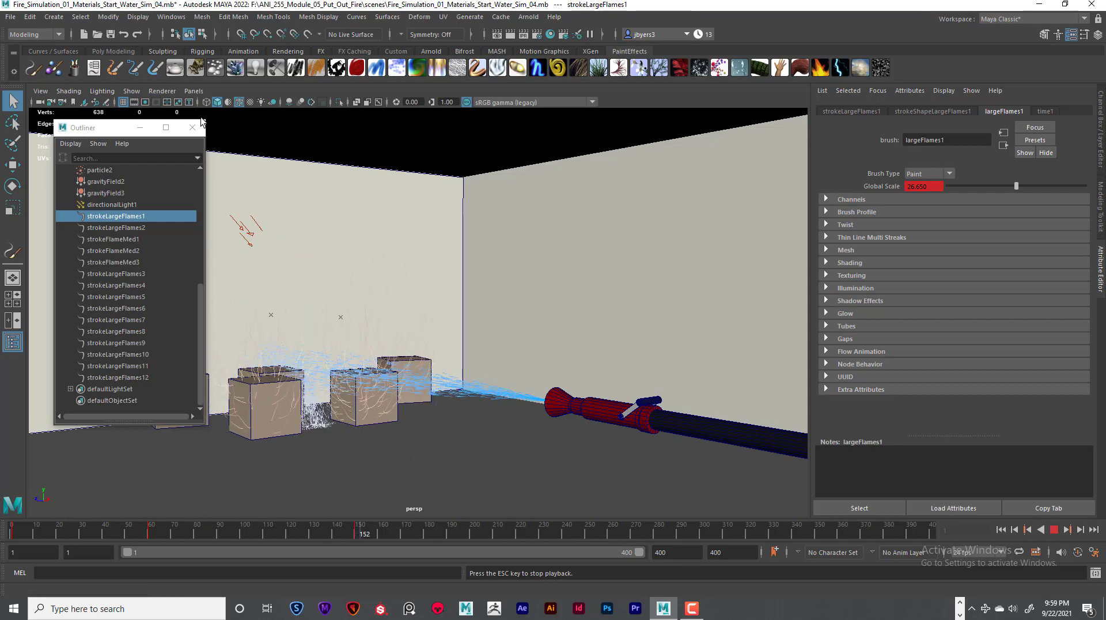
pyautogui.moveTo(109, 125); pyautogui.dragTo(85, 66)
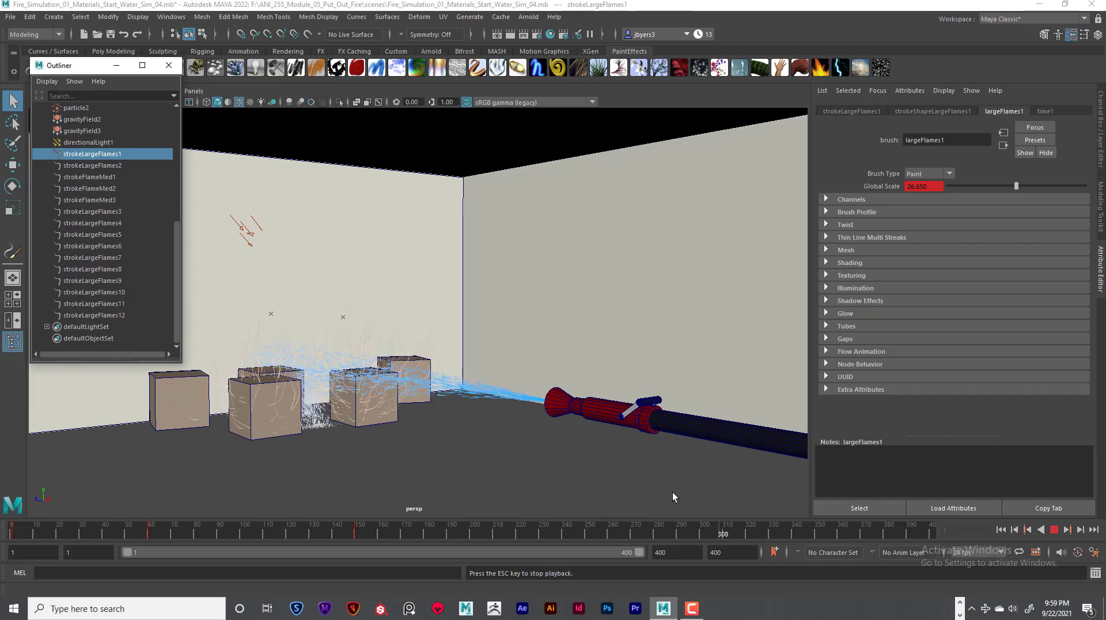
pyautogui.click(1055, 529)
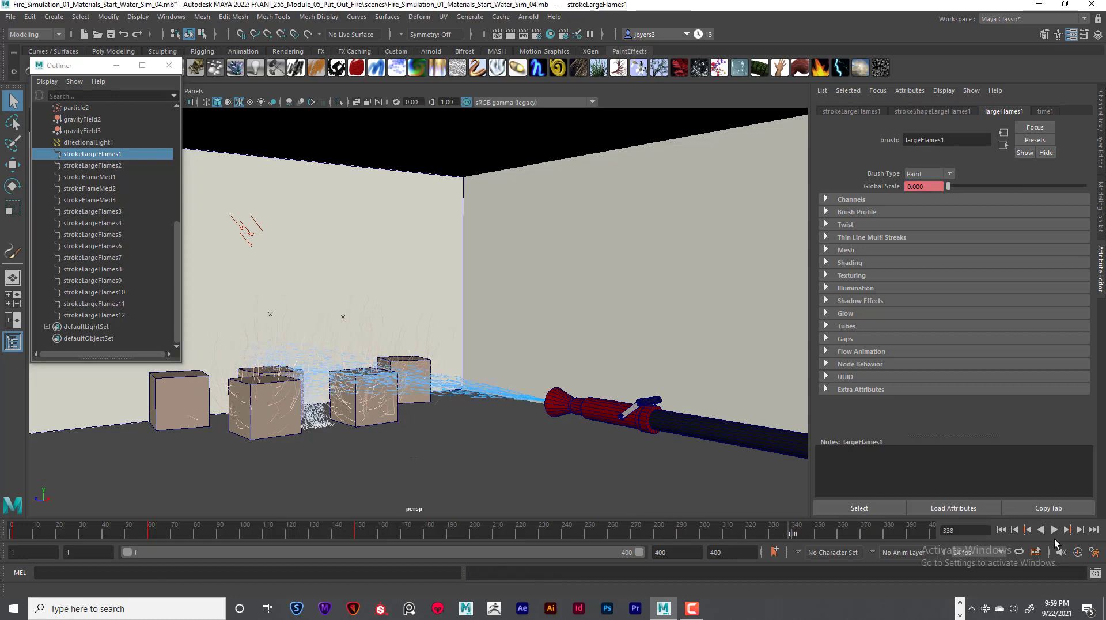
pyautogui.click(1001, 530)
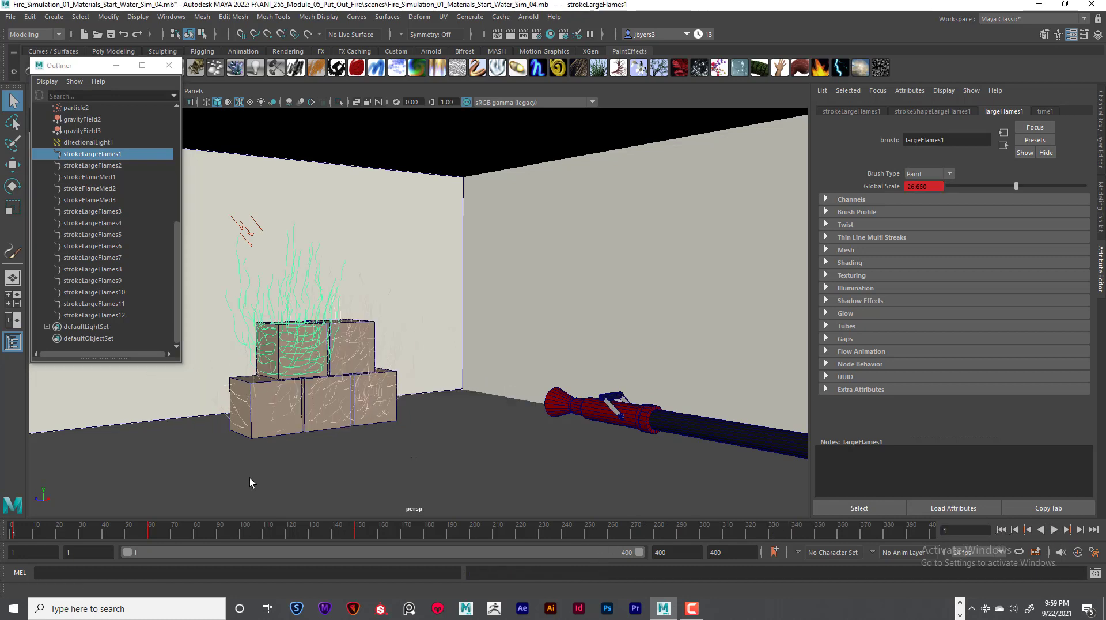
# Select the strokes from strokeLargeFlames2 to strokeLargeFlames5 one after another to examine which flames each one controls
pyautogui.click(67, 163)
pyautogui.click(78, 177)
pyautogui.click(83, 188)
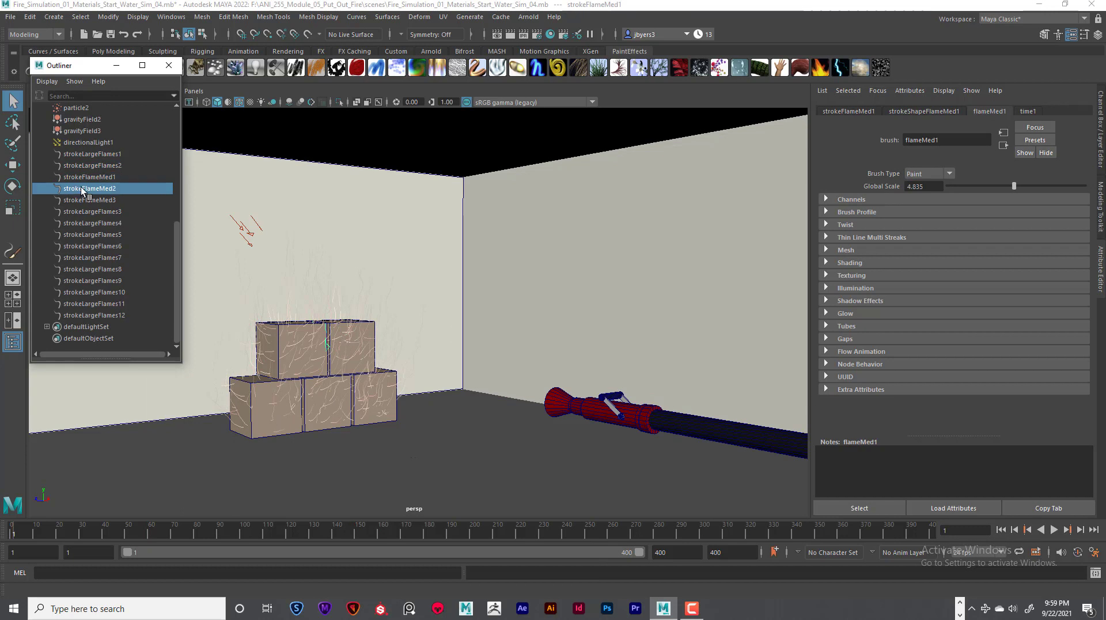
pyautogui.click(89, 200)
pyautogui.click(85, 213)
pyautogui.click(85, 223)
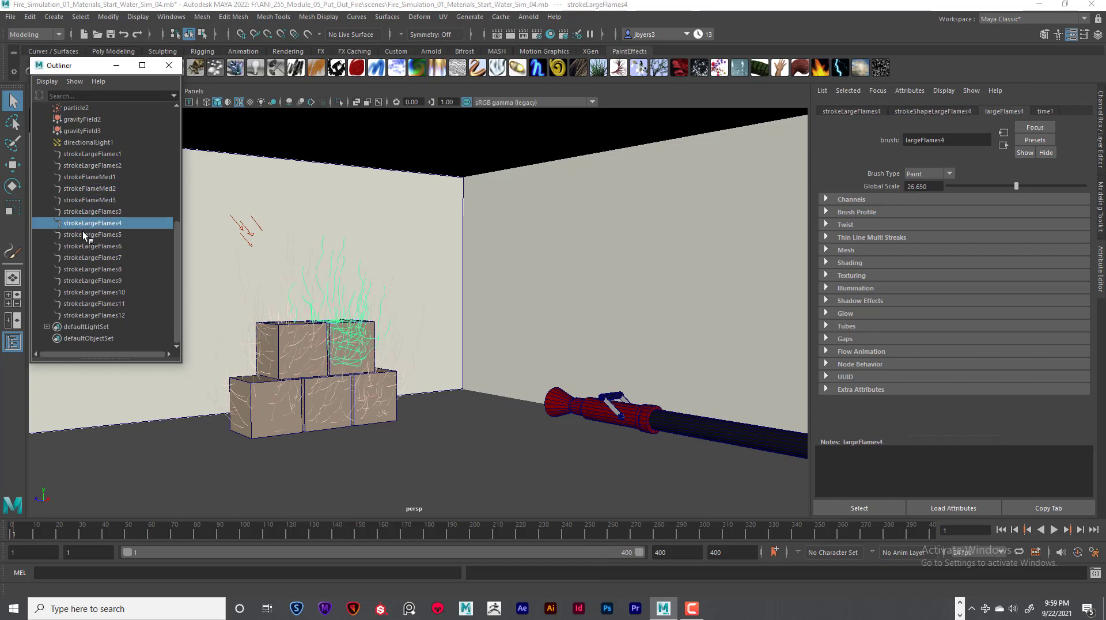
pyautogui.click(82, 233)
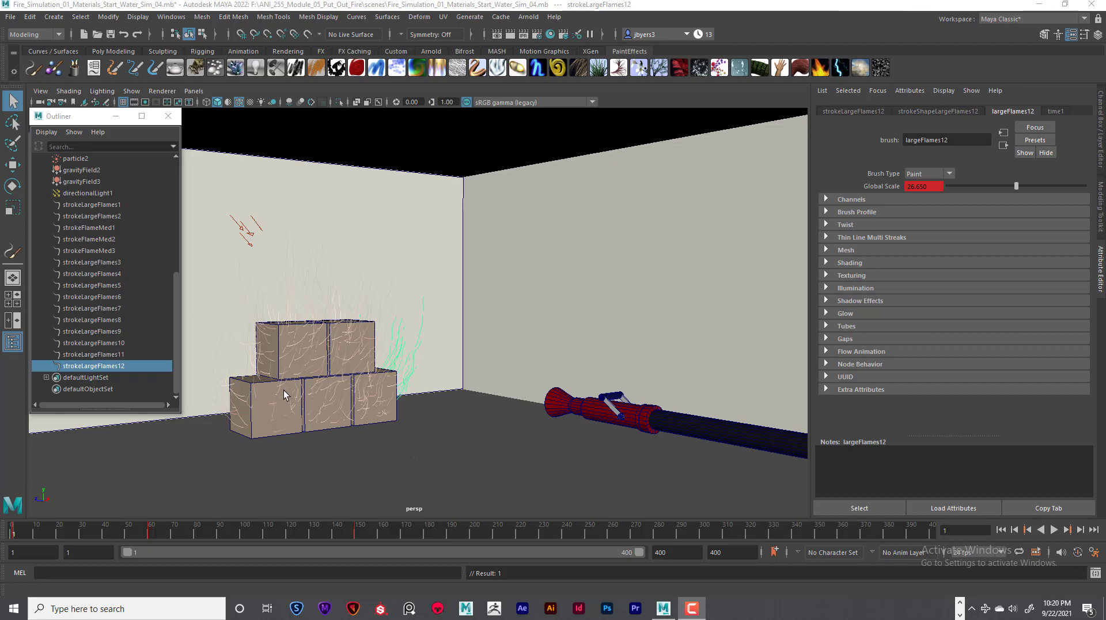
# Review the keyed Sample Density and brush Global Scale of strokeLargeFlames12
pyautogui.click(929, 112)
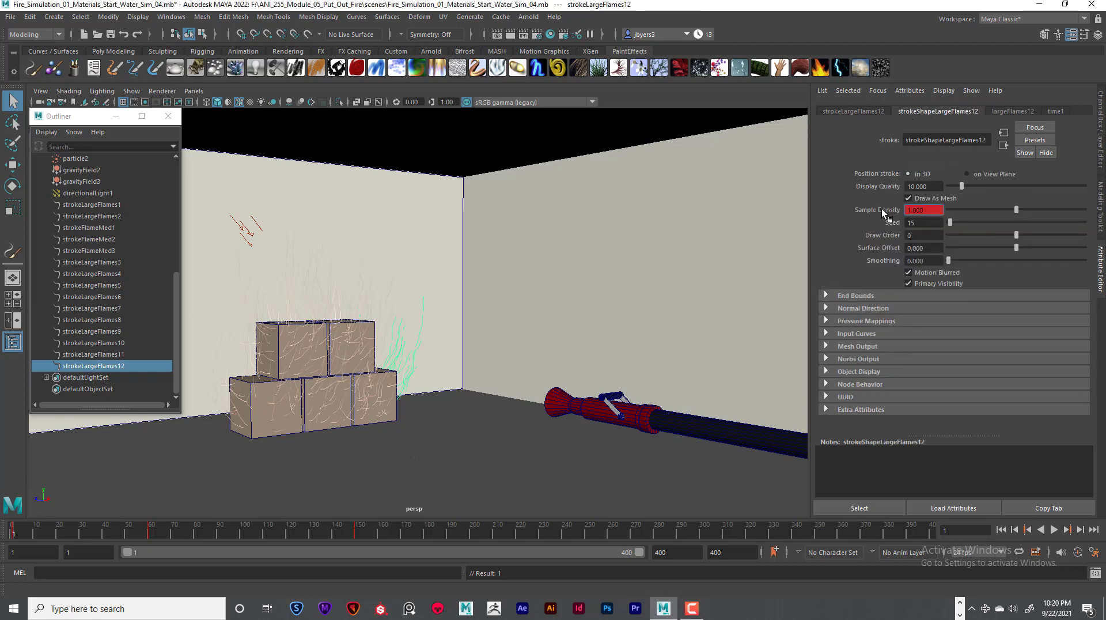
pyautogui.click(1003, 112)
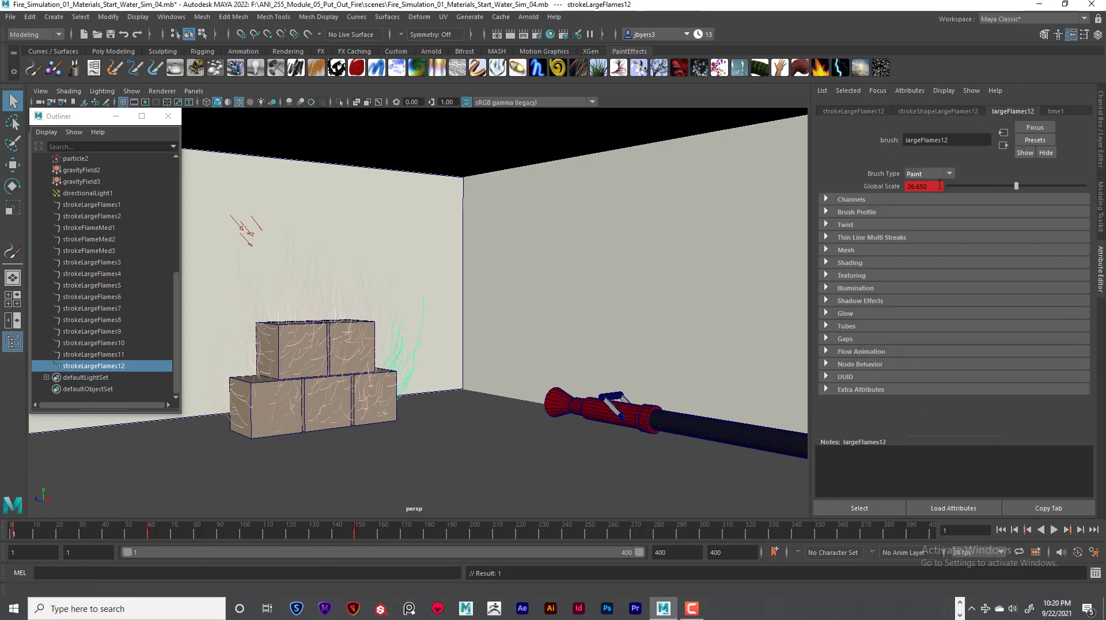
pyautogui.click(953, 112)
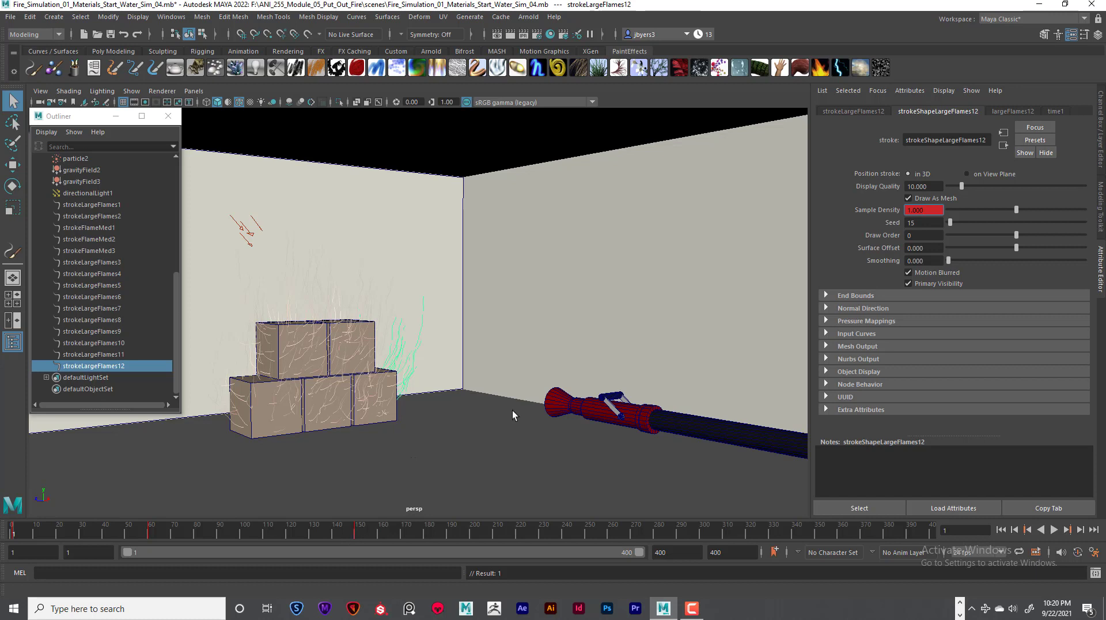
pyautogui.click(1013, 111)
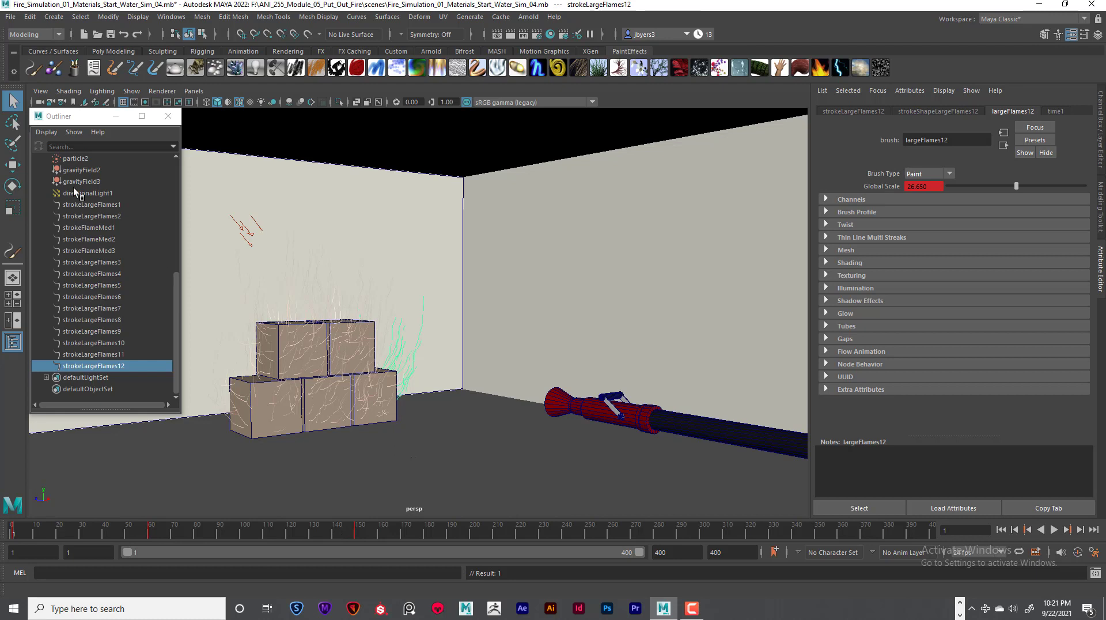
# Minimize the Outliner and play the simulation from frame 1 to review all the flames dying out
pyautogui.click(116, 115)
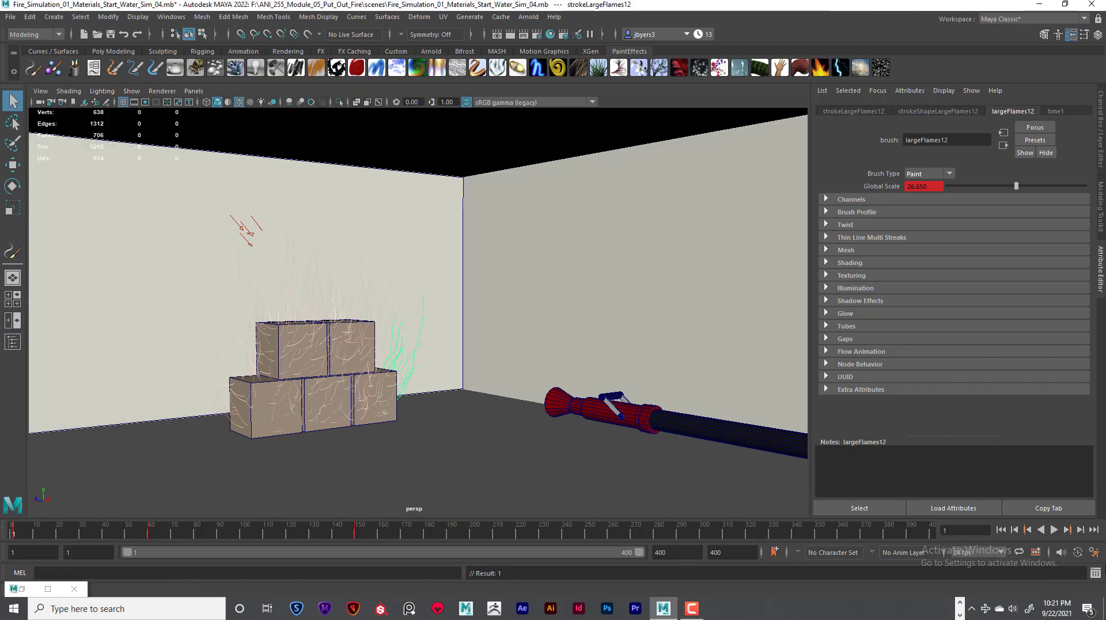
pyautogui.click(1054, 529)
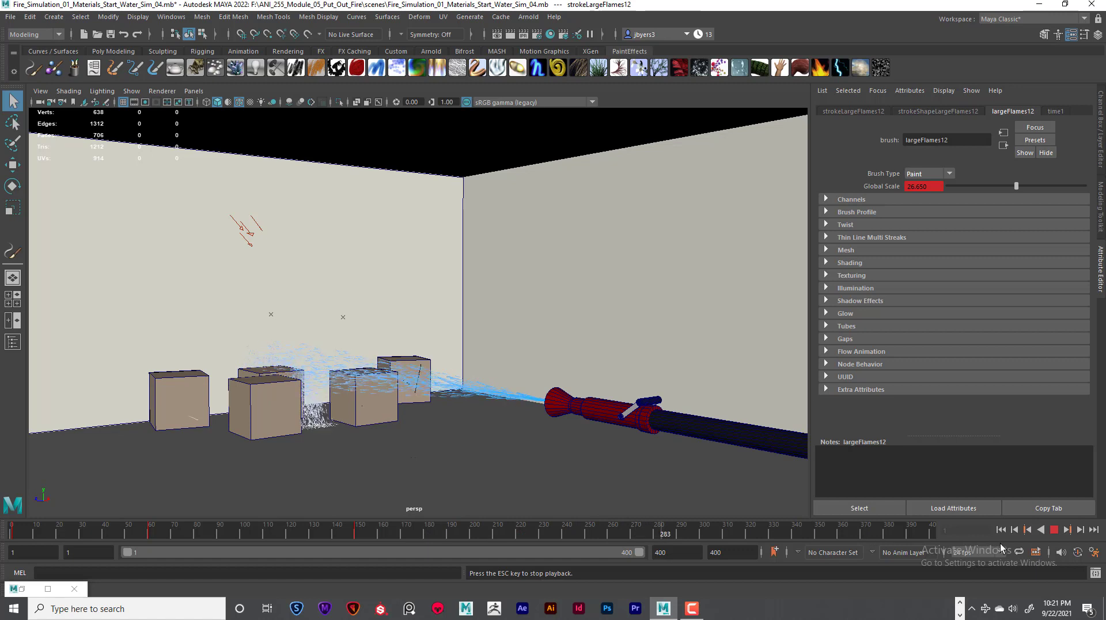
# Stop playback, return to frame 1 and restore the Fire_Cam_01 camera bookmark
pyautogui.press('Escape')
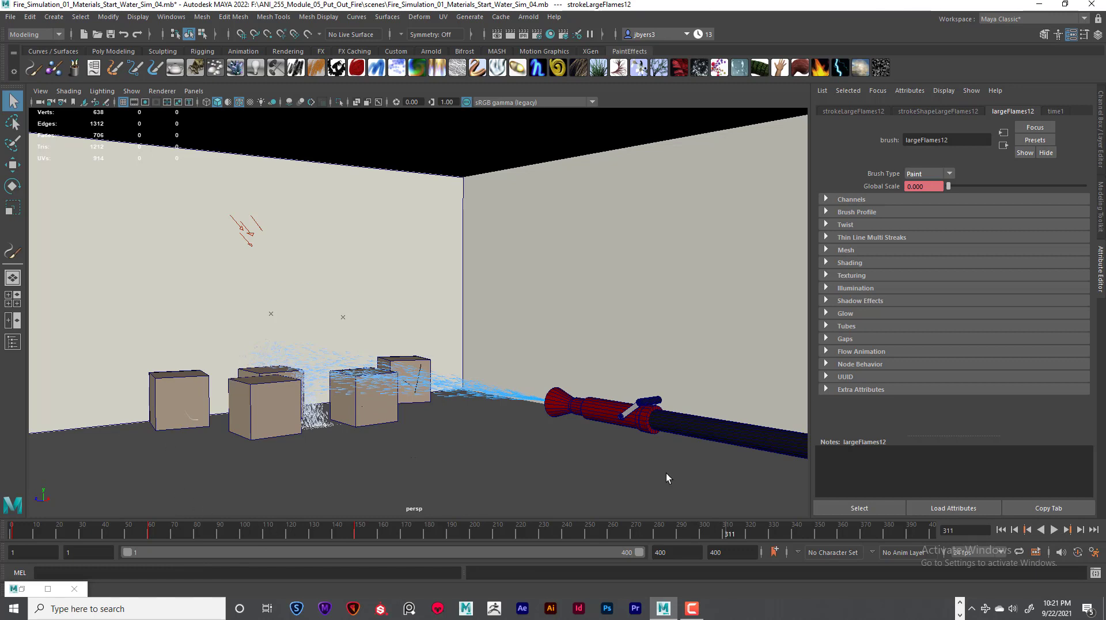
pyautogui.click(1001, 529)
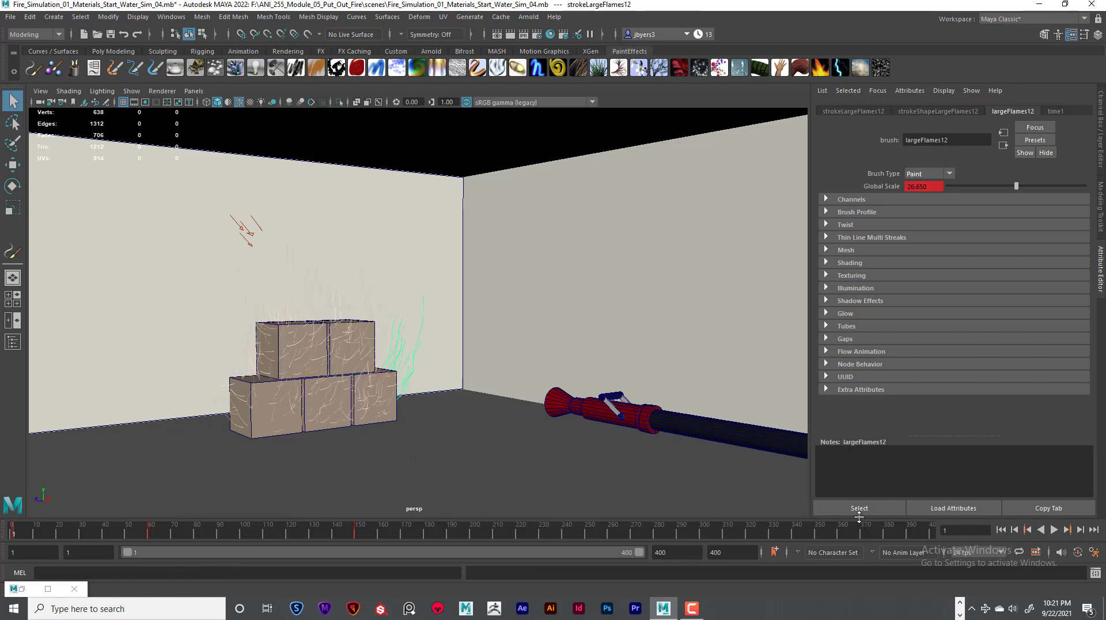
pyautogui.click(40, 91)
pyautogui.moveTo(60, 298)
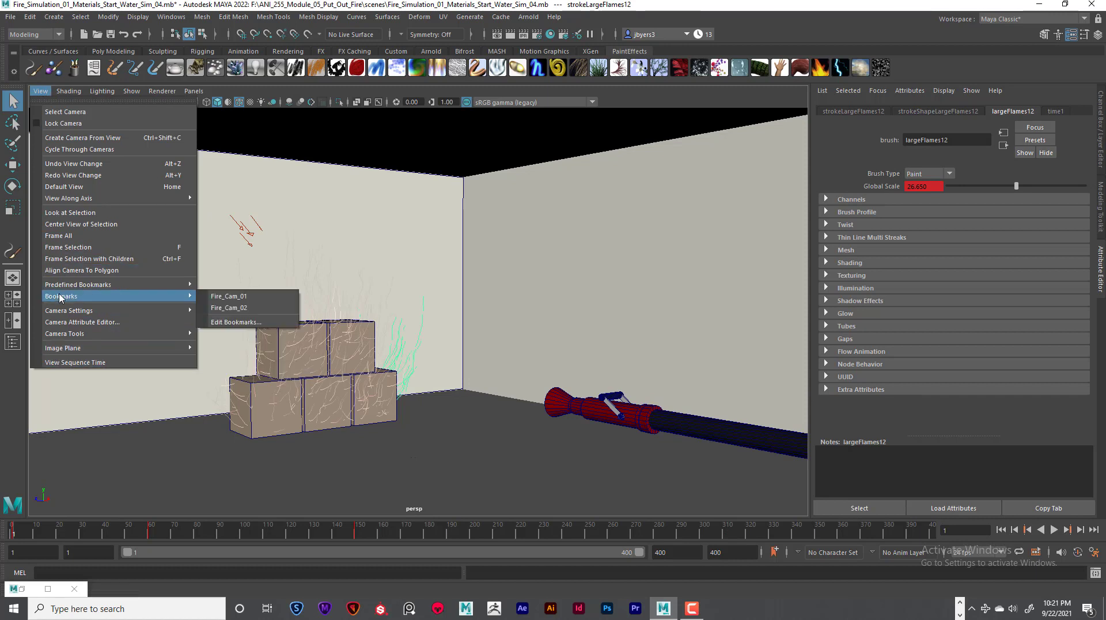
pyautogui.click(238, 298)
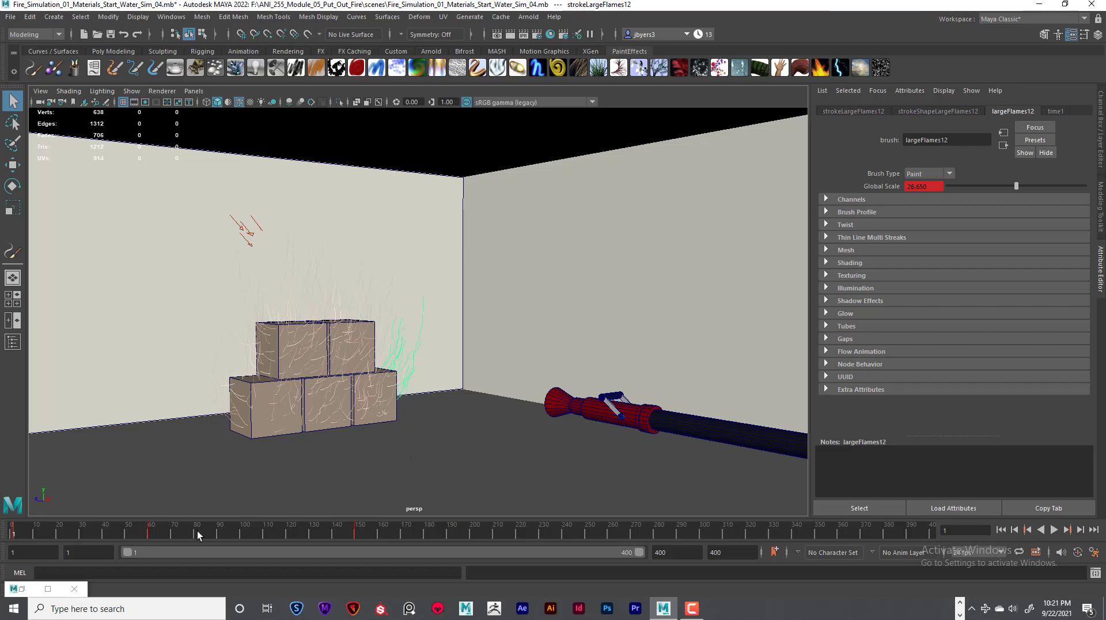
# Save the scene as a new Maya Binary file named Fire_Simulation_01_Materials_Start_Water_Sim_FIN, accepting the student version notice
pyautogui.click(11, 17)
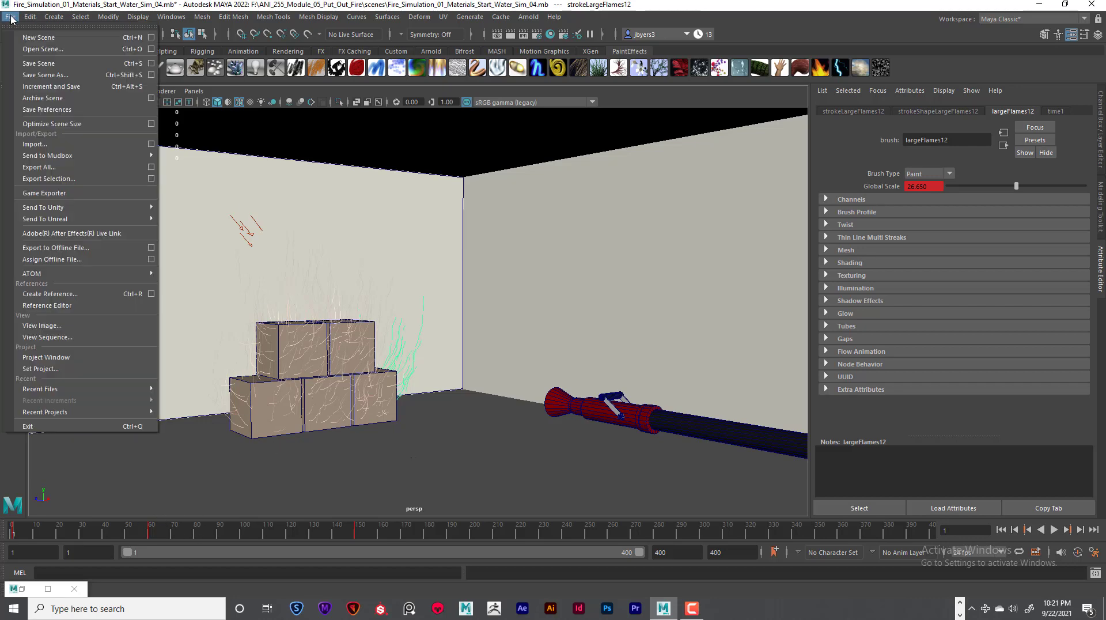
pyautogui.click(47, 75)
pyautogui.click(258, 381)
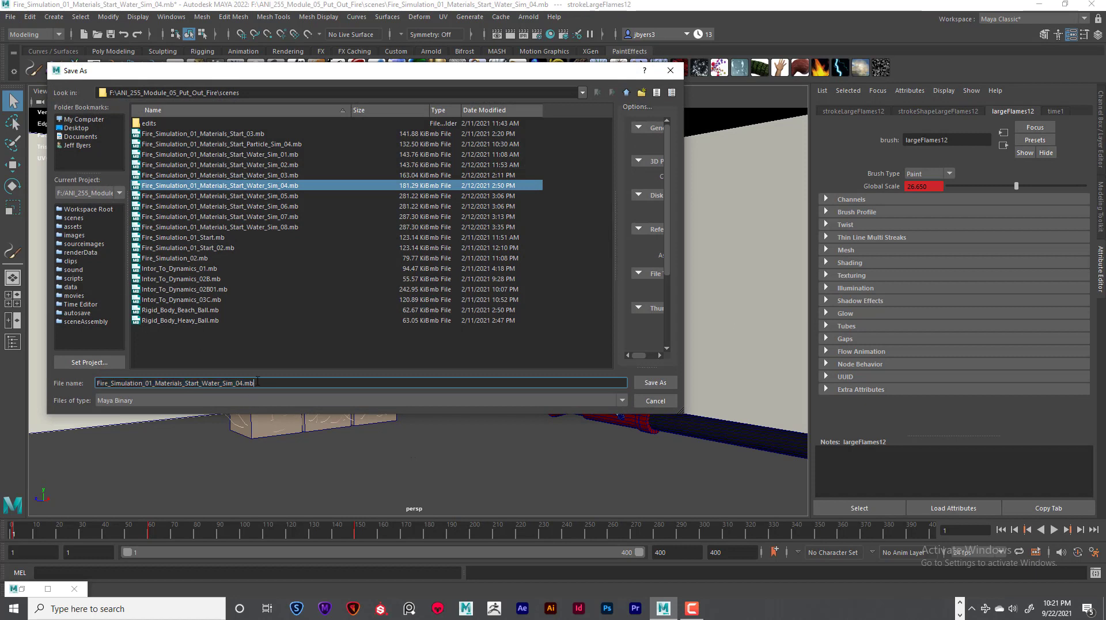
pyautogui.moveTo(236, 383); pyautogui.dragTo(315, 383)
pyautogui.write('FIN')
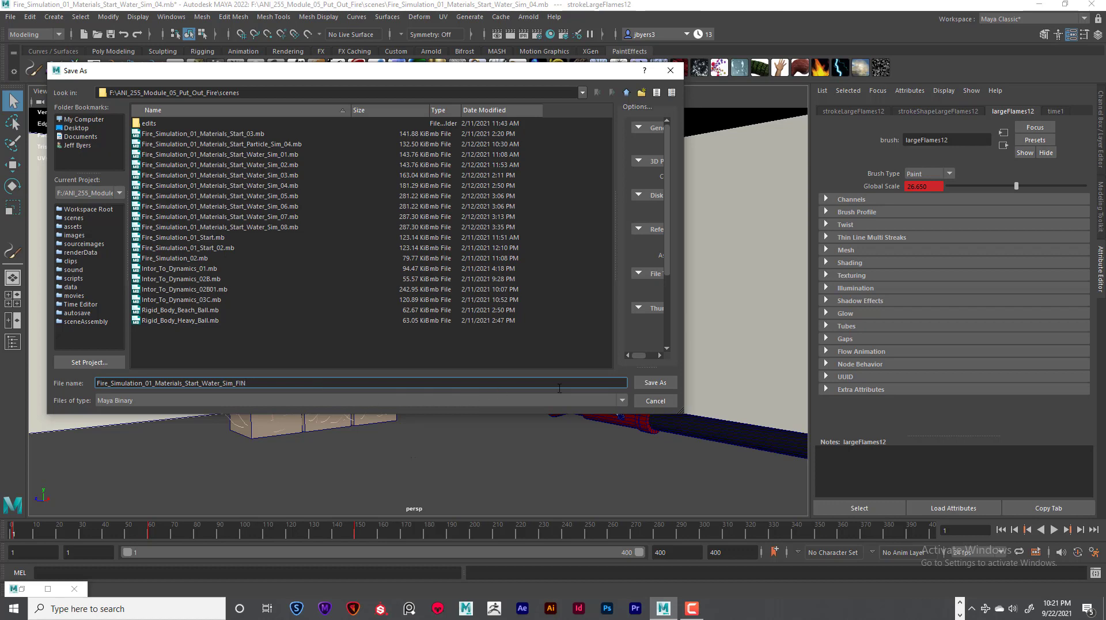
pyautogui.click(656, 383)
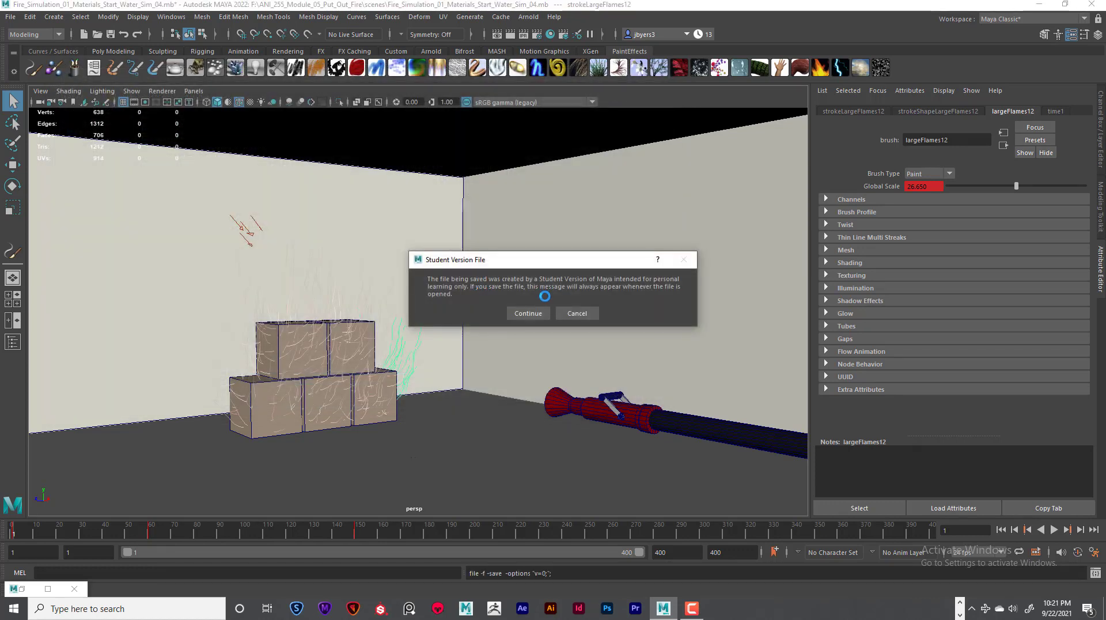
pyautogui.click(529, 313)
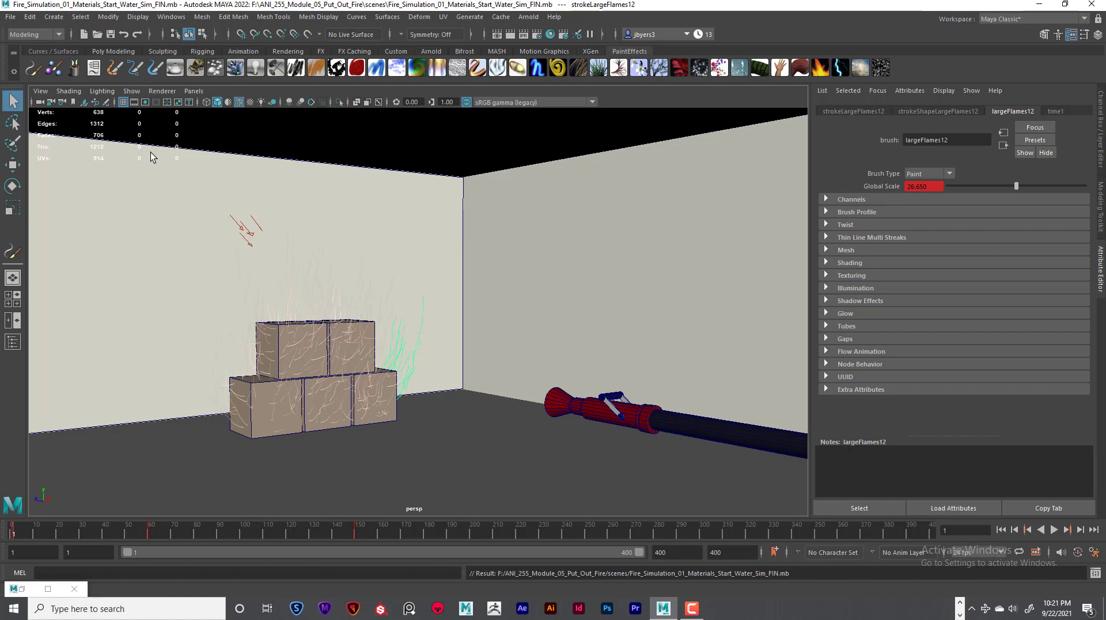
# Open the Playblast options and set the encoding to XVID, keeping the avi format
pyautogui.rightClick(315, 531)
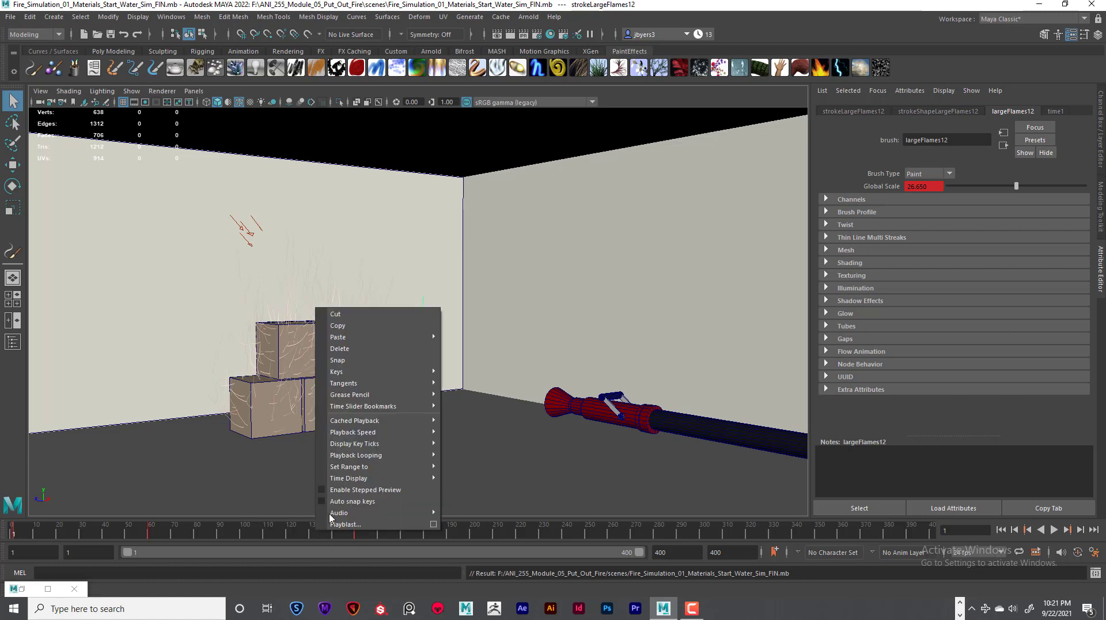
pyautogui.click(433, 525)
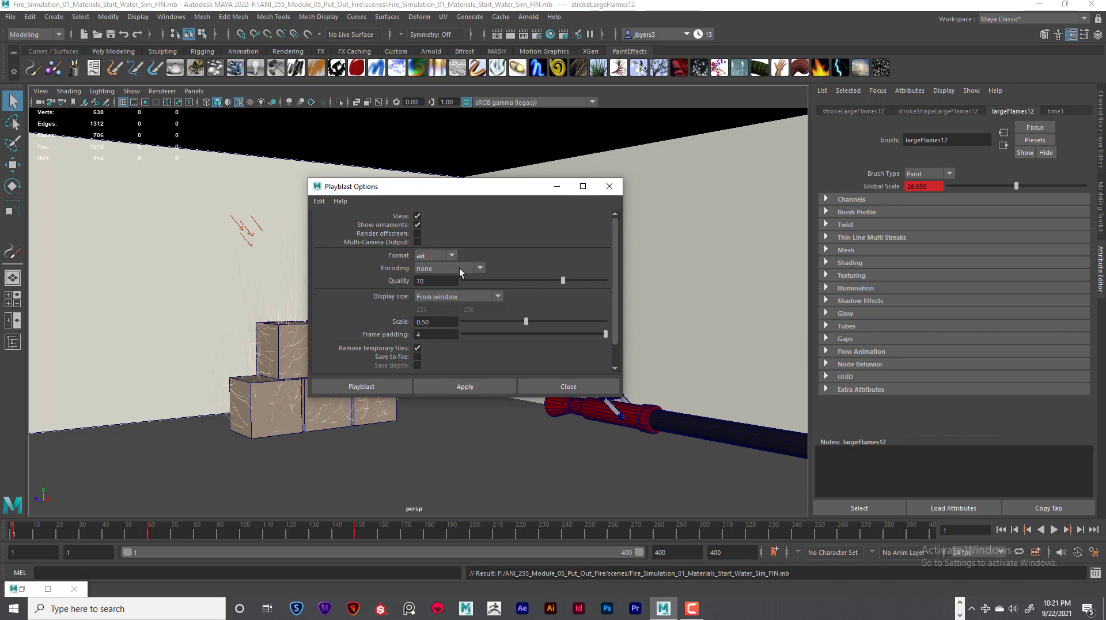
pyautogui.click(478, 268)
pyautogui.click(480, 324)
pyautogui.moveTo(450, 193); pyautogui.dragTo(310, 134)
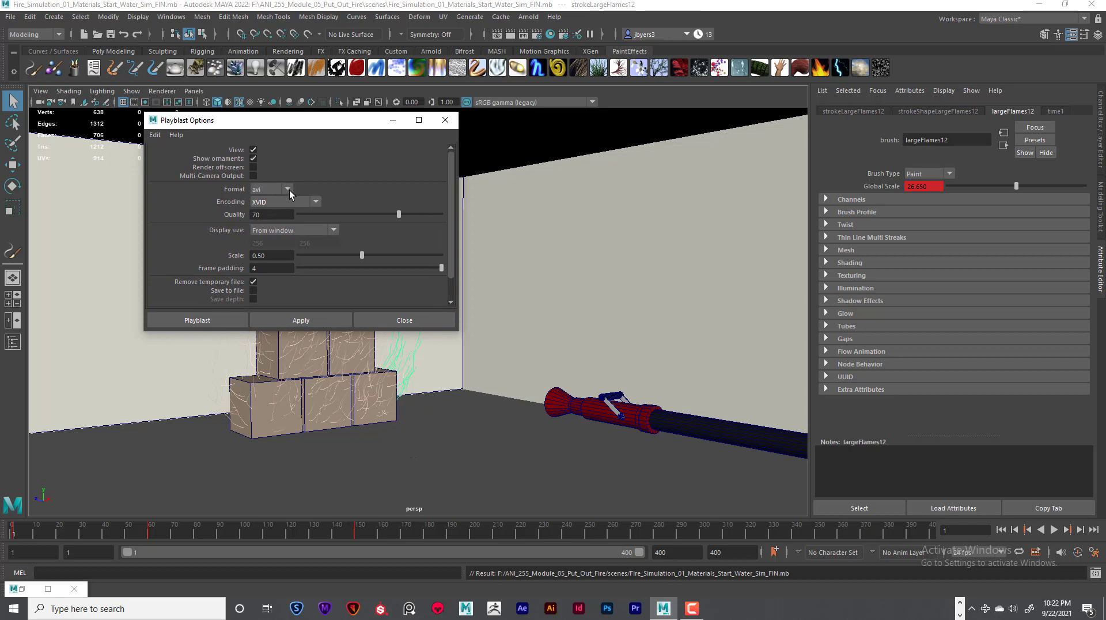
pyautogui.click(288, 190)
pyautogui.click(316, 203)
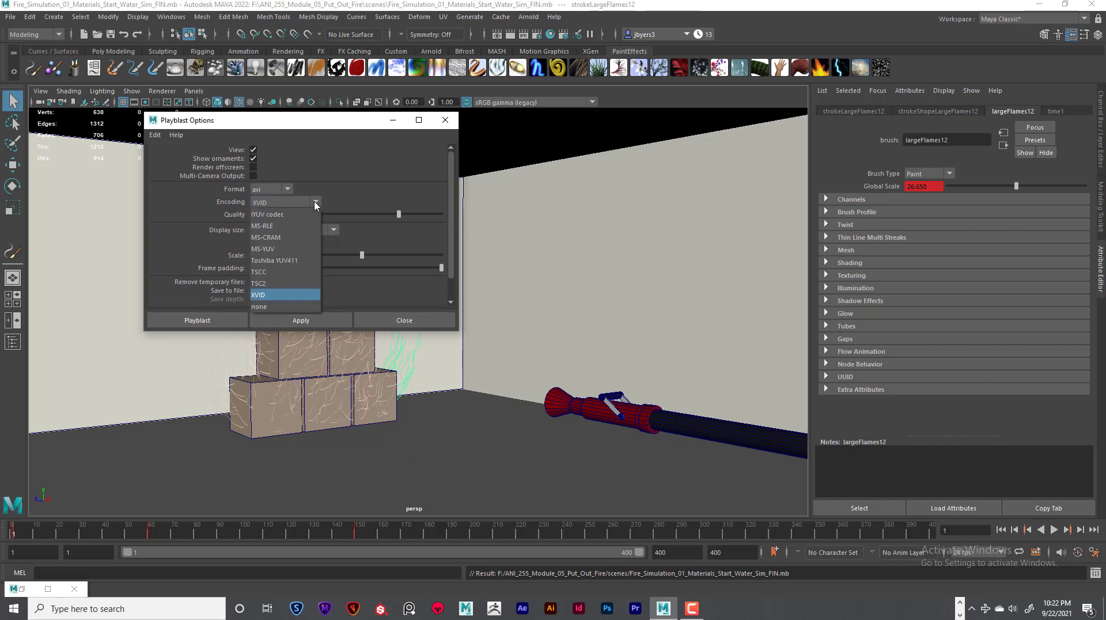
pyautogui.click(317, 204)
pyautogui.click(316, 205)
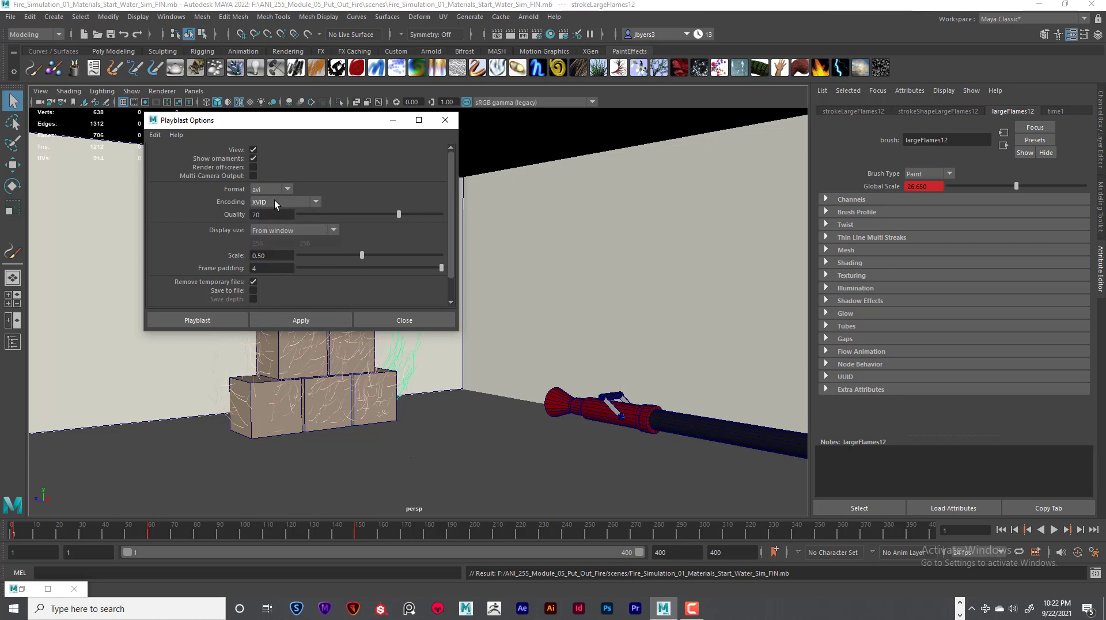
# Set the playblast quality to 100, scale to 1.00, frame padding to 3 and display size to From window, and enable saving to file
pyautogui.moveTo(399, 214); pyautogui.dragTo(442, 214)
pyautogui.click(261, 268)
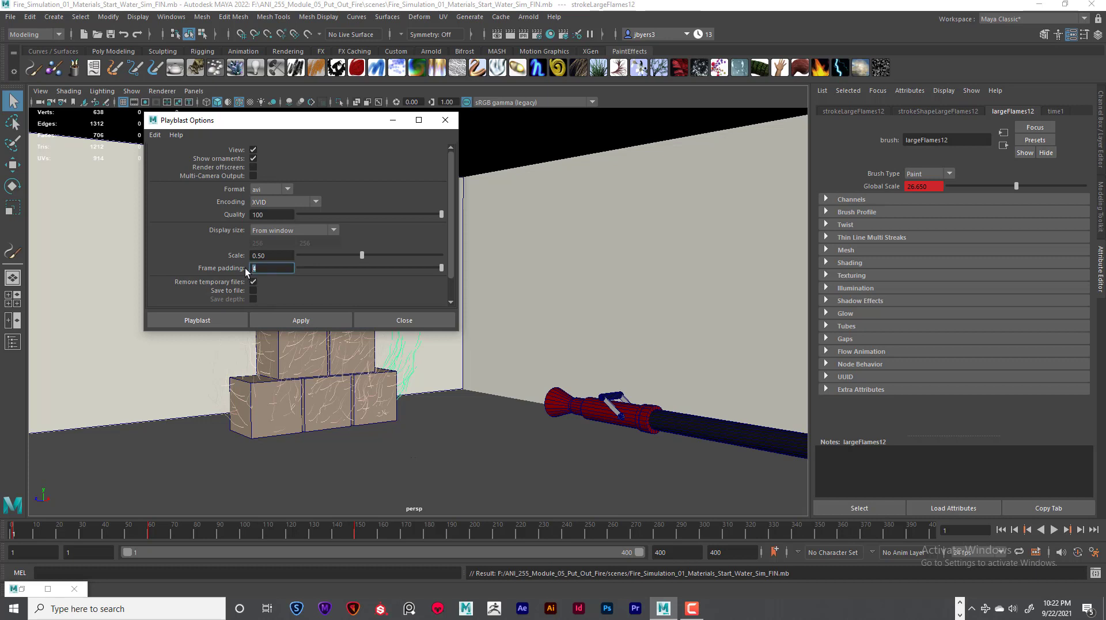
pyautogui.press('BackSpace')
pyautogui.write('3')
pyautogui.click(334, 230)
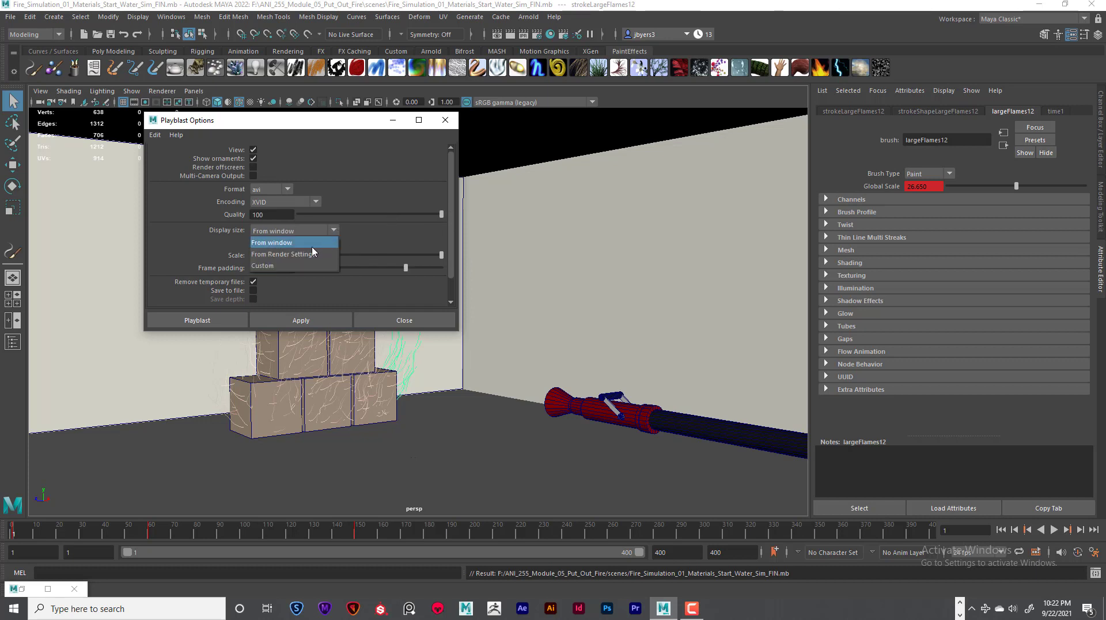
pyautogui.click(285, 242)
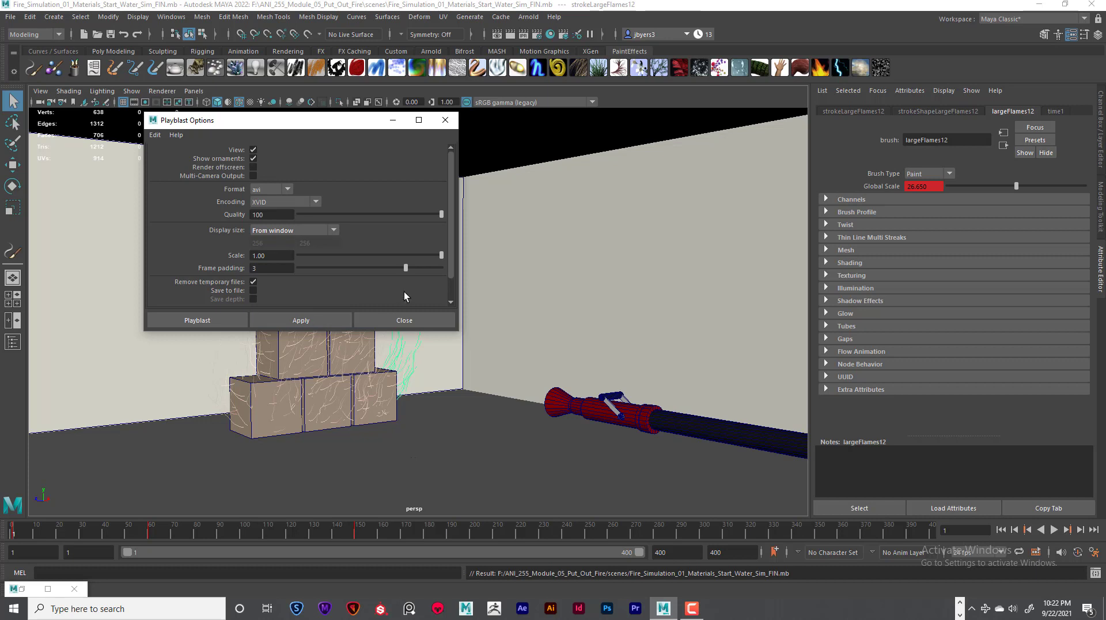
pyautogui.scroll(-2, 451, 270)
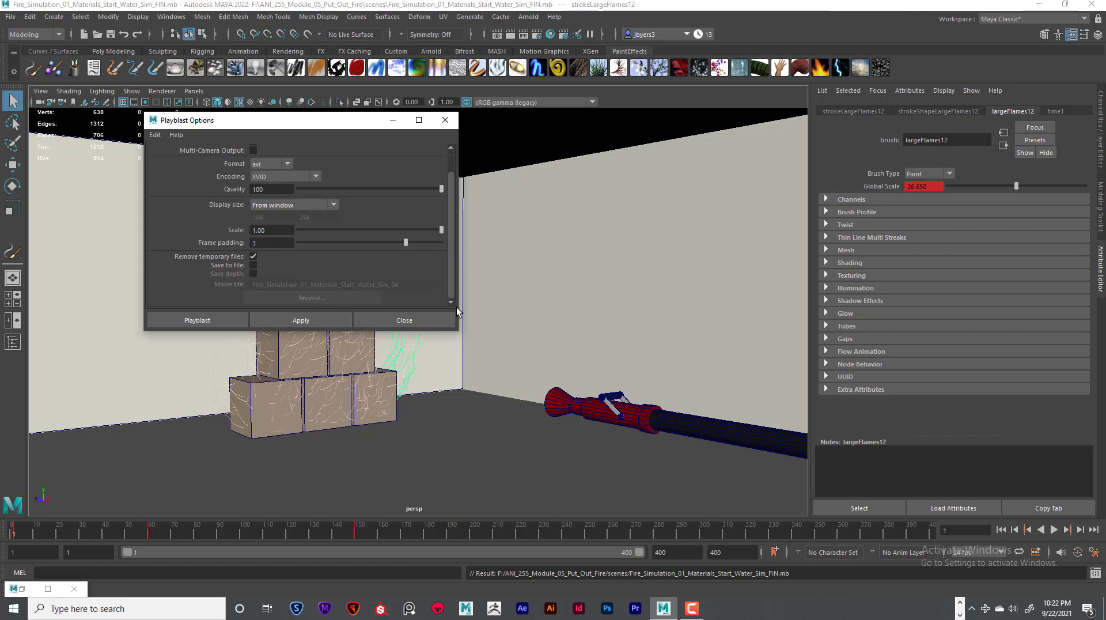
pyautogui.click(253, 264)
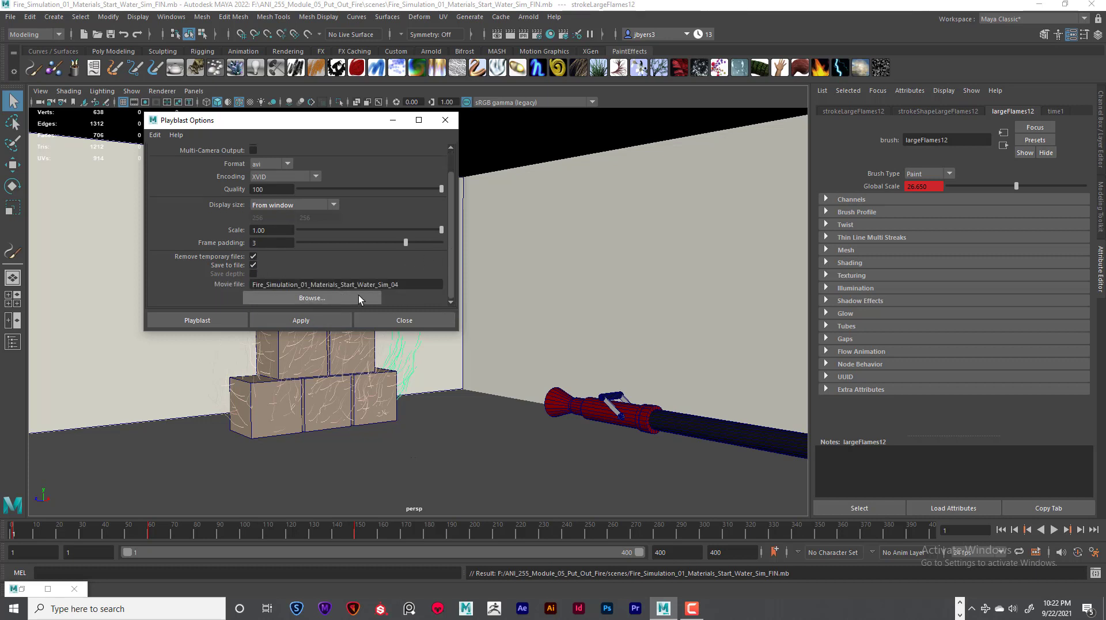
# Shorten the playblast's movie file name to Fire_Simulation and put the creator's full name in front of it
pyautogui.moveTo(400, 285); pyautogui.dragTo(229, 283)
pyautogui.click(253, 284)
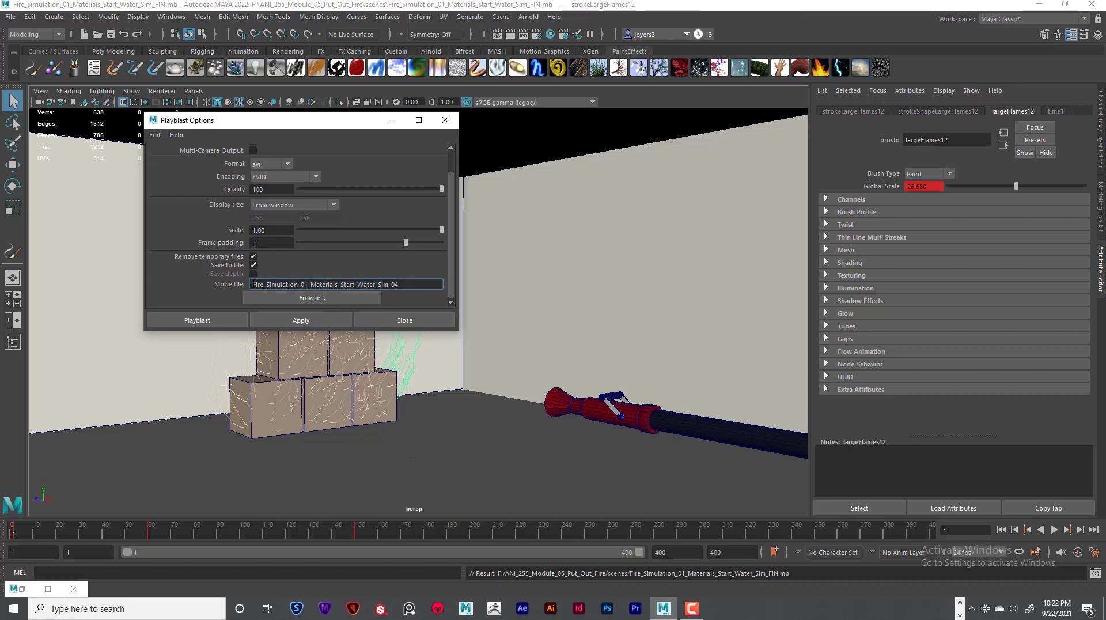
pyautogui.moveTo(423, 282); pyautogui.dragTo(299, 284)
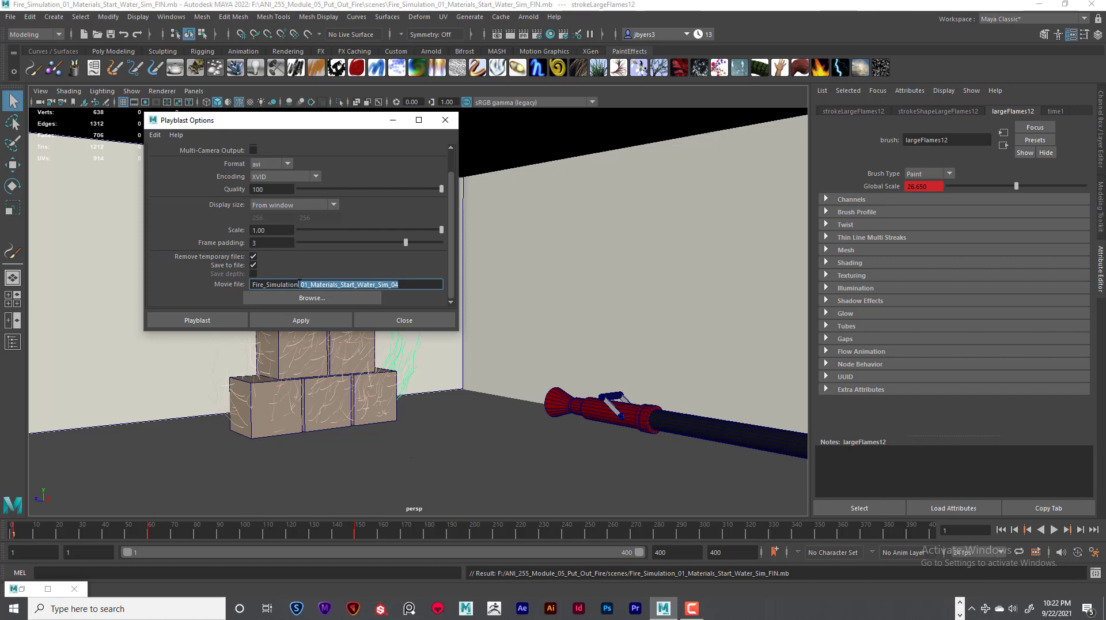
pyautogui.press('BackSpace')
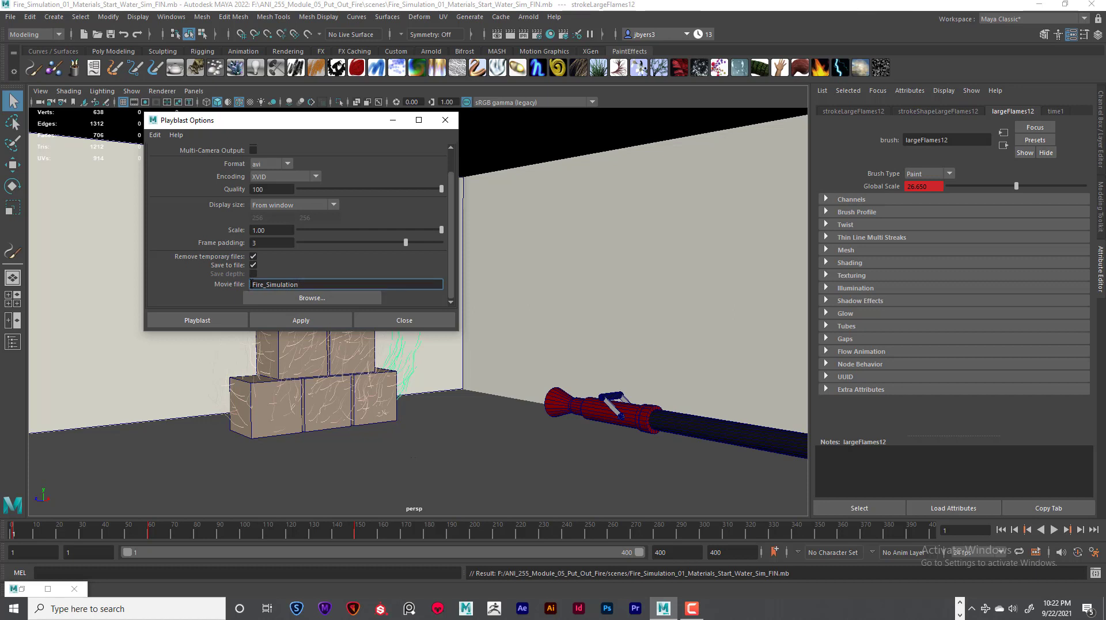
pyautogui.click(252, 284)
pyautogui.write('Jeff_Byers_')
# Browse for the playblast's save location and choose the Desktop folder
pyautogui.click(295, 298)
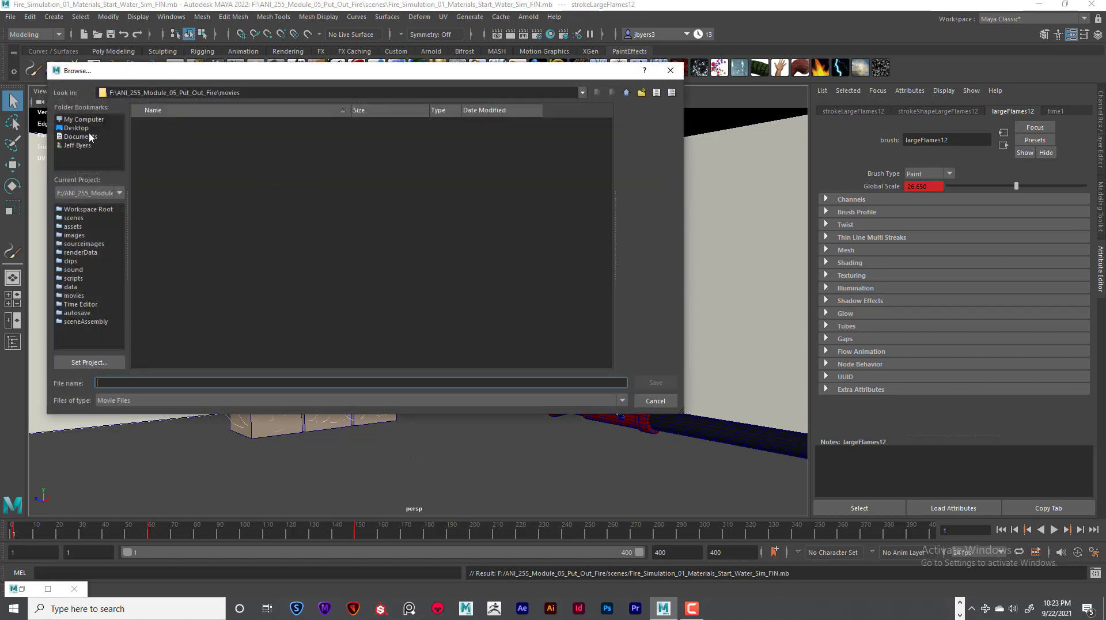
pyautogui.click(76, 128)
pyautogui.click(161, 382)
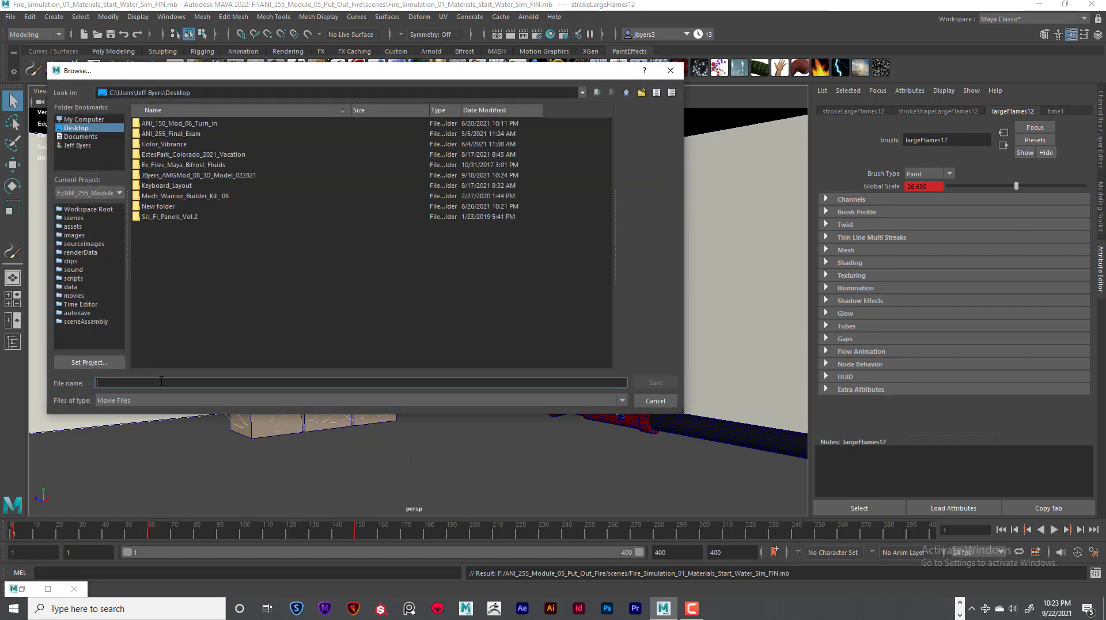
pyautogui.hotkey('ctrl', 'v')
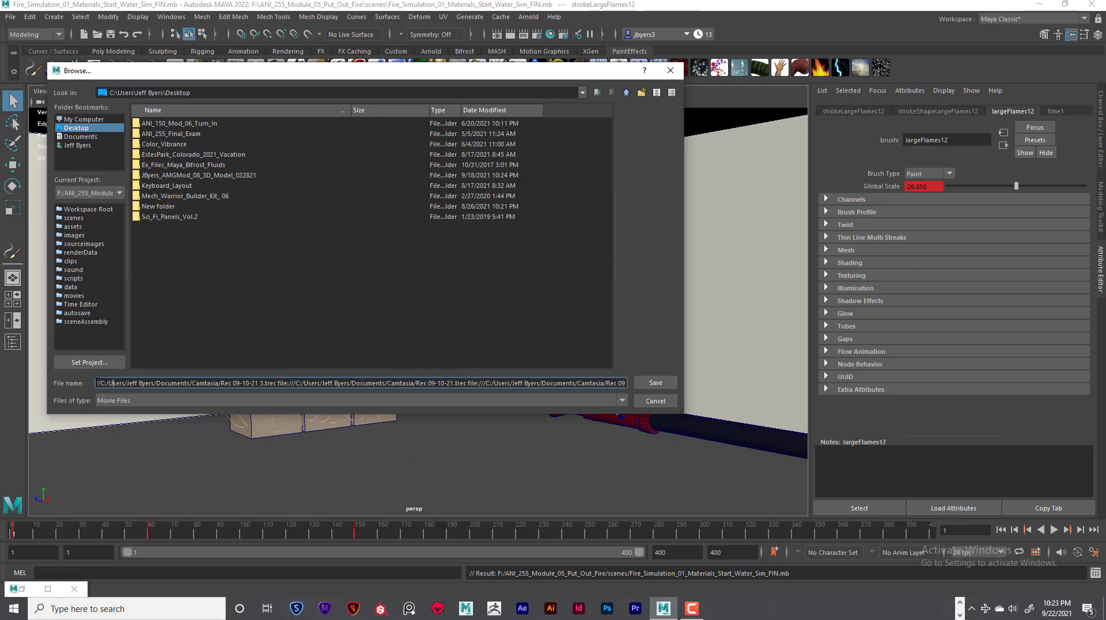
pyautogui.moveTo(111, 383); pyautogui.dragTo(427, 402)
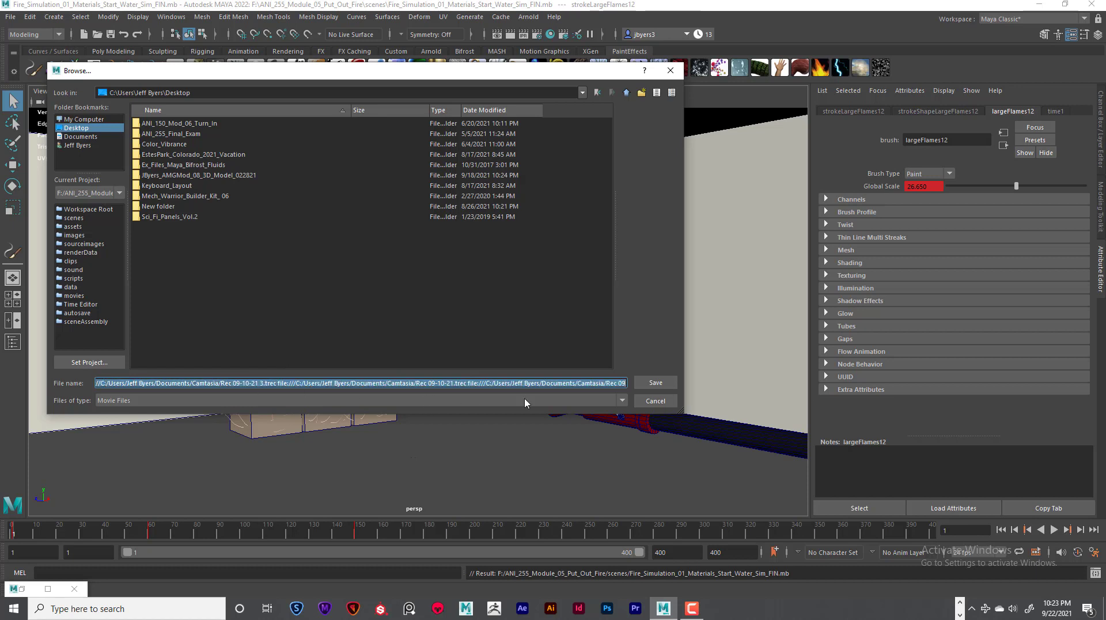
pyautogui.press('BackSpace')
pyautogui.moveTo(306, 384); pyautogui.dragTo(103, 377)
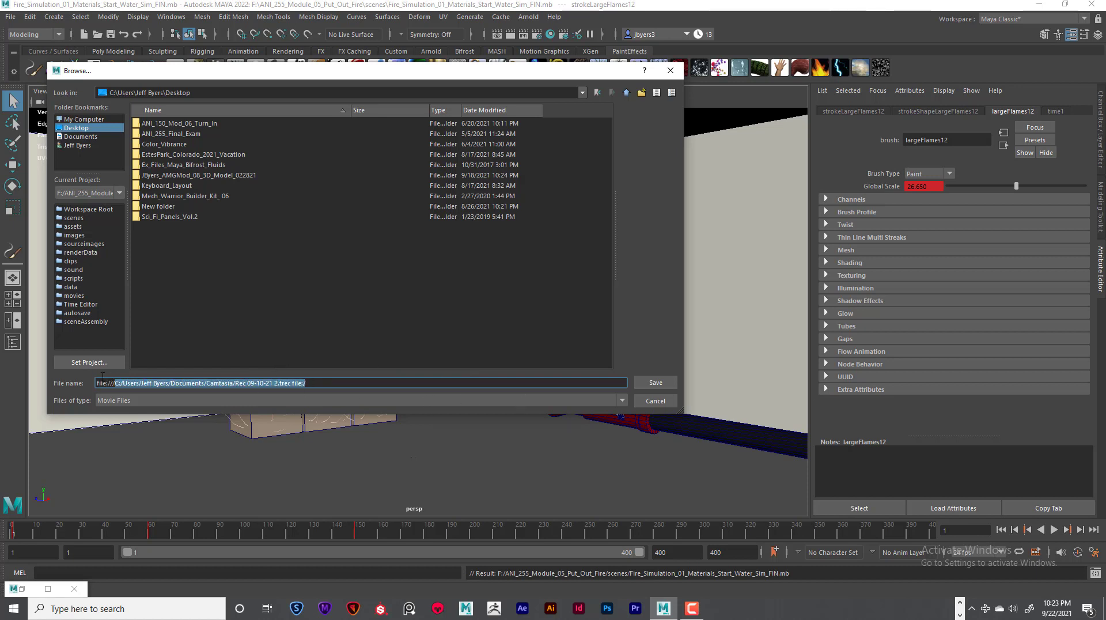
pyautogui.click(116, 384)
pyautogui.moveTo(320, 384); pyautogui.dragTo(97, 384)
pyautogui.press('BackSpace')
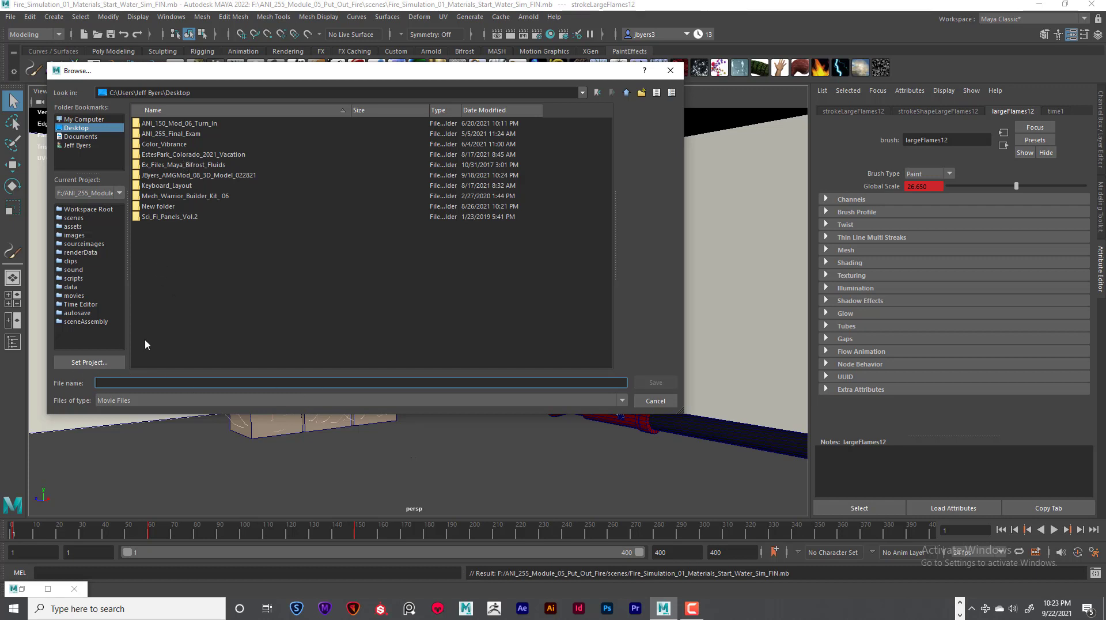
# Name the movie file with the creator's full name followed by _Fire_01 and save that path
pyautogui.write('Jeff_Byers')
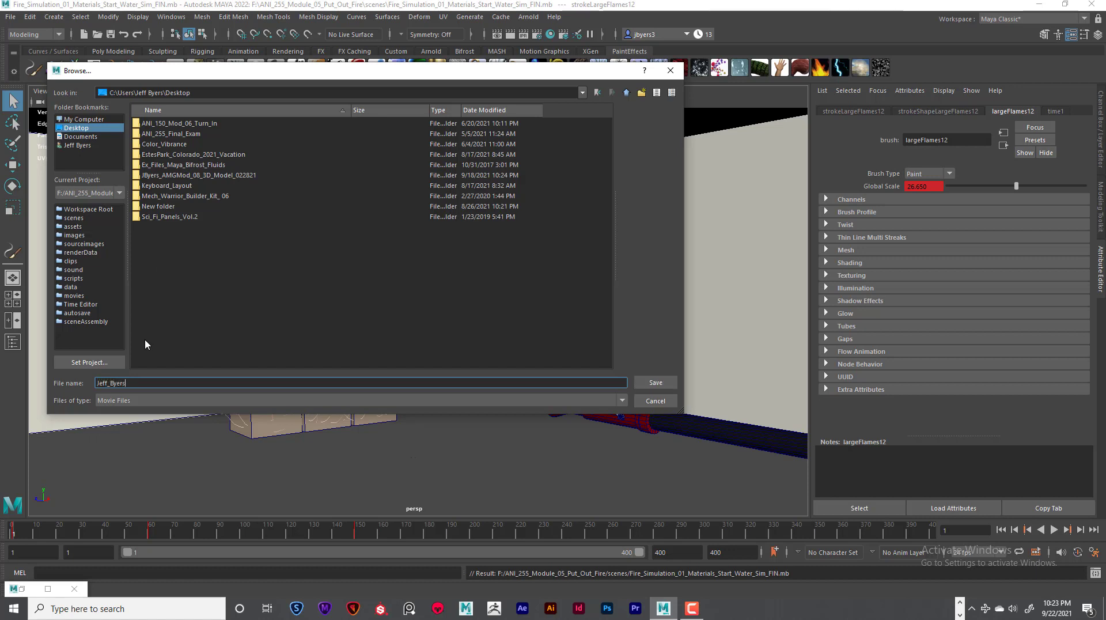
pyautogui.write('_Fire_01')
pyautogui.click(655, 382)
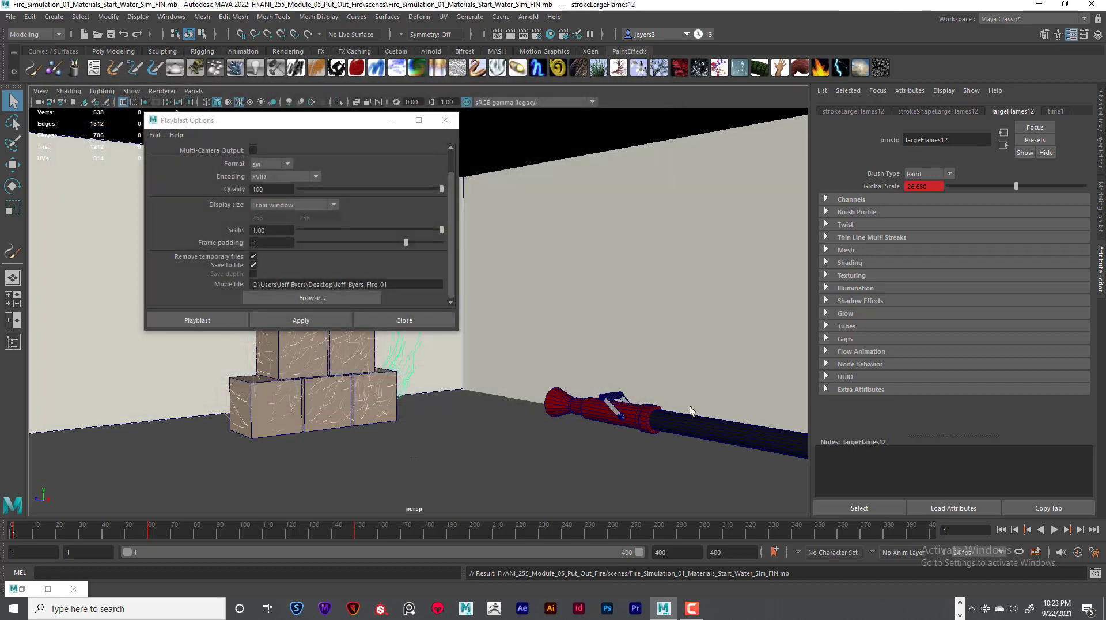
# Generate the playblast, watch the resulting movie and close the video player
pyautogui.click(221, 318)
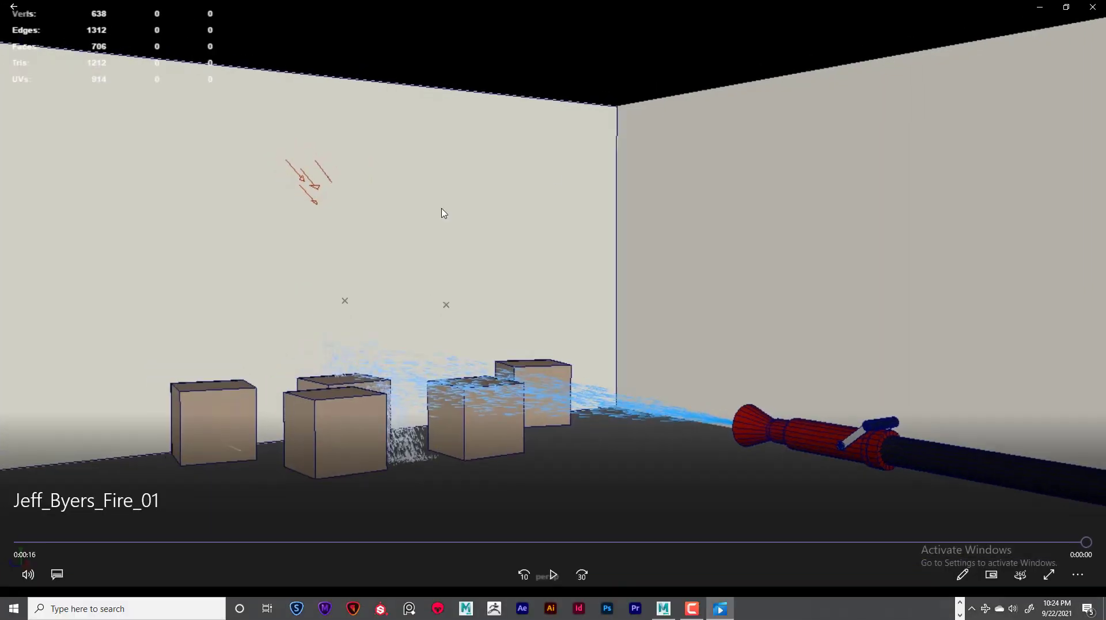
pyautogui.click(1093, 7)
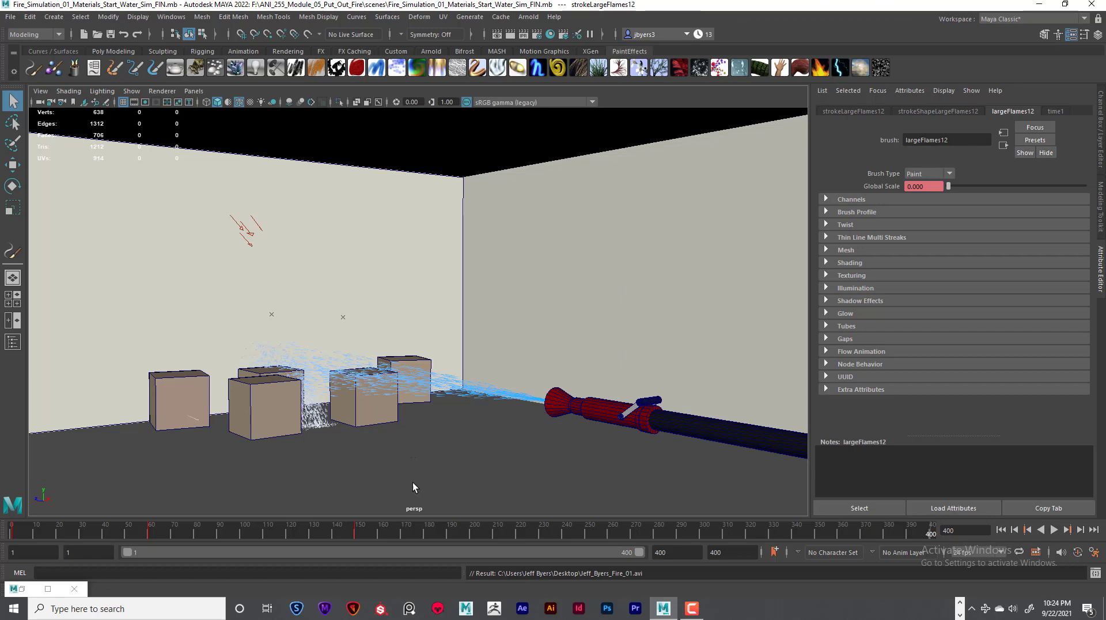
# Go to frame 1 and render the burning boxes from the persp camera with Maya Software
pyautogui.click(13, 527)
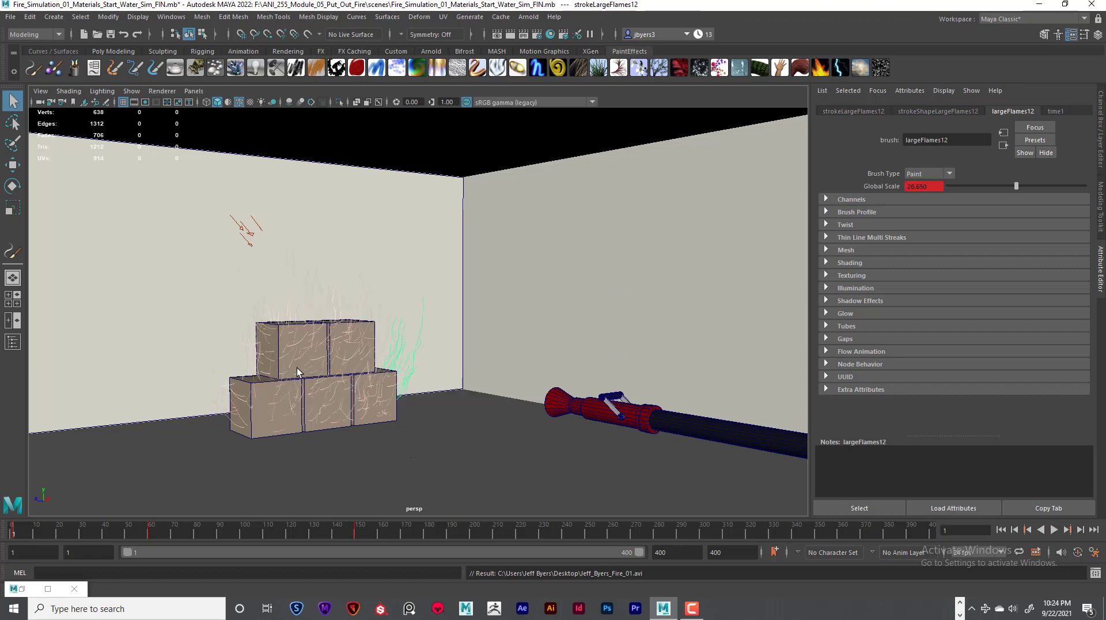
pyautogui.click(510, 33)
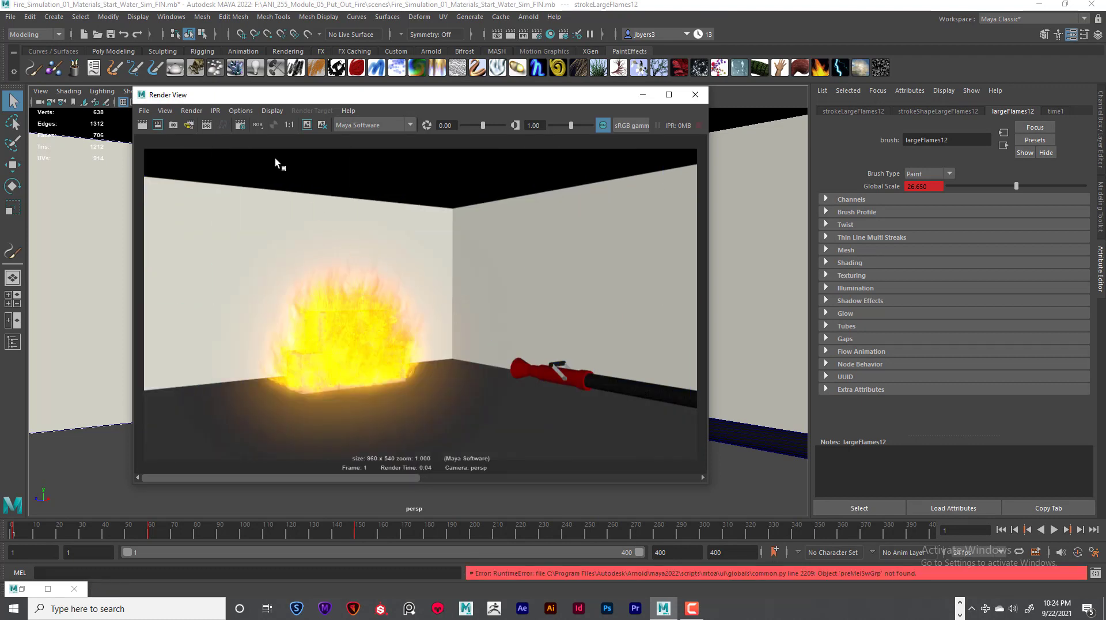
pyautogui.moveTo(192, 96); pyautogui.dragTo(169, 94)
# Apply the Color Managed Image - View Transform embedded save mode in the rendered image's save options
pyautogui.click(120, 109)
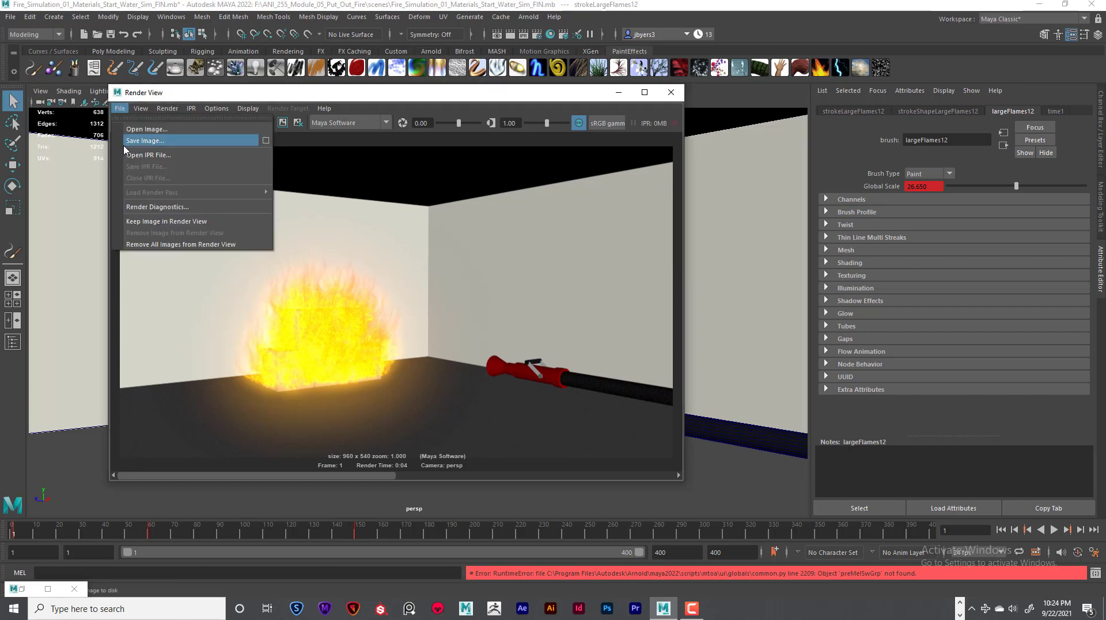
pyautogui.click(264, 140)
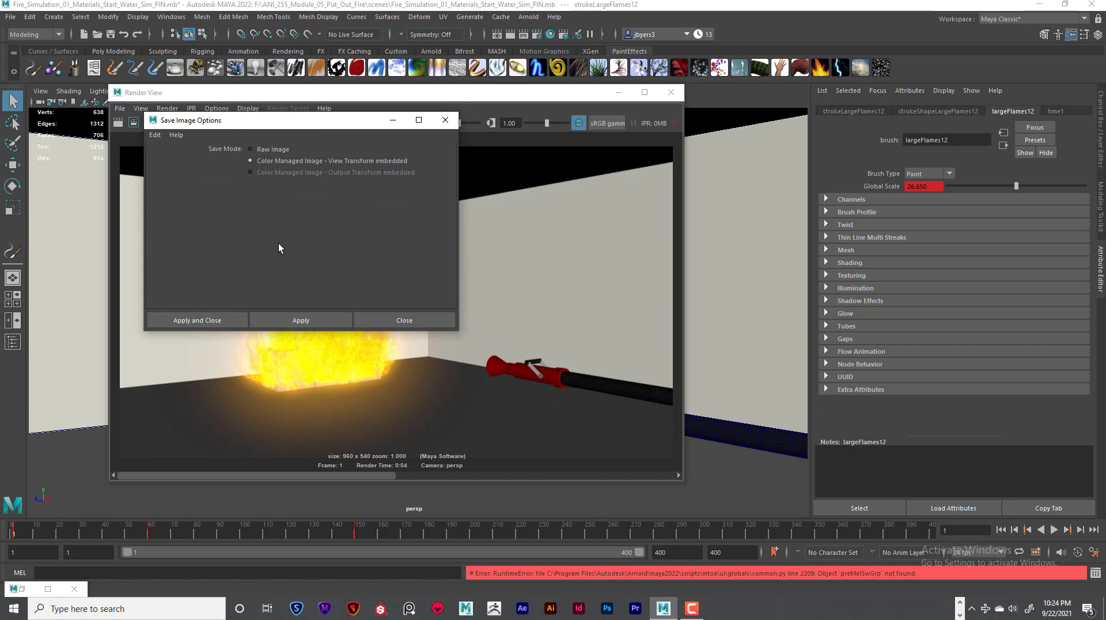
pyautogui.click(219, 322)
# Start saving the rendered image to the project's images folder with JPEG as the file type
pyautogui.click(120, 109)
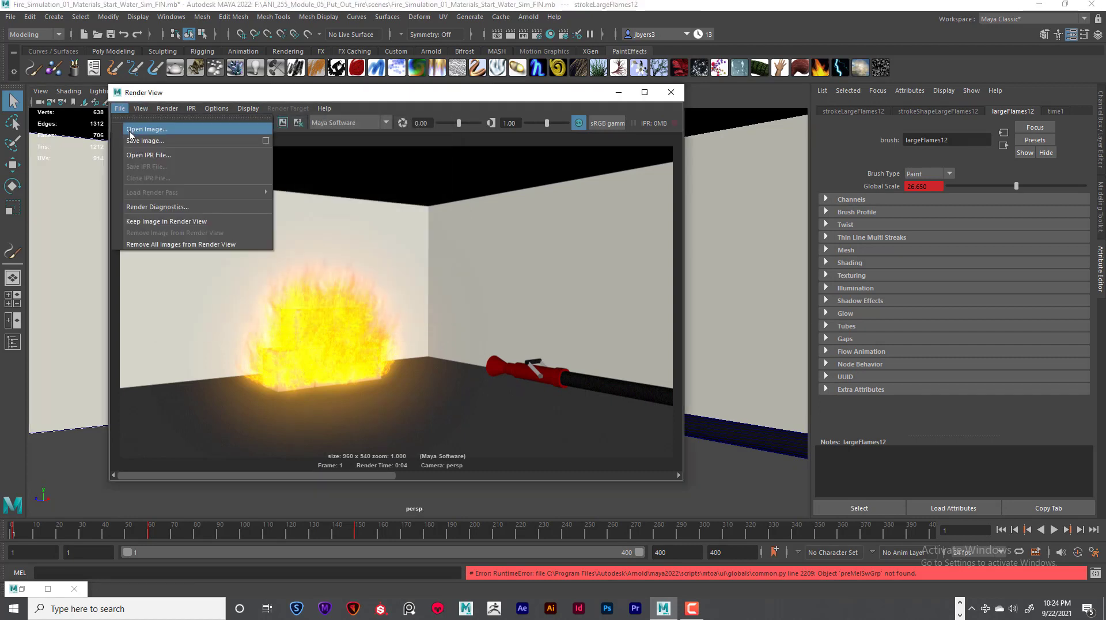
pyautogui.click(144, 141)
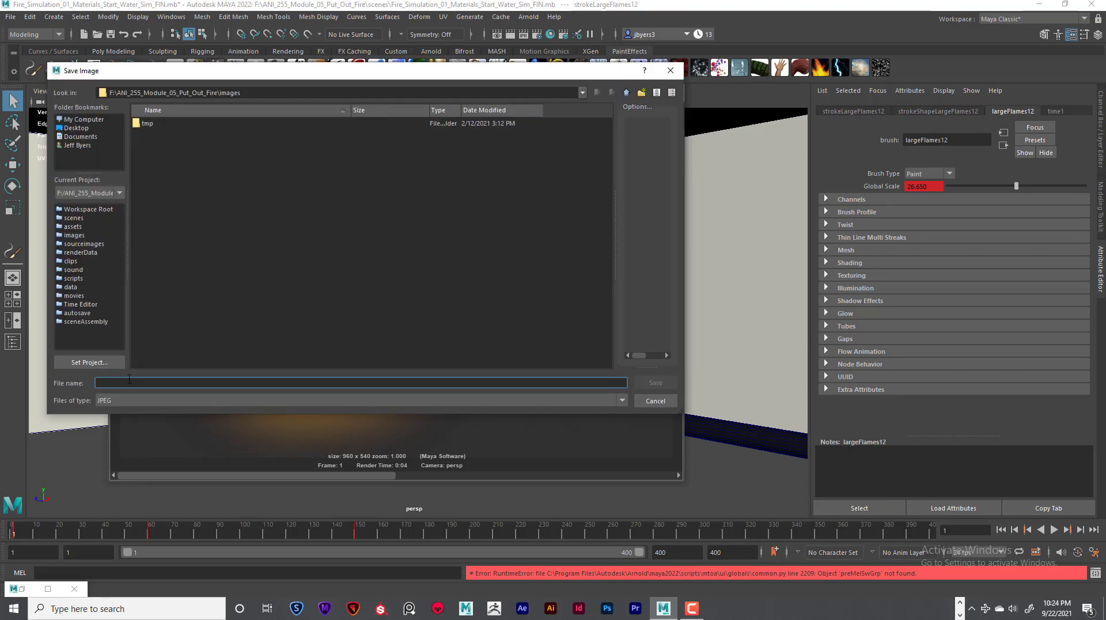
pyautogui.click(114, 401)
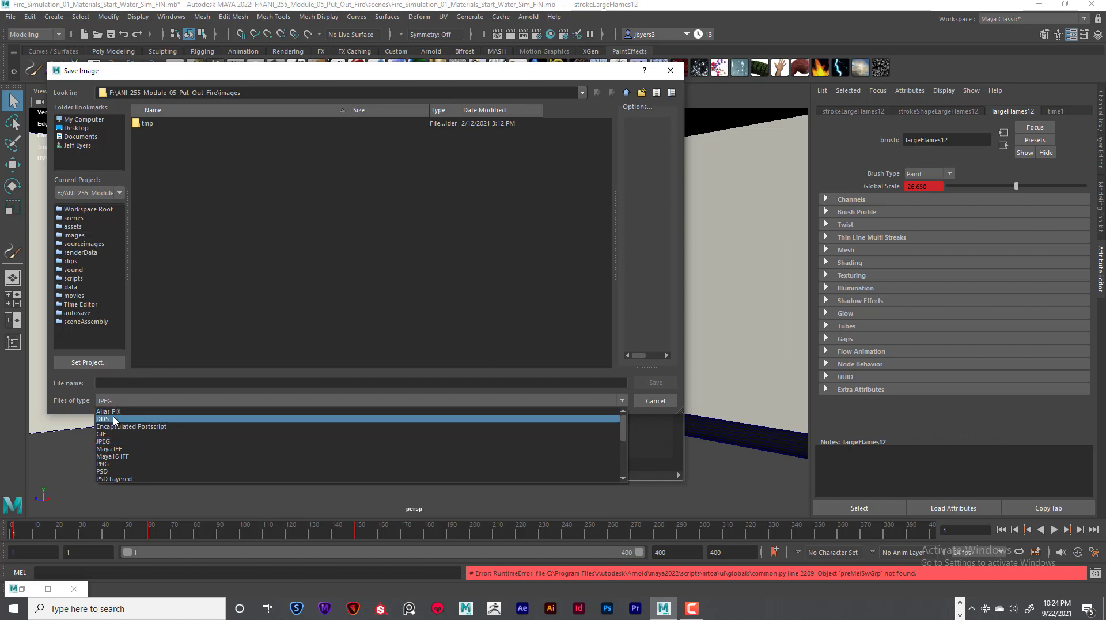
pyautogui.click(114, 402)
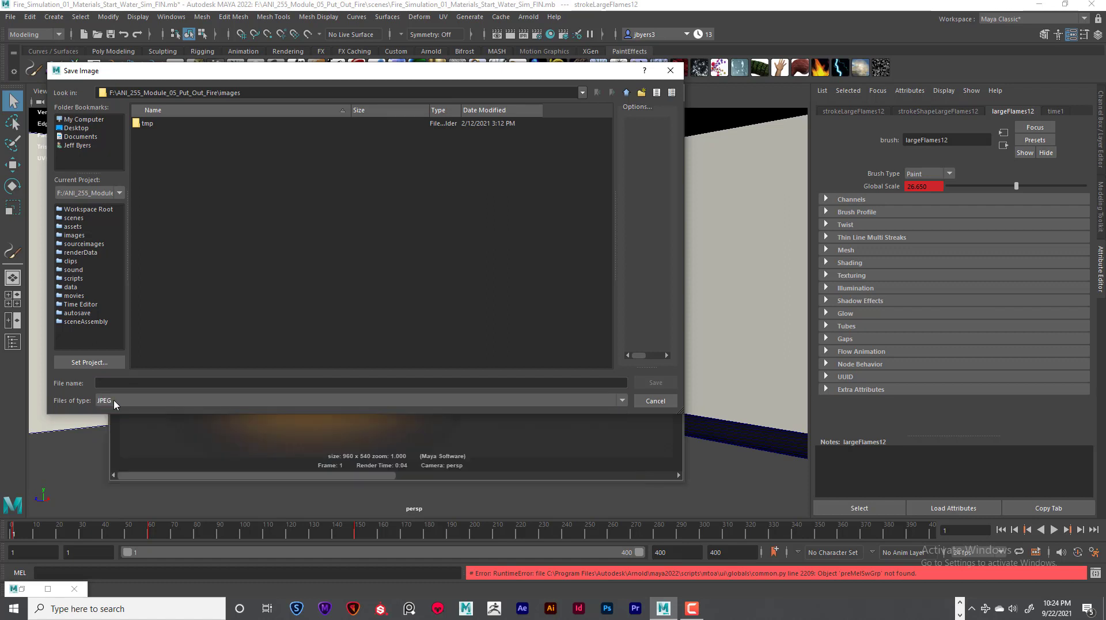
# Save the render under the creator's full name followed by _Fire_1, and close the Render View
pyautogui.click(122, 384)
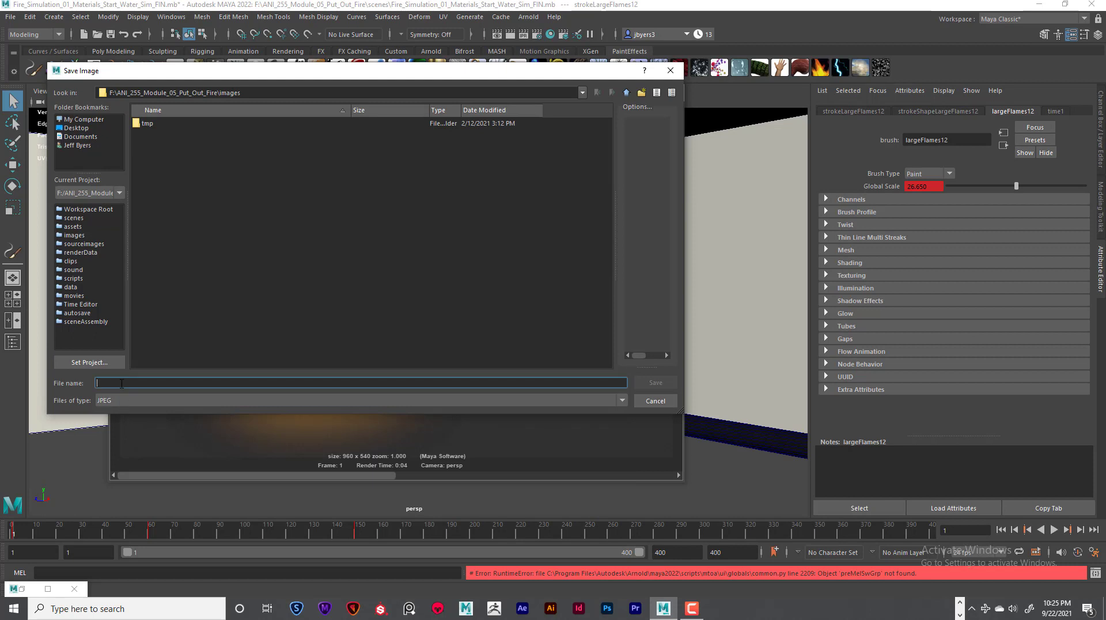
pyautogui.write('Jeff')
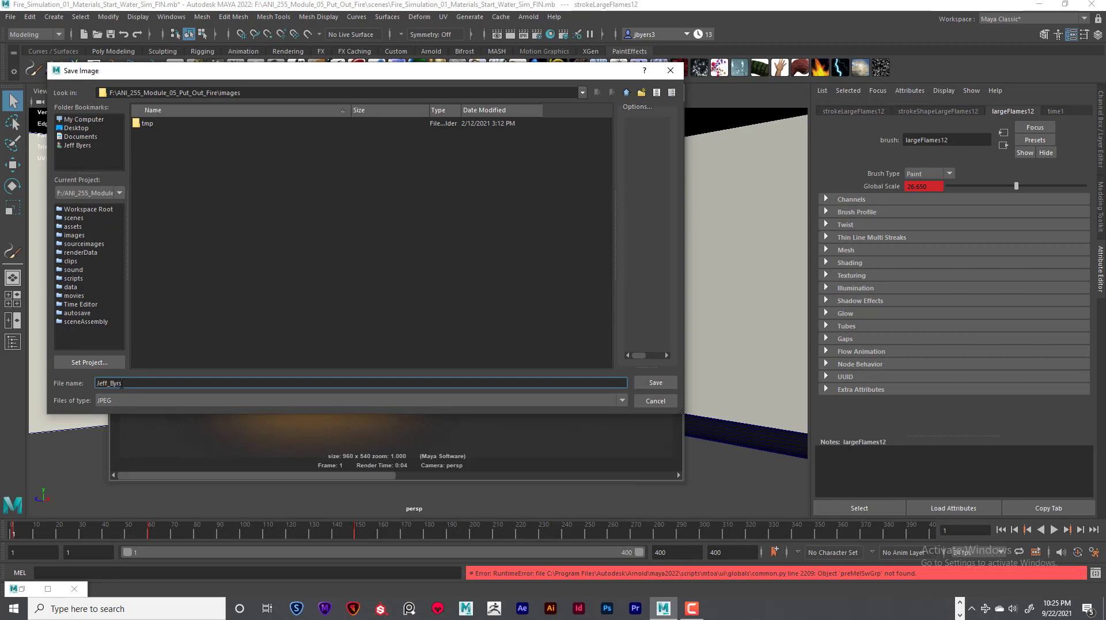
pyautogui.write('_Byers_Fire_1')
pyautogui.moveTo(147, 383); pyautogui.dragTo(140, 380)
pyautogui.click(646, 383)
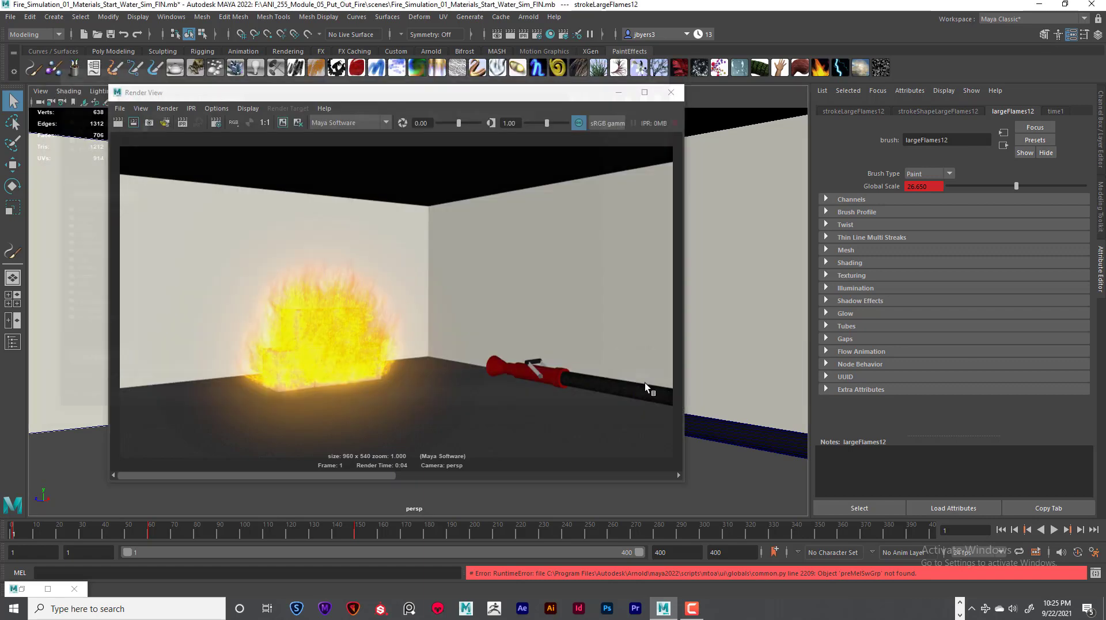
pyautogui.click(671, 92)
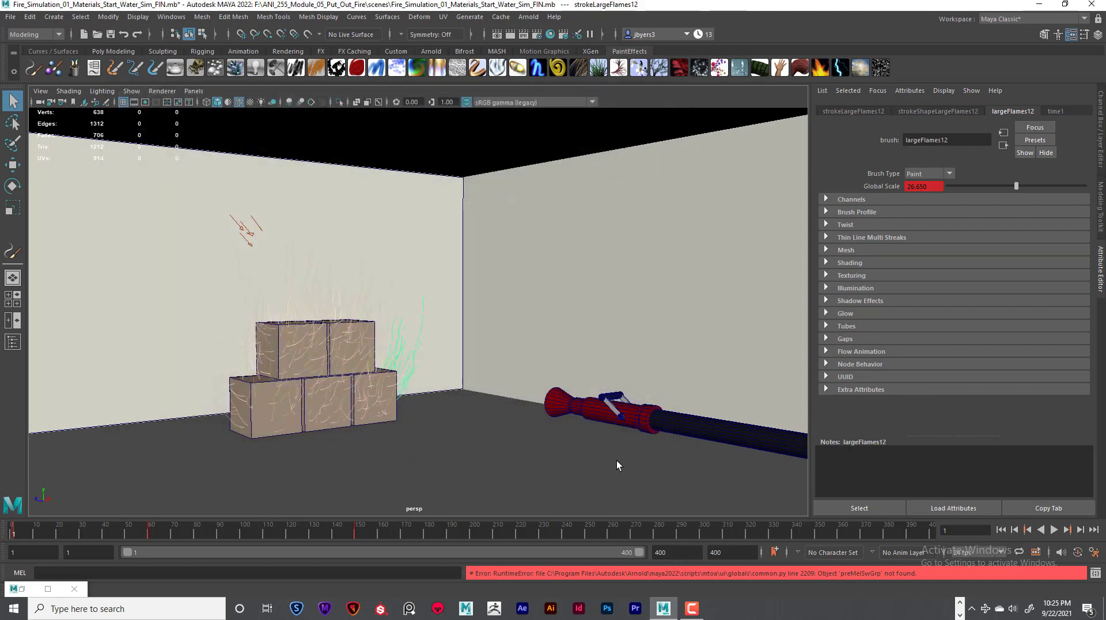
pyautogui.click(484, 399)
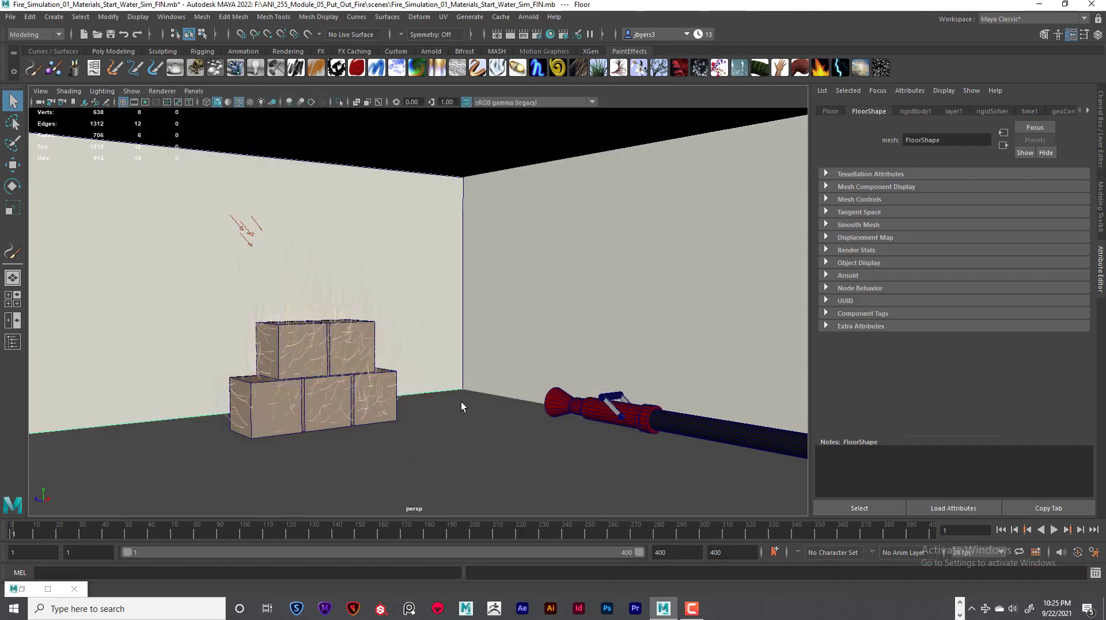